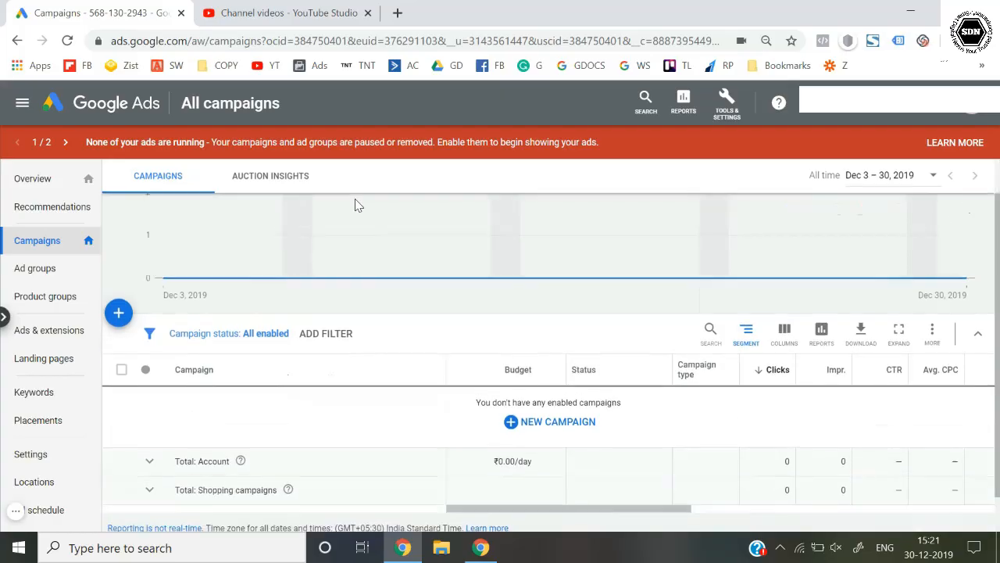
- Look over the channel's uploaded videos in YouTube Studio and return to the Google Ads campaigns page
click(331, 9)
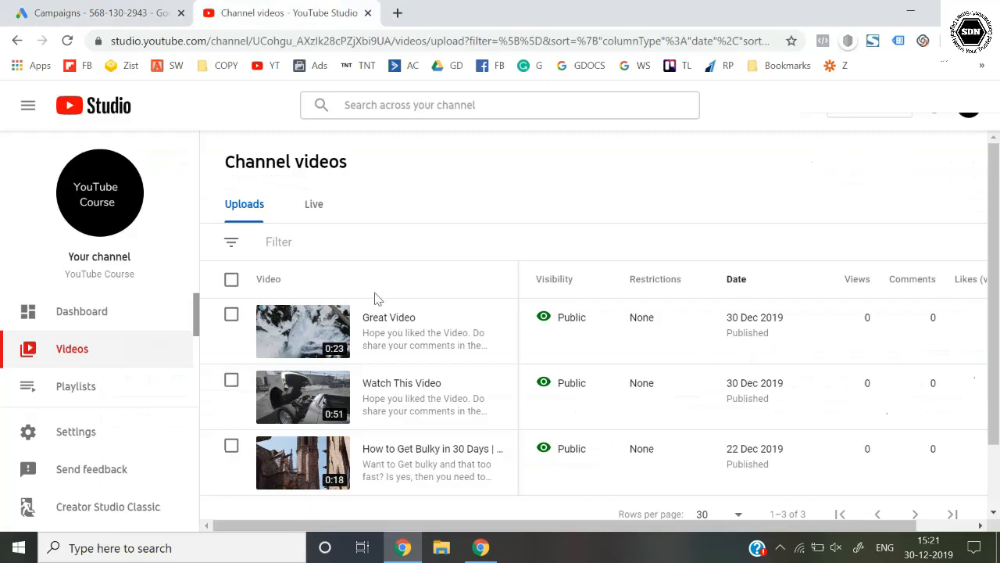
click(164, 9)
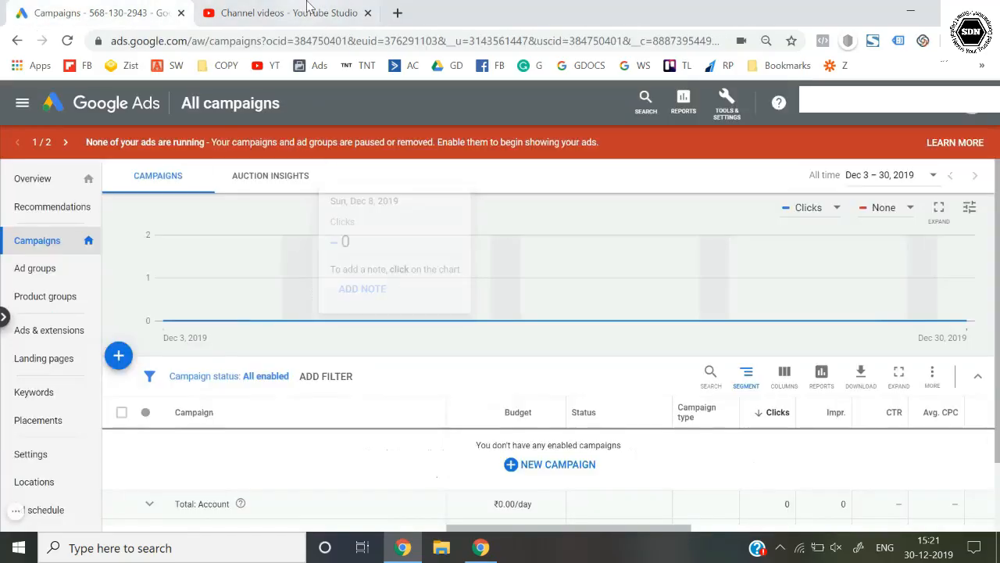
click(307, 9)
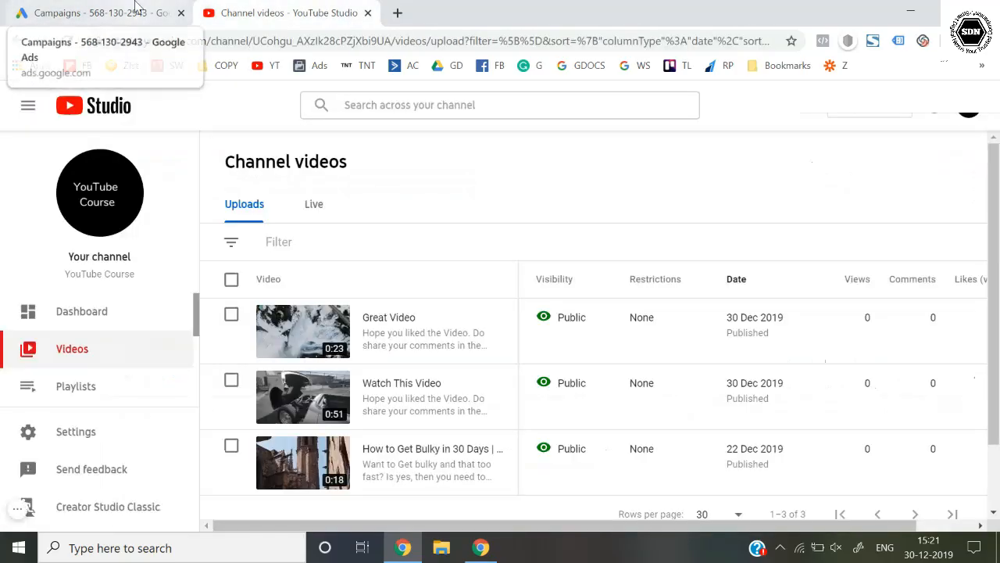
click(117, 11)
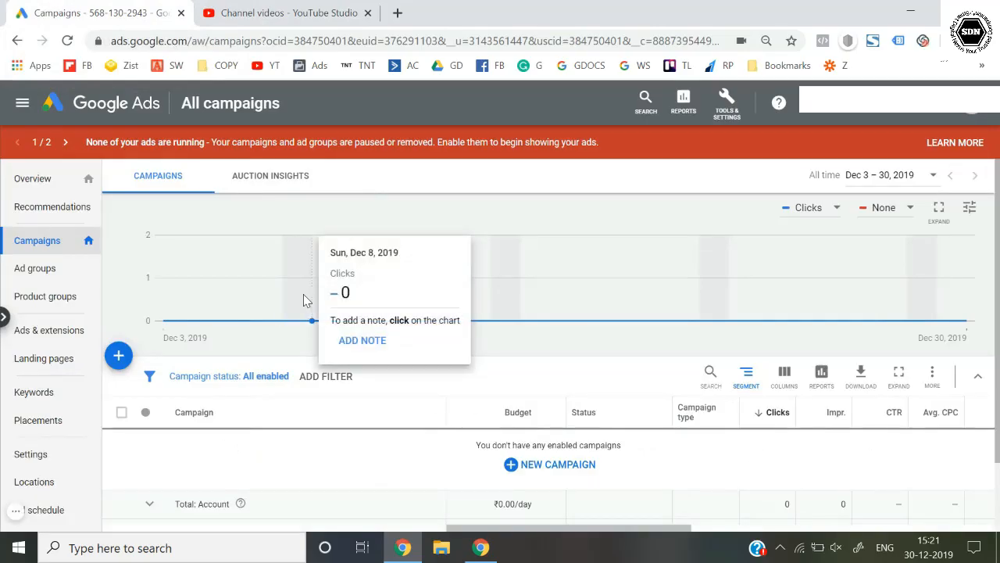
- Start a new campaign without a goal's guidance, using the Video type and the Custom video campaign subtype
click(117, 364)
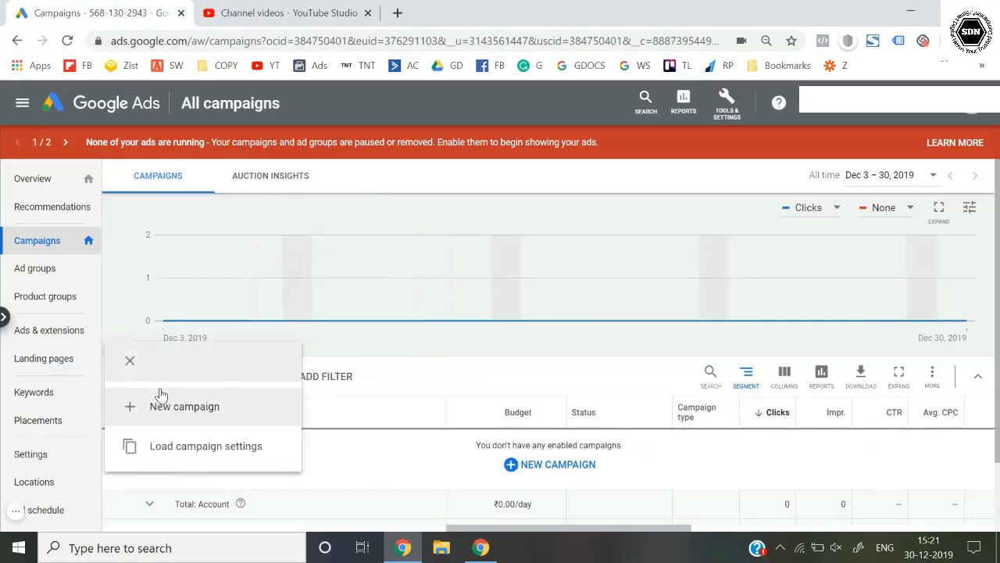
click(161, 393)
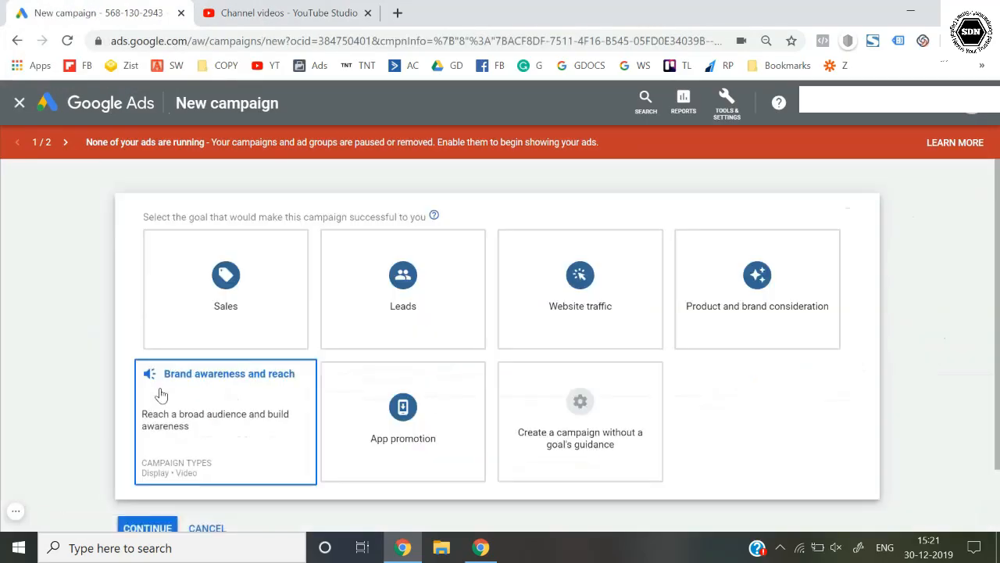
click(522, 402)
click(775, 289)
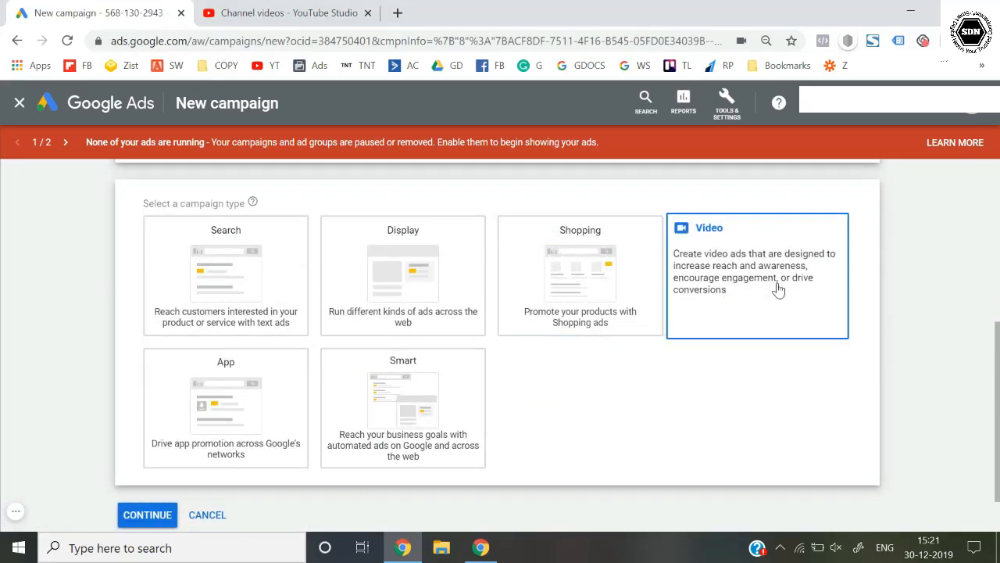
scroll(323, 294, down, 3)
scroll(180, 294, up, 3)
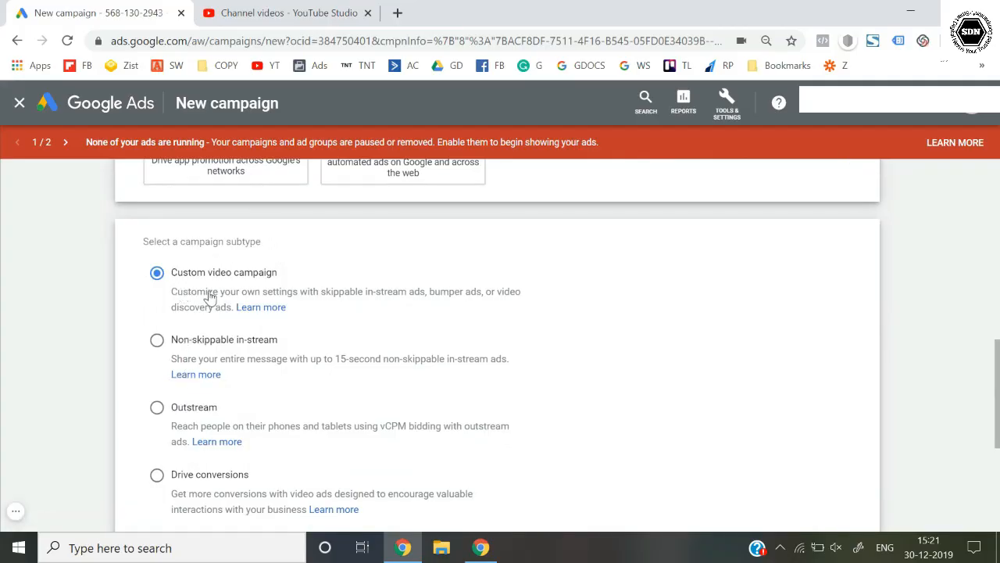
scroll(210, 297, down, 3)
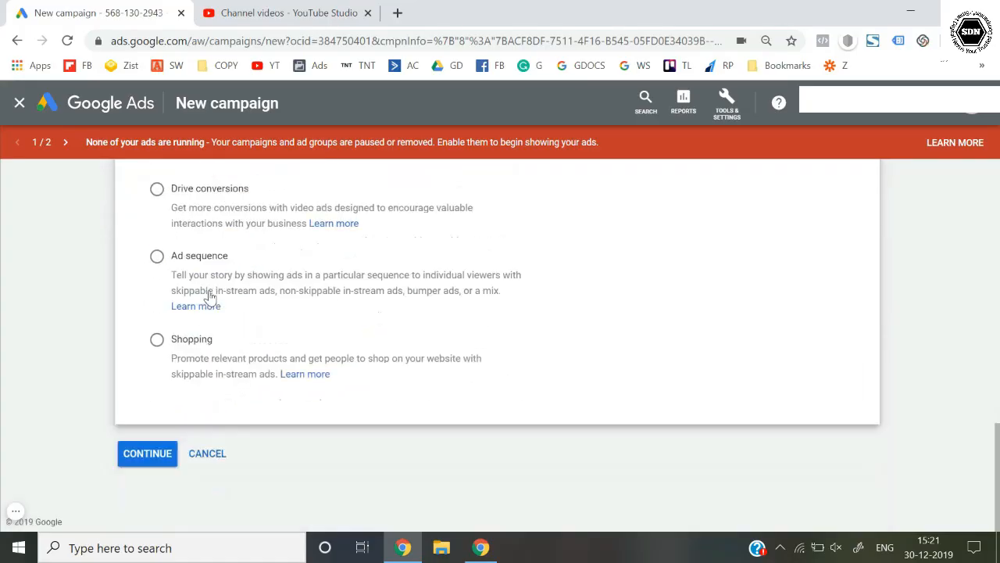
click(149, 456)
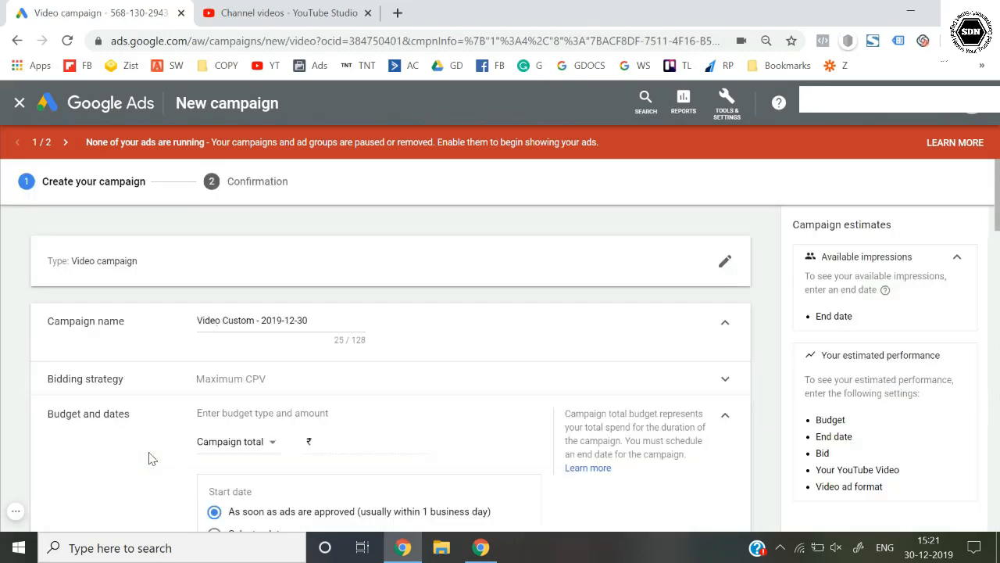
- Name the campaign Subscribers, replacing the default campaign name
click(320, 324)
key(ctrl+a)
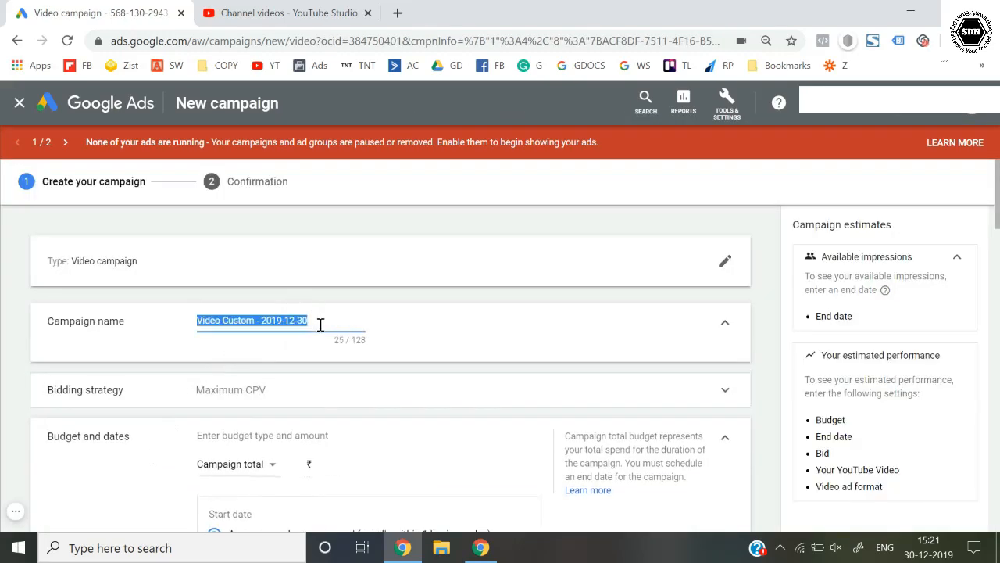
text(Subscribers)
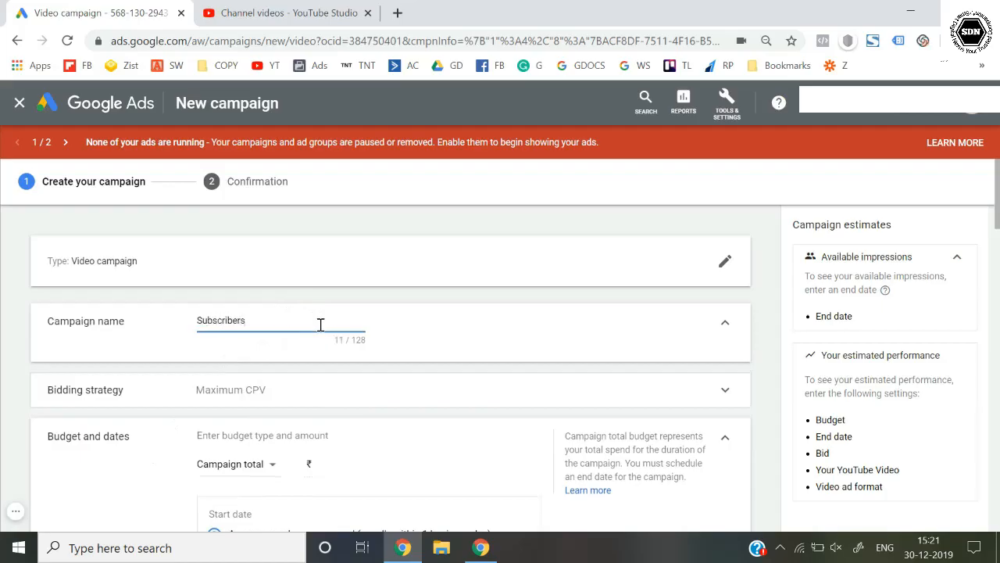
- Set the campaign's bidding strategy to Target CPM
scroll(357, 259, down, 1)
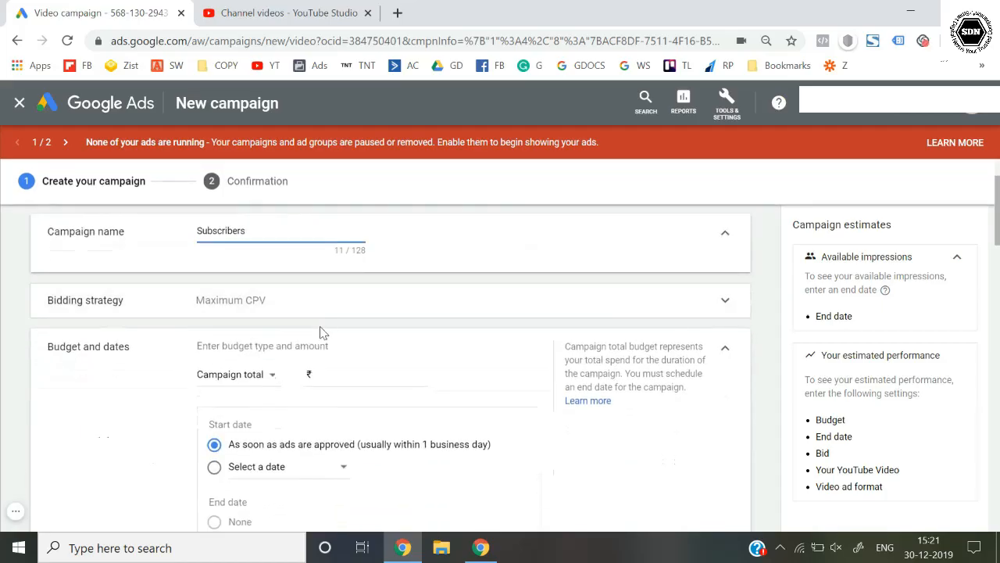
click(328, 310)
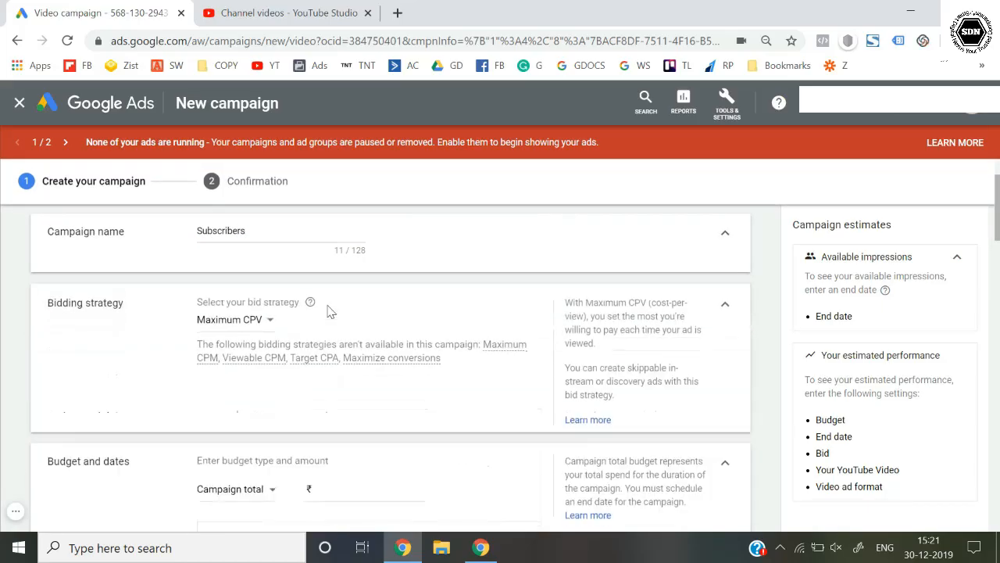
click(247, 323)
click(236, 358)
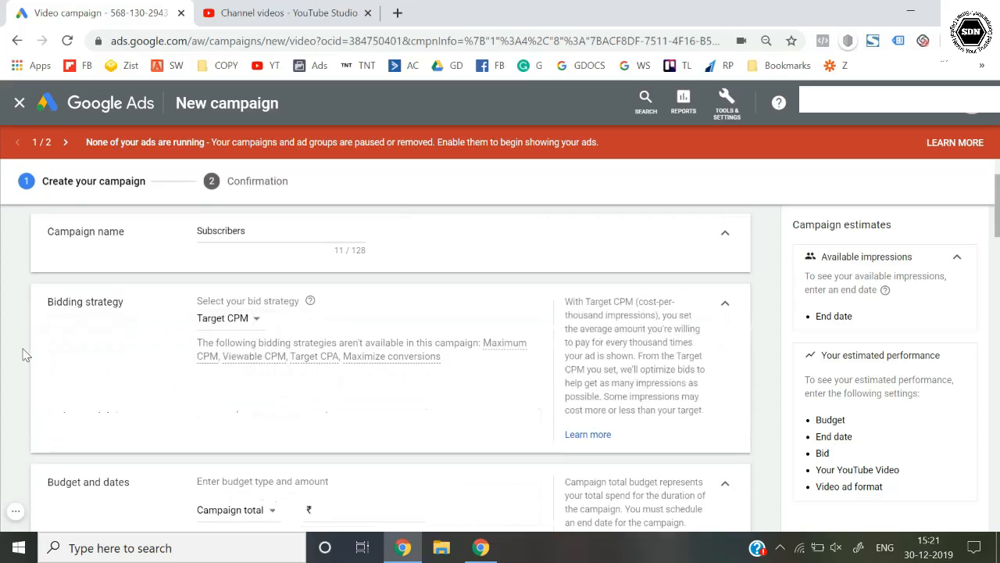
click(221, 318)
click(236, 357)
- Set a daily budget of ₹1,000 and expand the delivery method options
scroll(239, 362, down, 1)
click(239, 412)
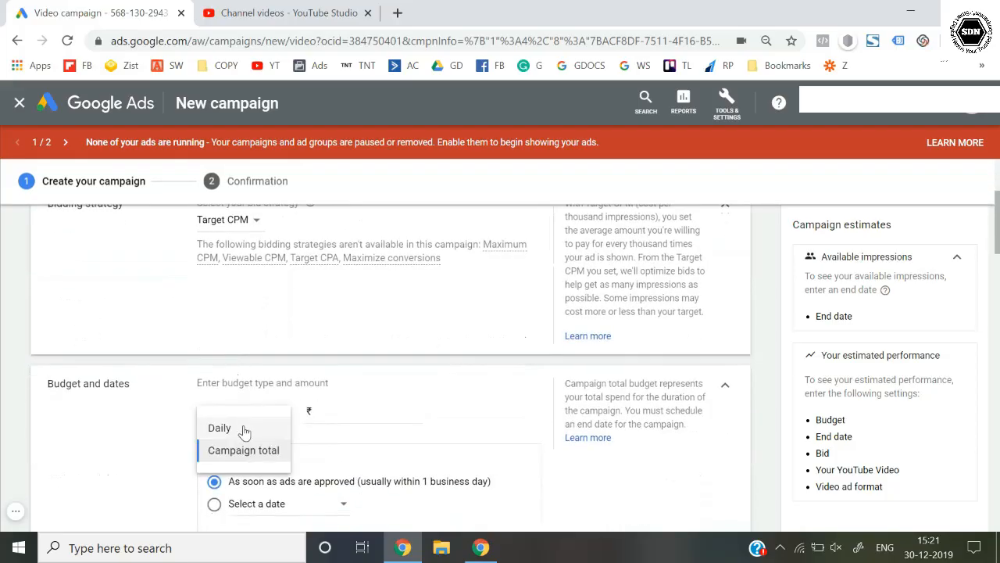
click(241, 427)
text(1000)
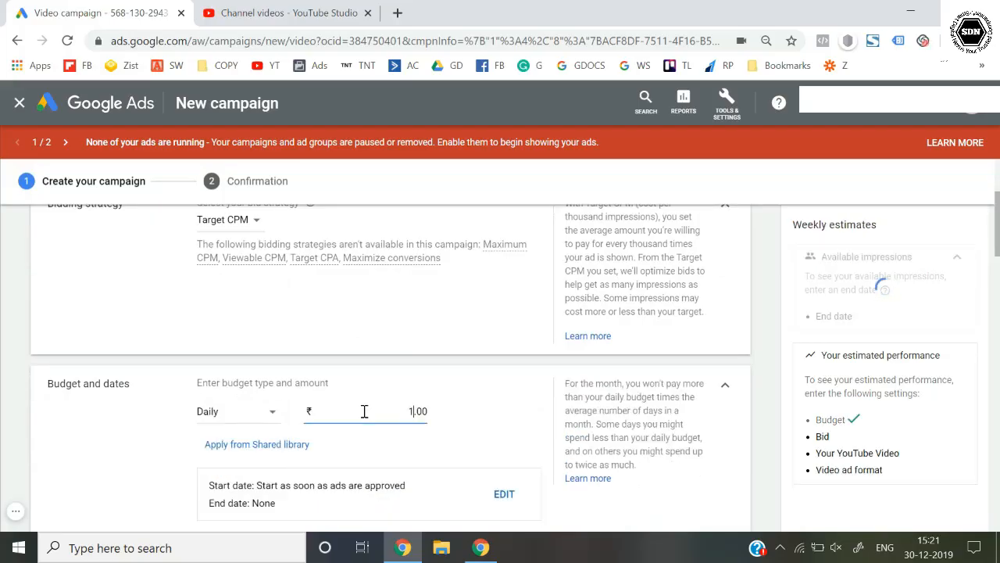
click(187, 430)
scroll(188, 431, down, 1)
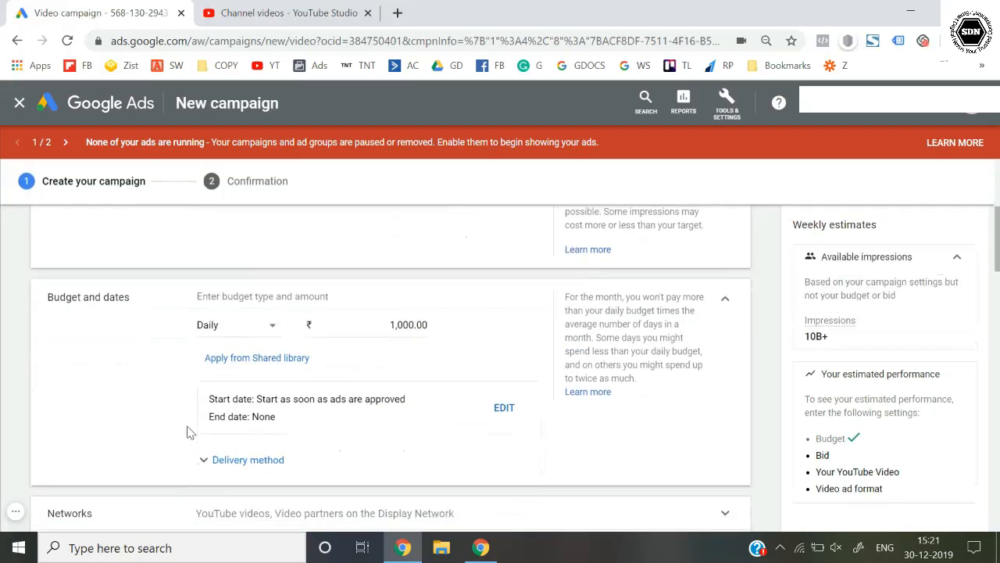
click(247, 443)
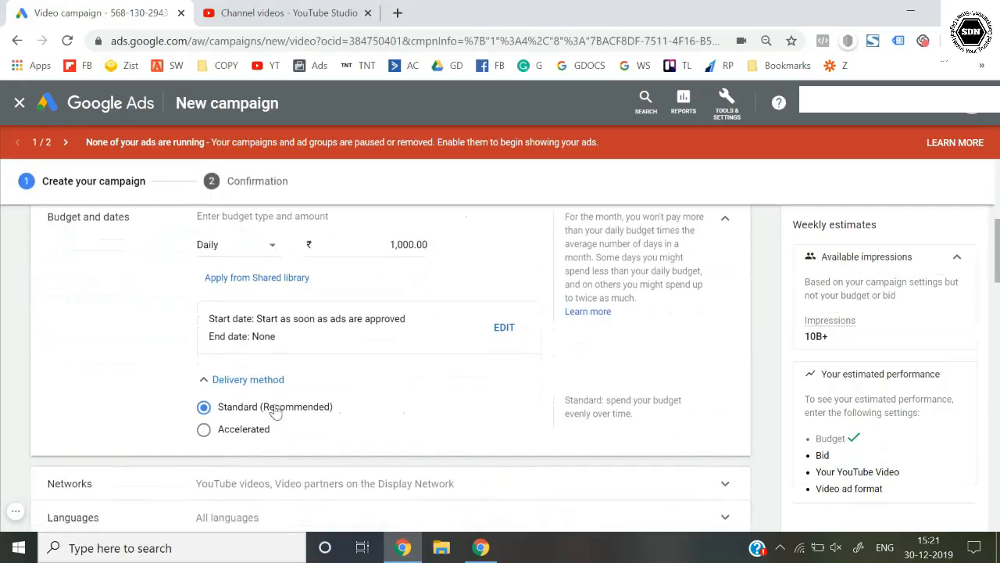
- Remove Video partners on the Display Network from the campaign's networks
scroll(277, 406, down, 1)
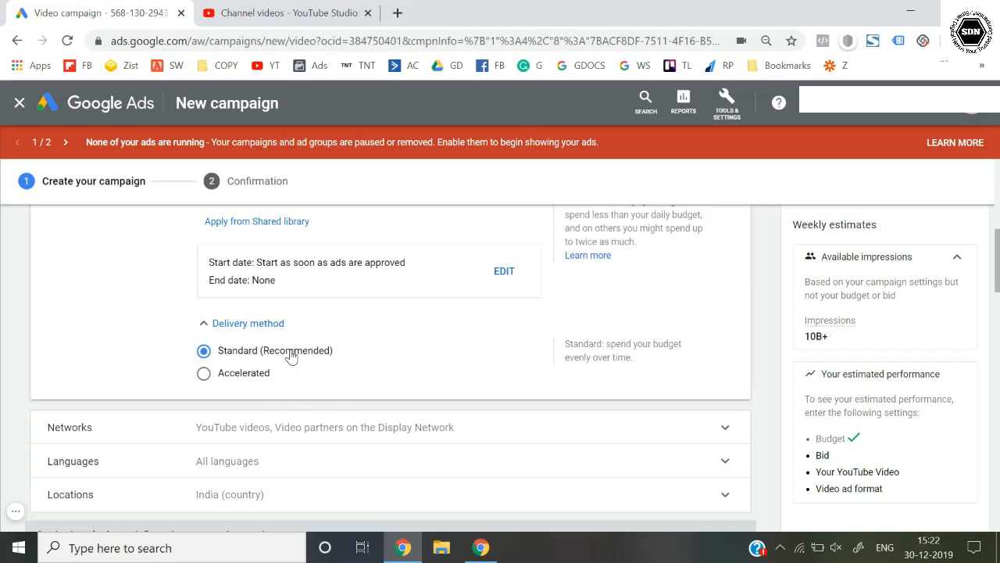
scroll(290, 356, down, 1)
click(290, 364)
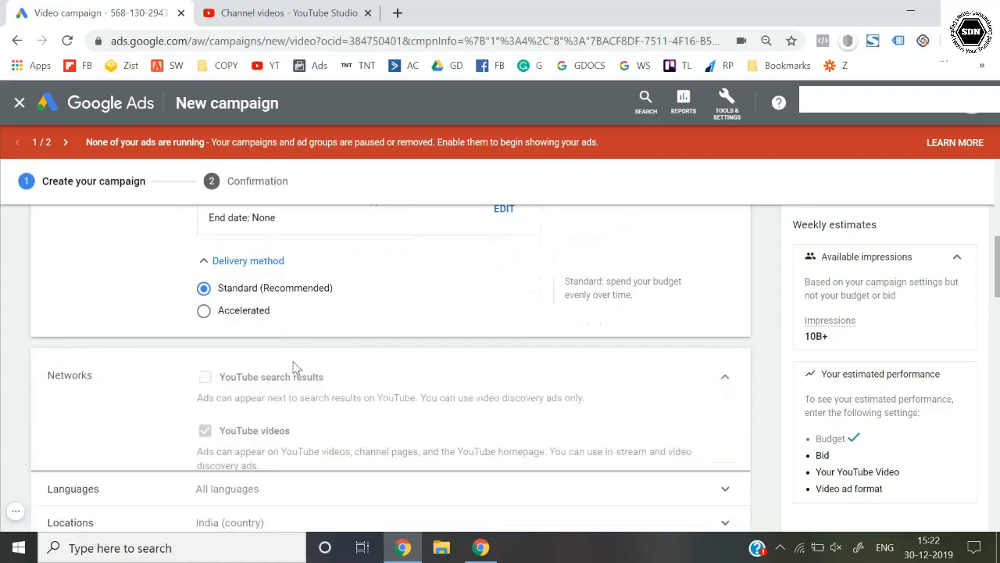
click(222, 484)
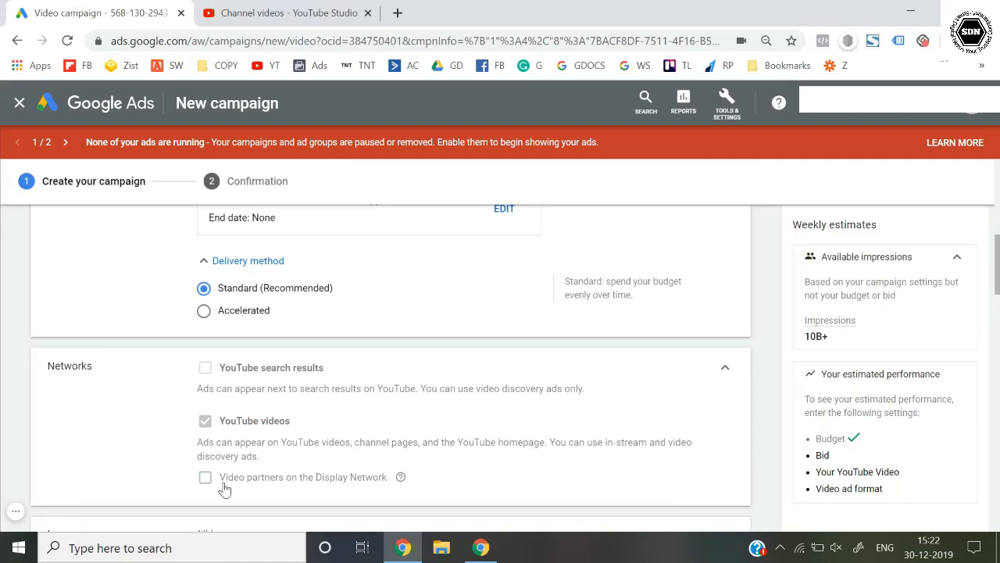
- Expand the language and location targeting settings to review them
scroll(224, 489, down, 3)
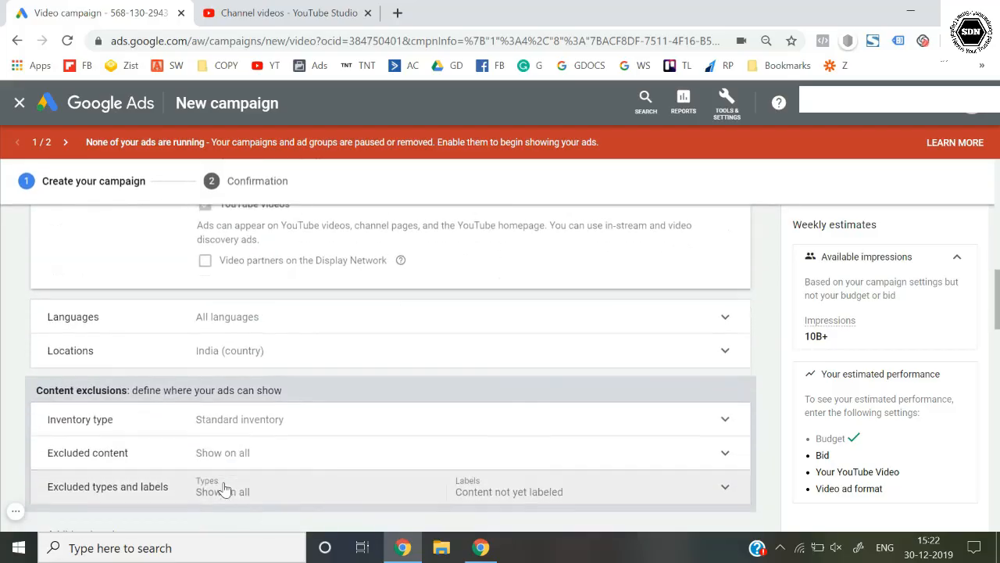
click(284, 317)
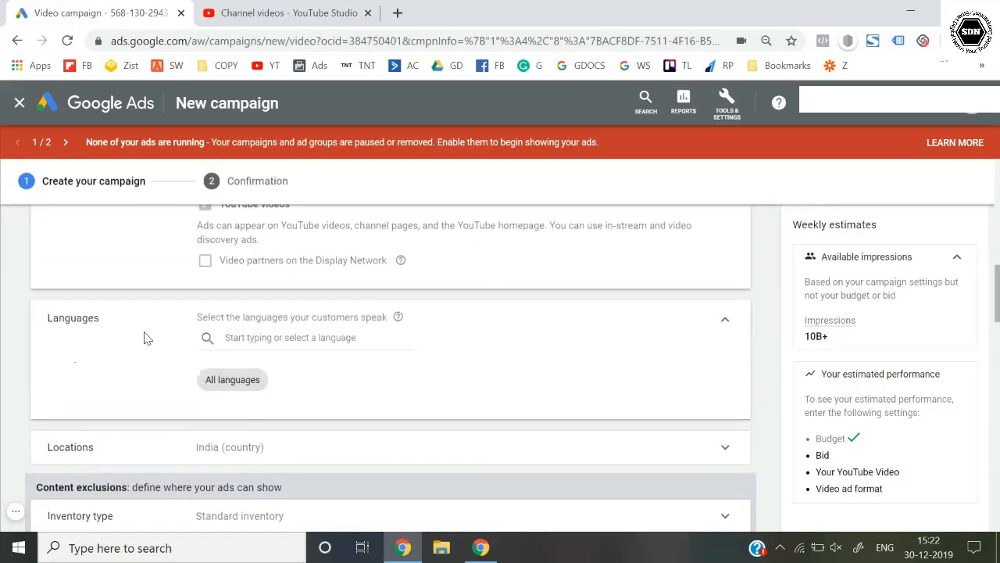
click(223, 381)
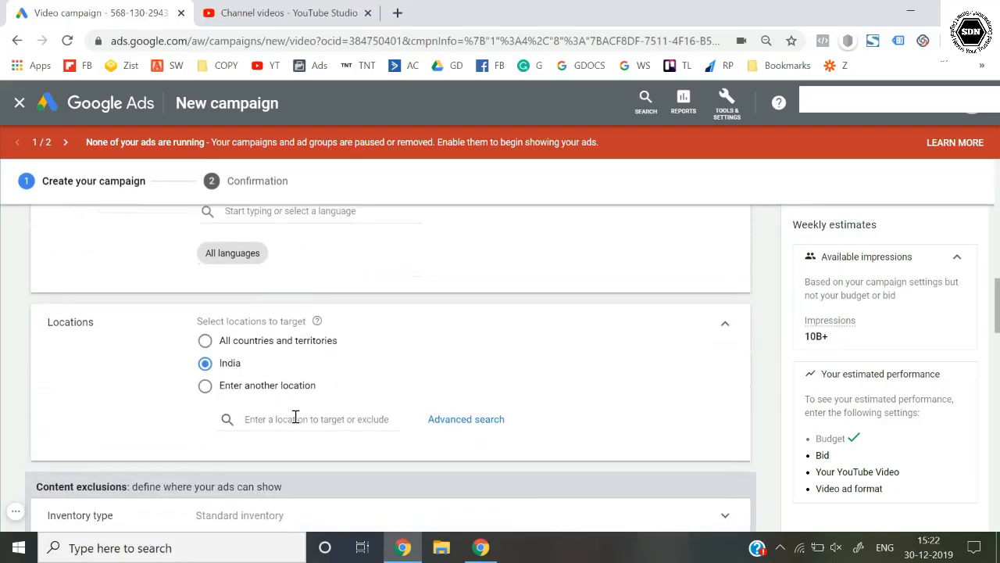
click(296, 417)
text(de)
key(BackSpace)
key(BackSpace)
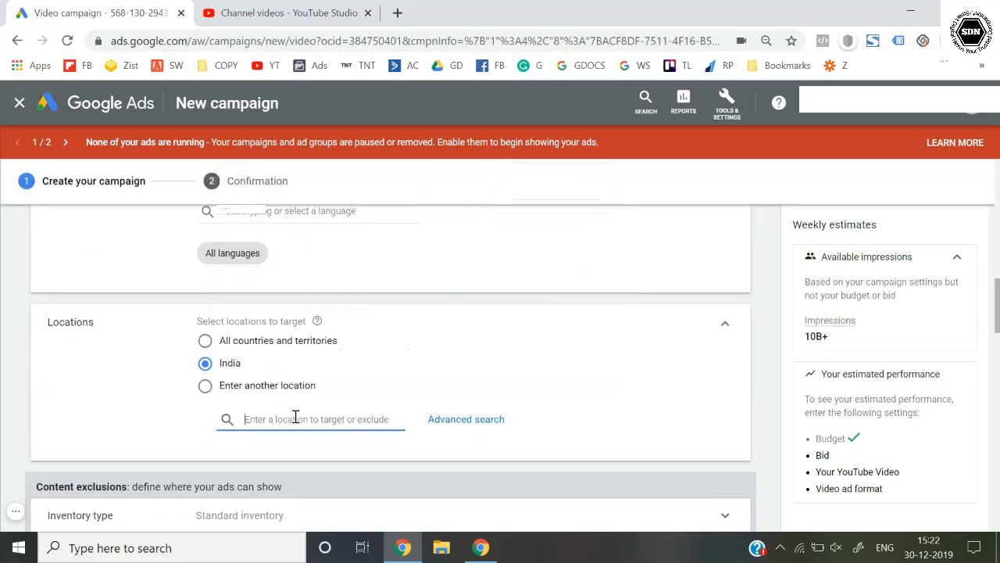
click(11, 357)
- Expand the inventory type setting under content exclusions and review the available inventory types
scroll(11, 356, down, 2)
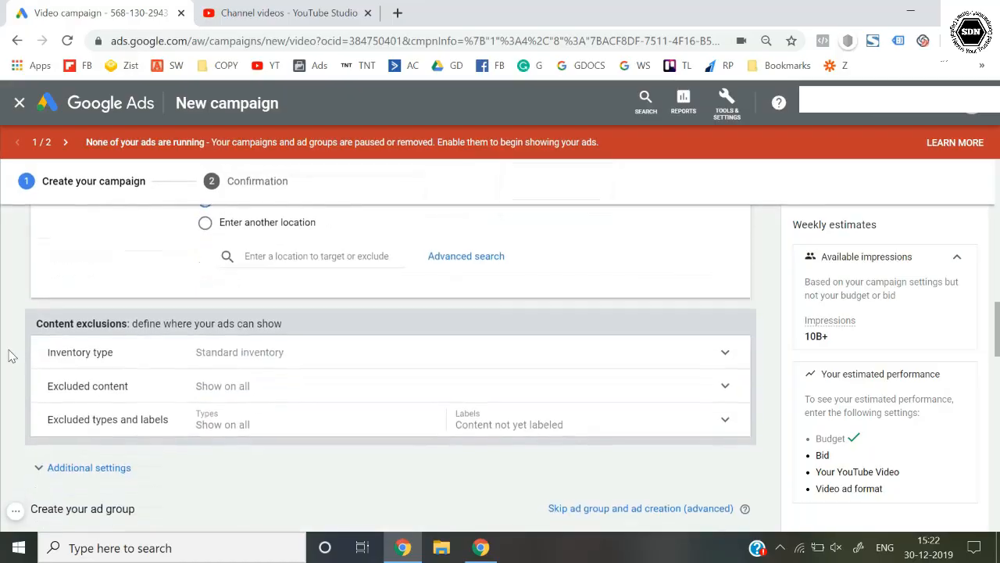
click(164, 351)
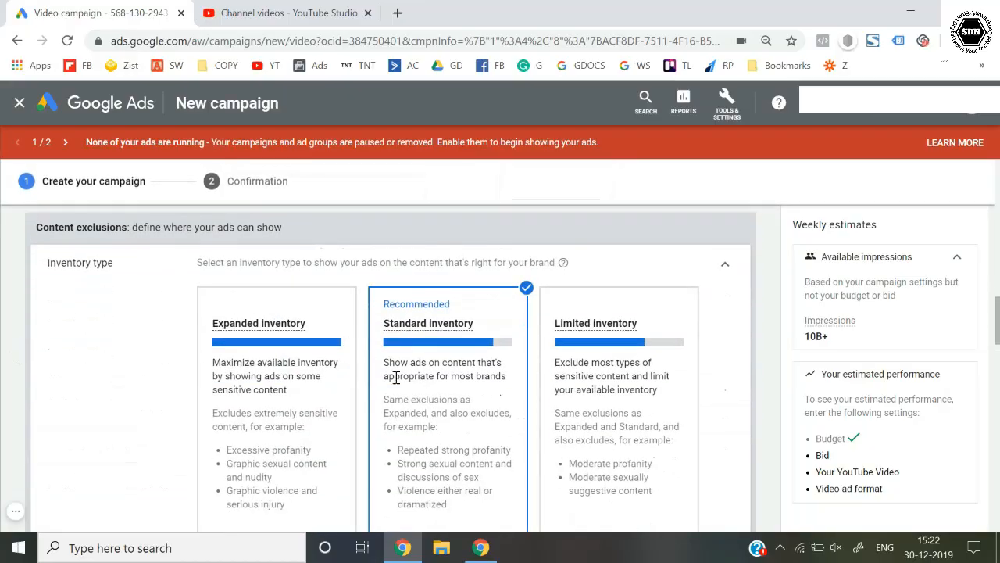
scroll(396, 377, down, 1)
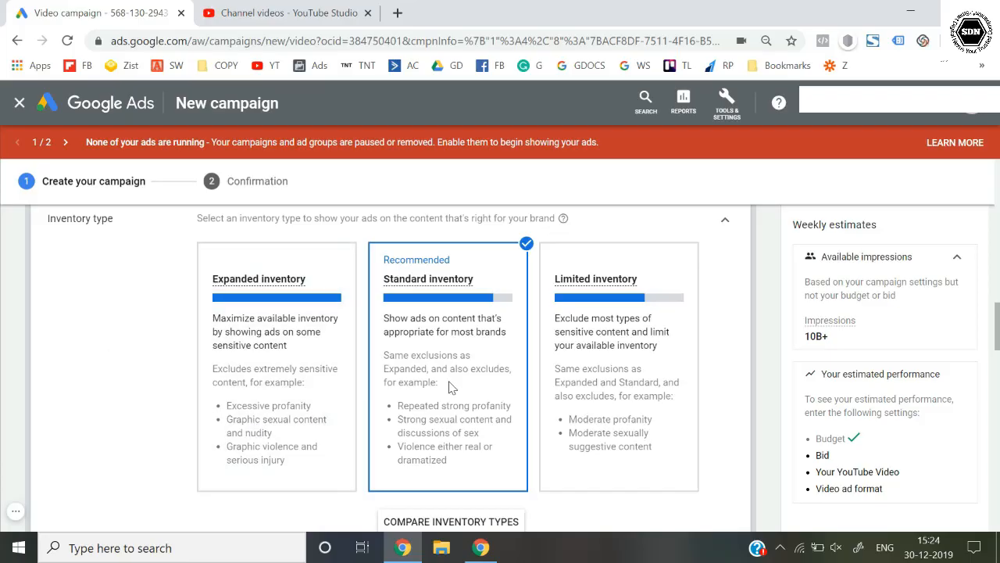
- Exclude the Tragedy and conflict and Sensitive social issues categories from the content the ads can show on
scroll(453, 386, down, 2)
scroll(309, 402, down, 3)
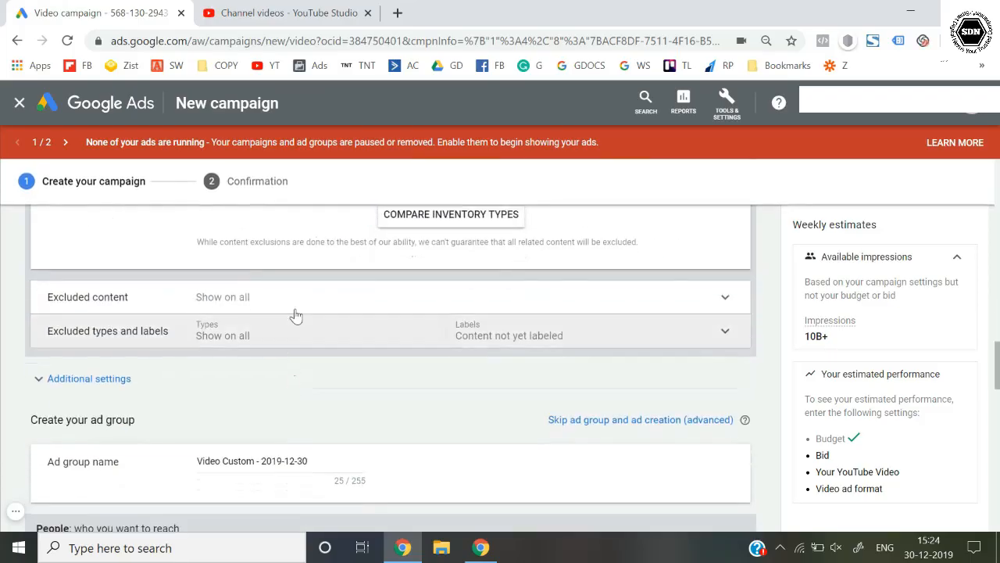
click(296, 305)
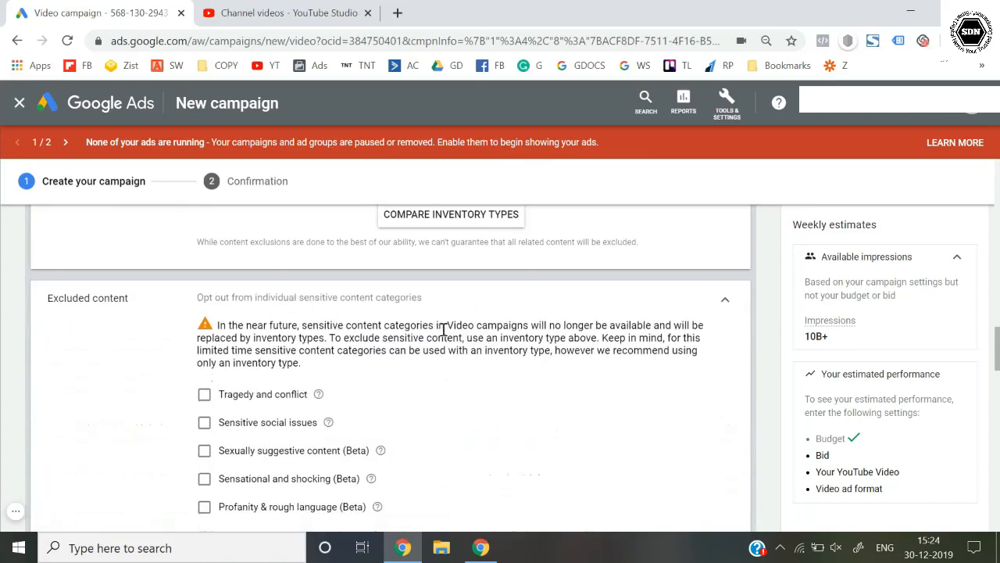
scroll(297, 359, down, 2)
scroll(296, 361, up, 3)
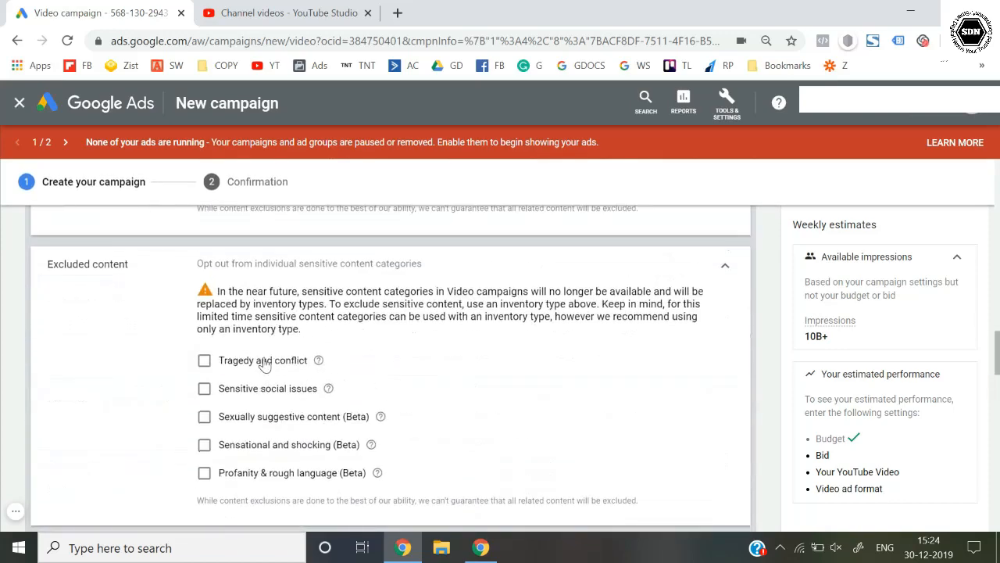
click(264, 361)
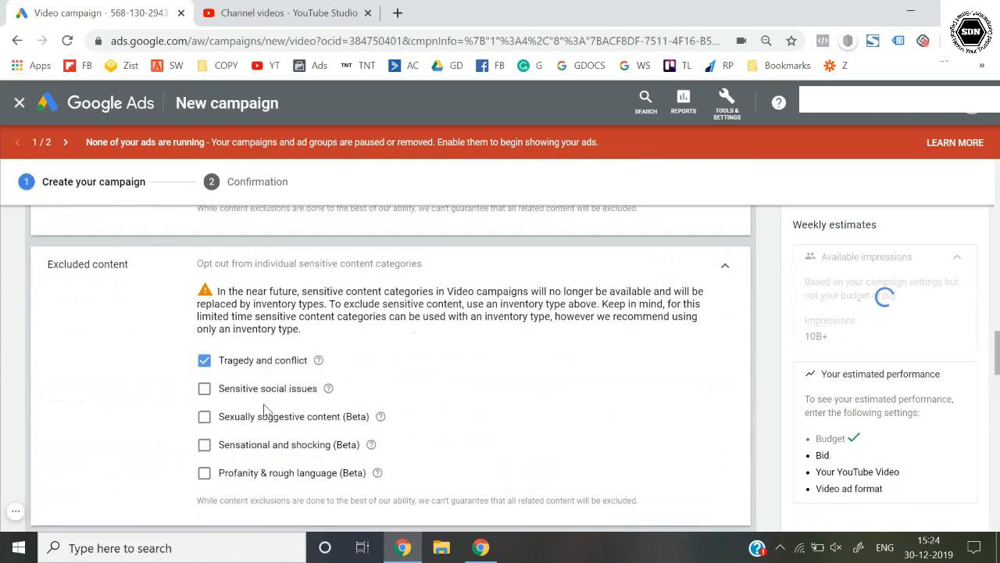
click(265, 388)
- Expand the excluded types and labels setting, review the content types and digital content labels, and collapse it again
scroll(254, 413, down, 3)
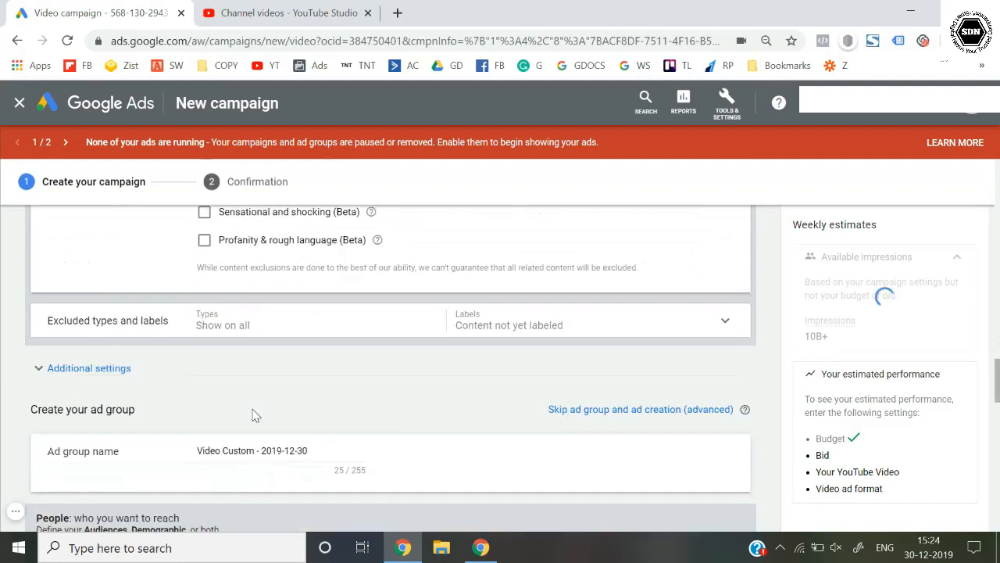
click(250, 314)
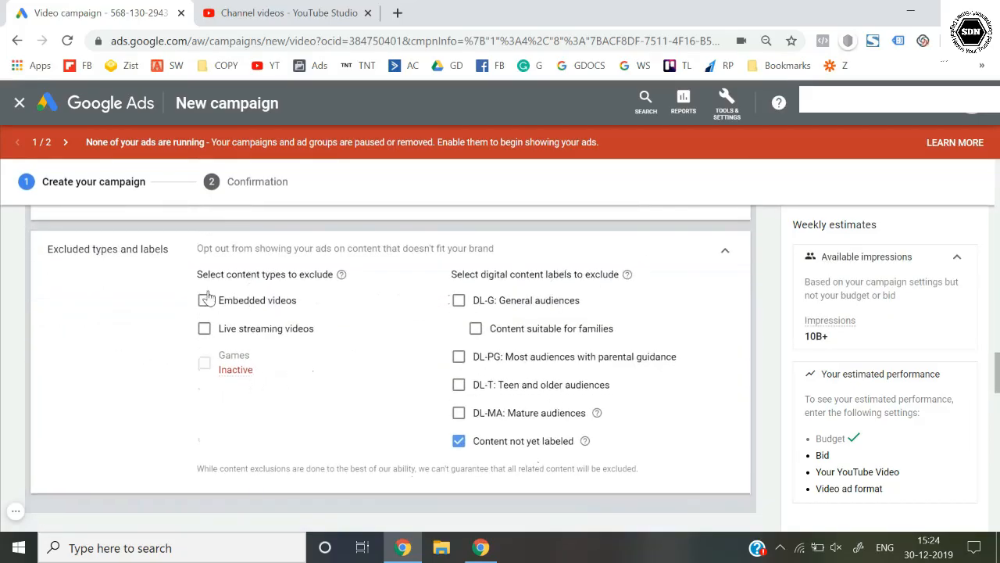
scroll(265, 336, up, 1)
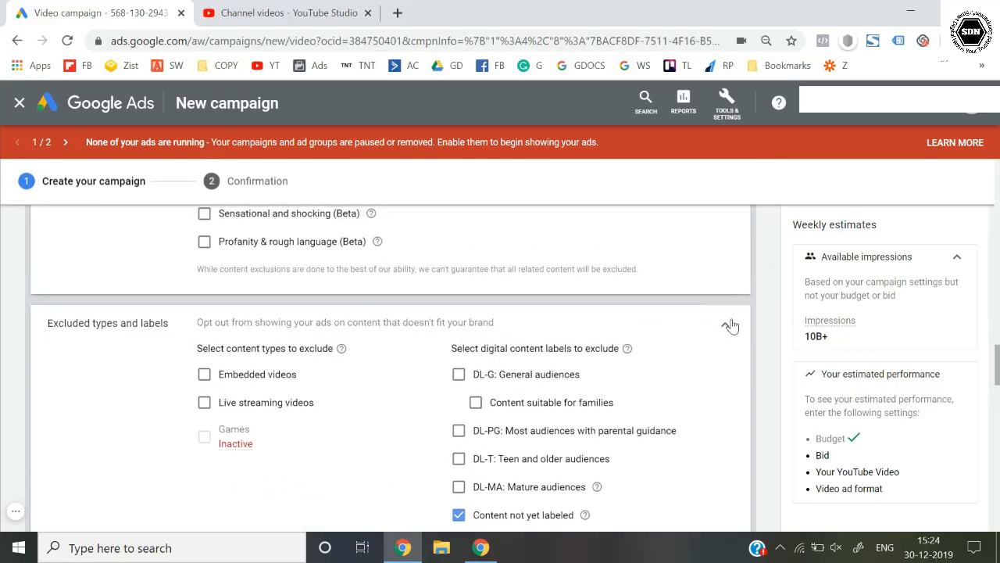
click(730, 326)
scroll(290, 373, down, 1)
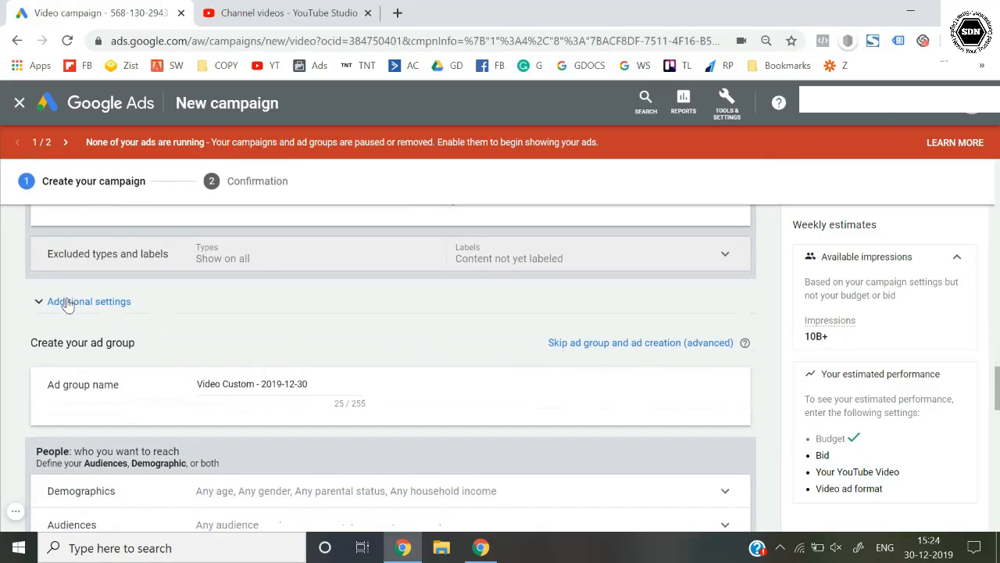
- Expand the campaign's additional settings and review the Selective Optimization conversion options
click(67, 303)
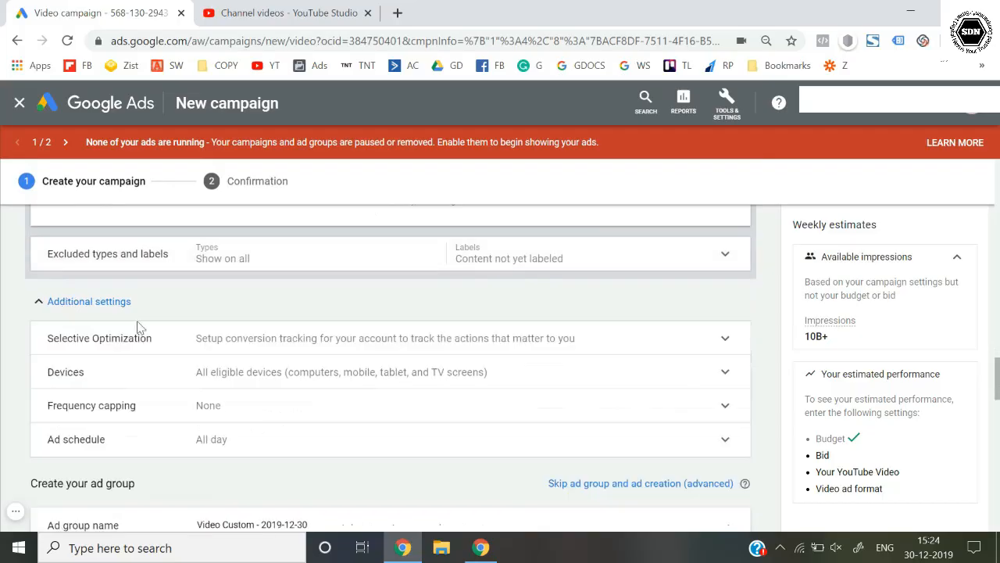
click(193, 346)
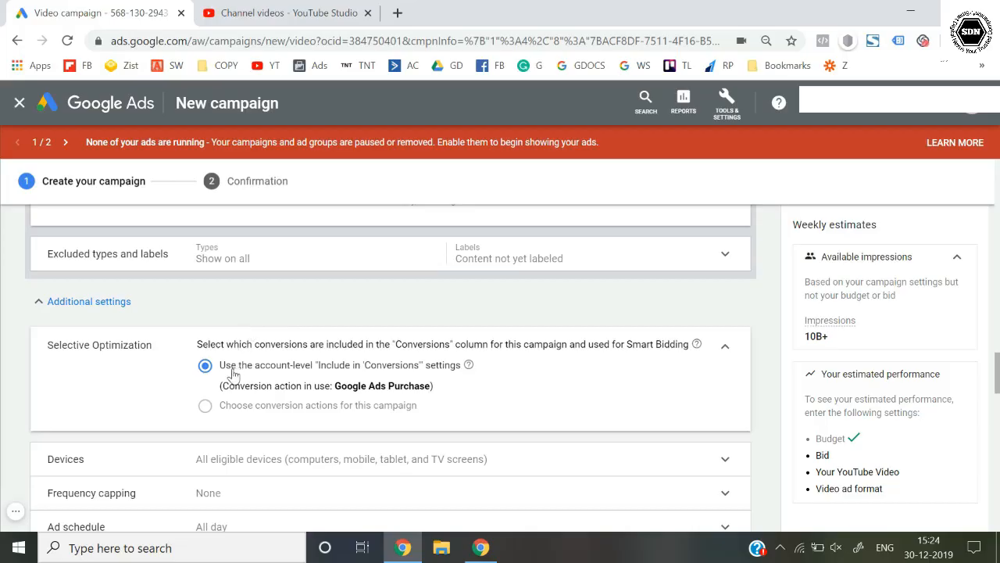
- Expand the Devices setting and switch it to specific targeting for devices
scroll(238, 374, down, 1)
click(268, 394)
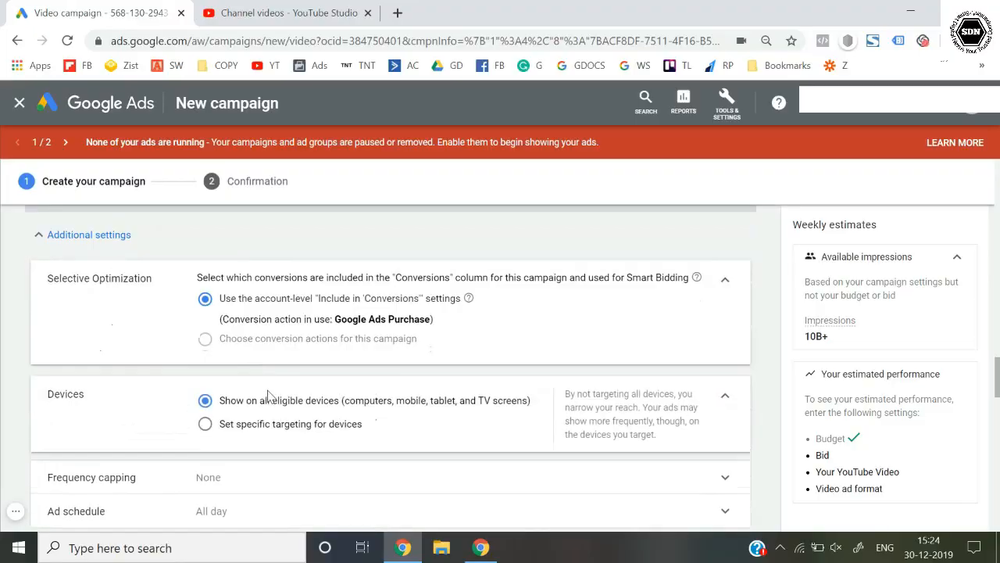
scroll(266, 396, down, 1)
click(261, 384)
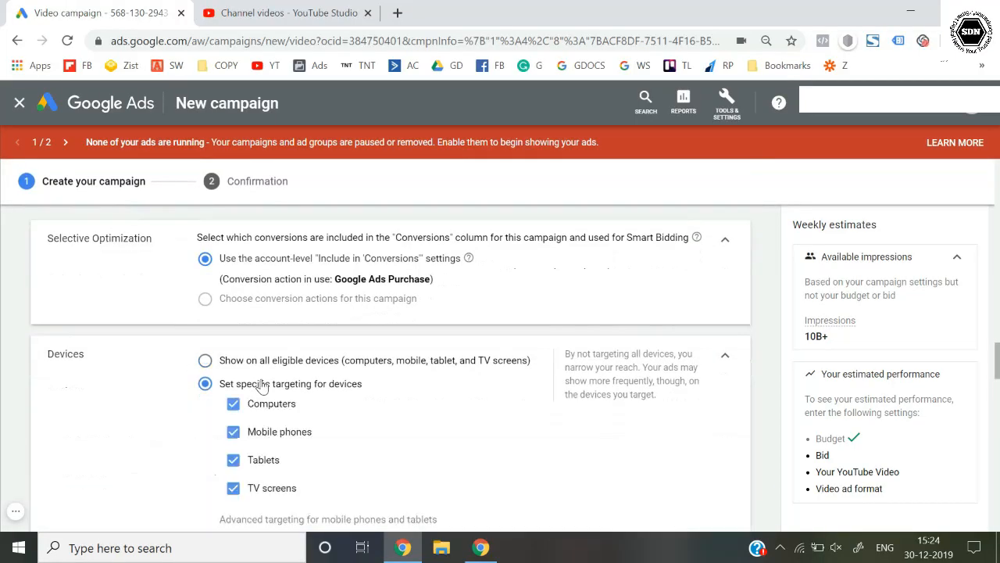
click(260, 368)
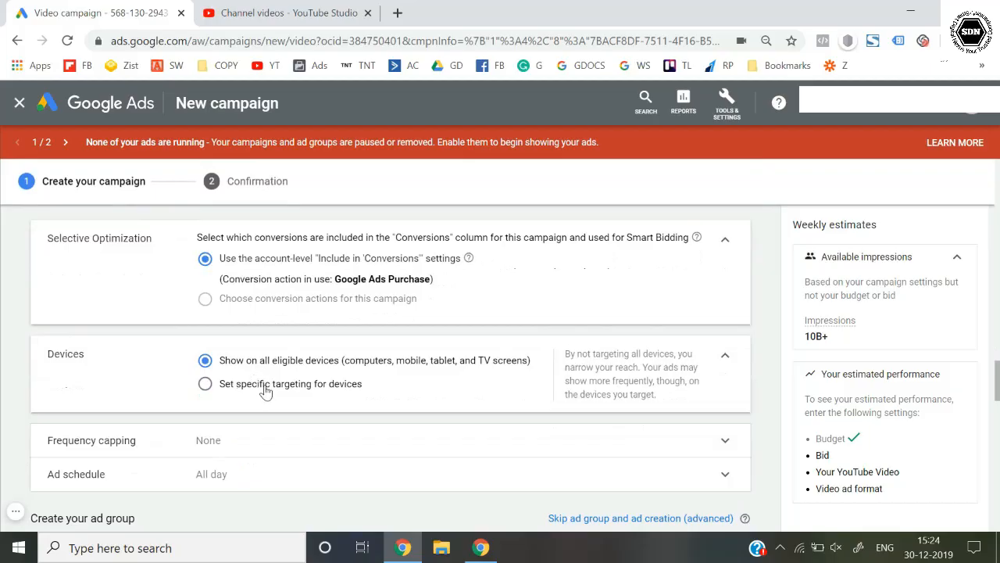
click(264, 387)
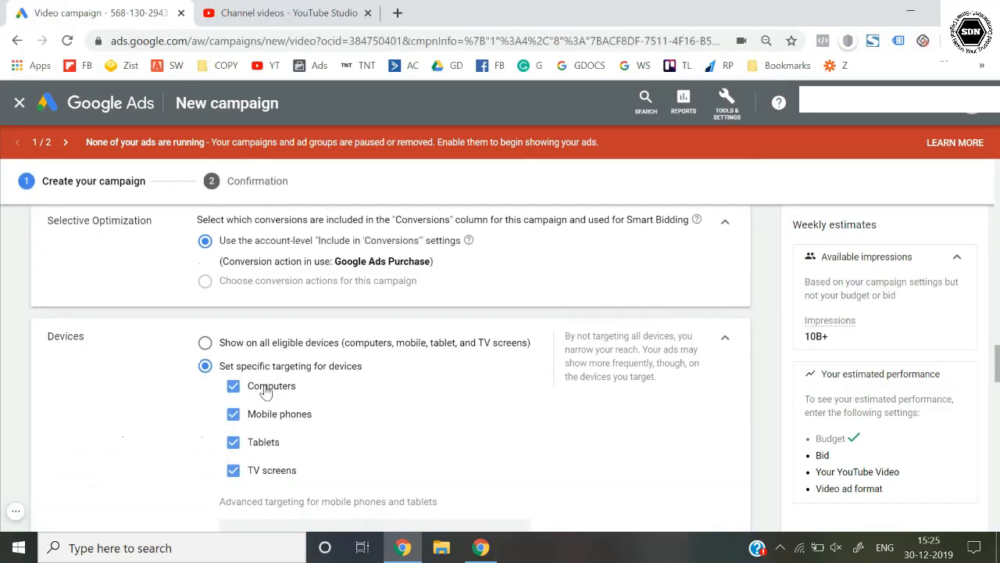
scroll(265, 391, up, 2)
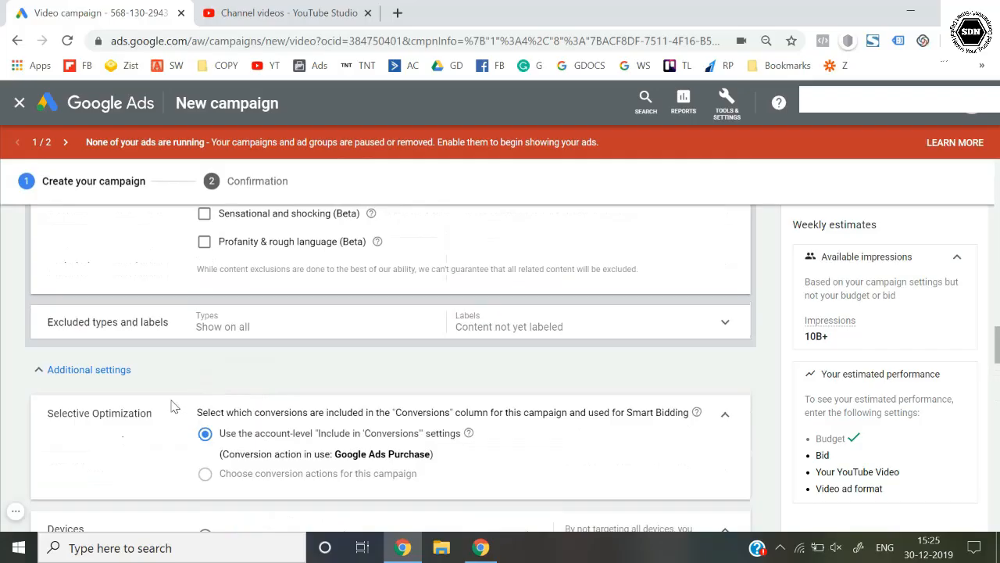
scroll(173, 407, down, 1)
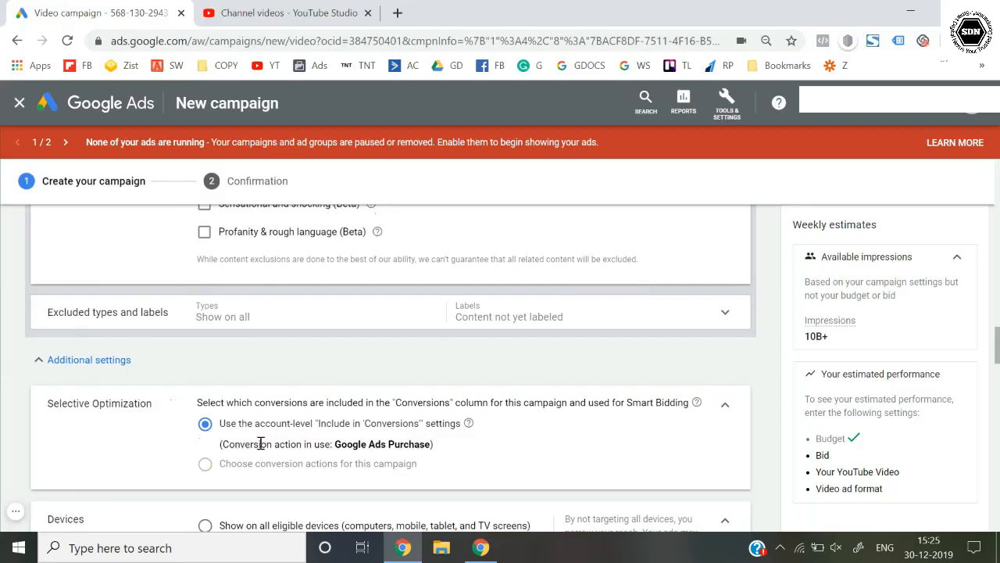
scroll(265, 444, down, 3)
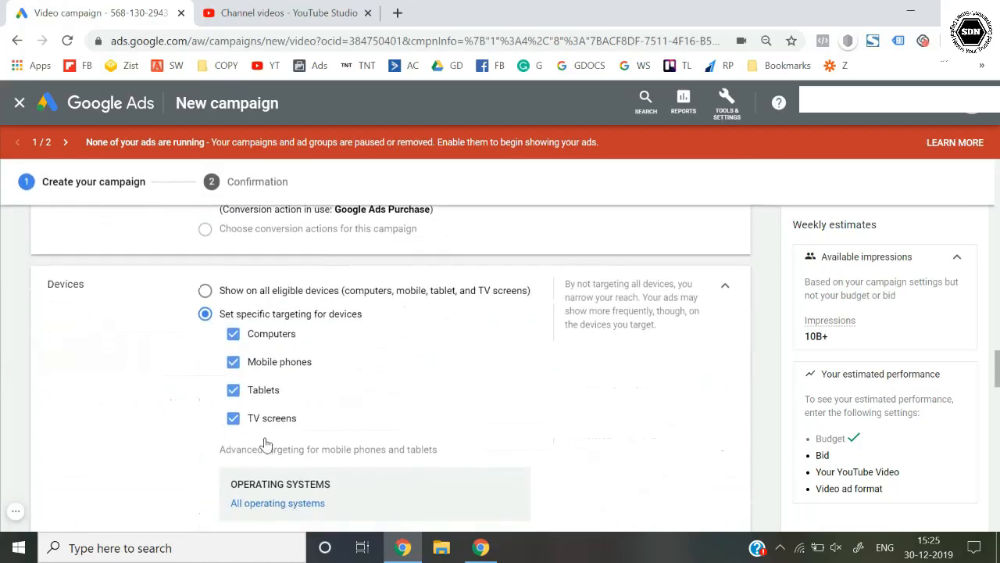
- Compare the two device targeting options, keep specific targeting, and exclude TV screens from the targeted devices
click(234, 295)
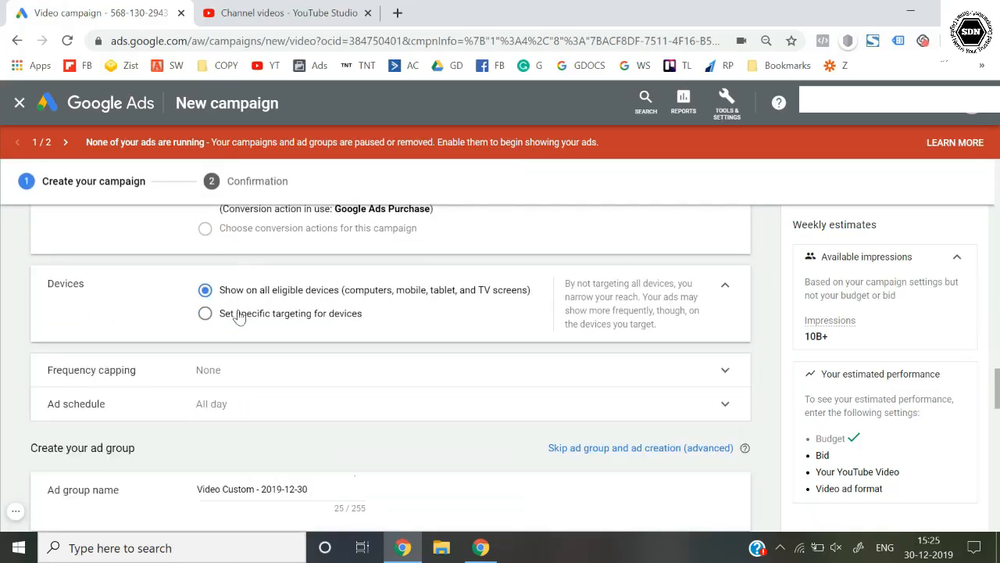
click(237, 314)
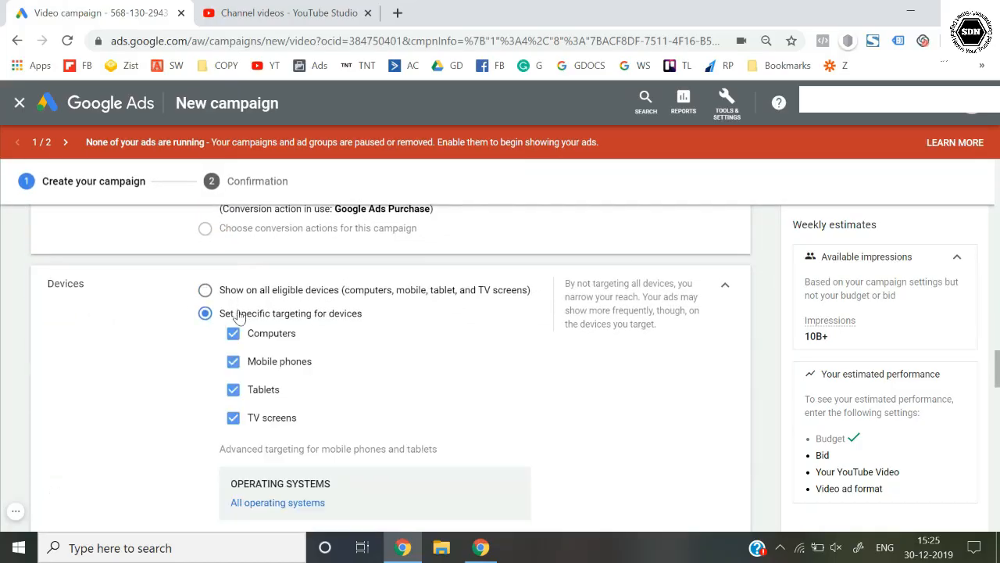
click(285, 295)
click(284, 321)
click(275, 419)
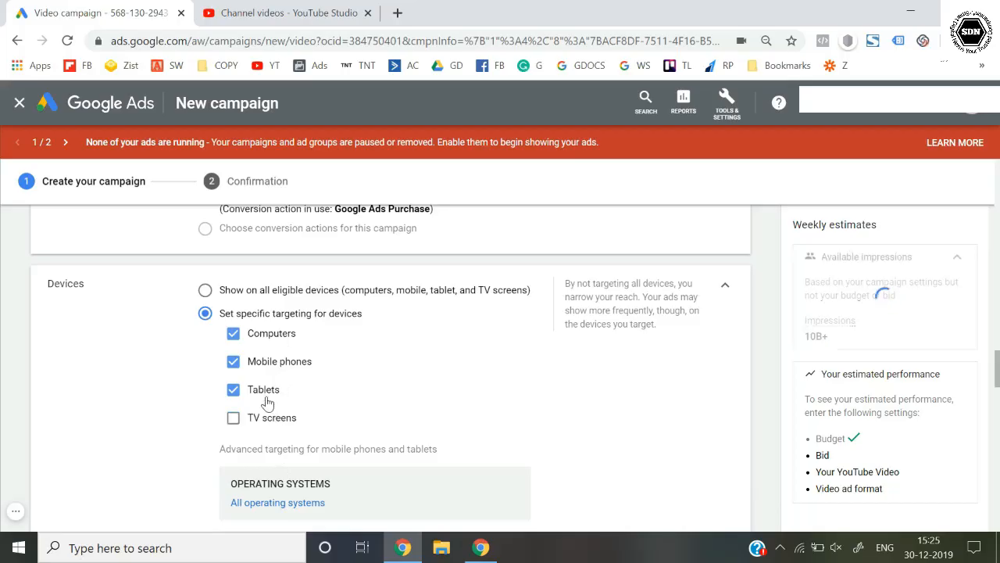
- Review the operating systems available in the advanced mobile and tablet targeting without selecting any
scroll(267, 403, down, 1)
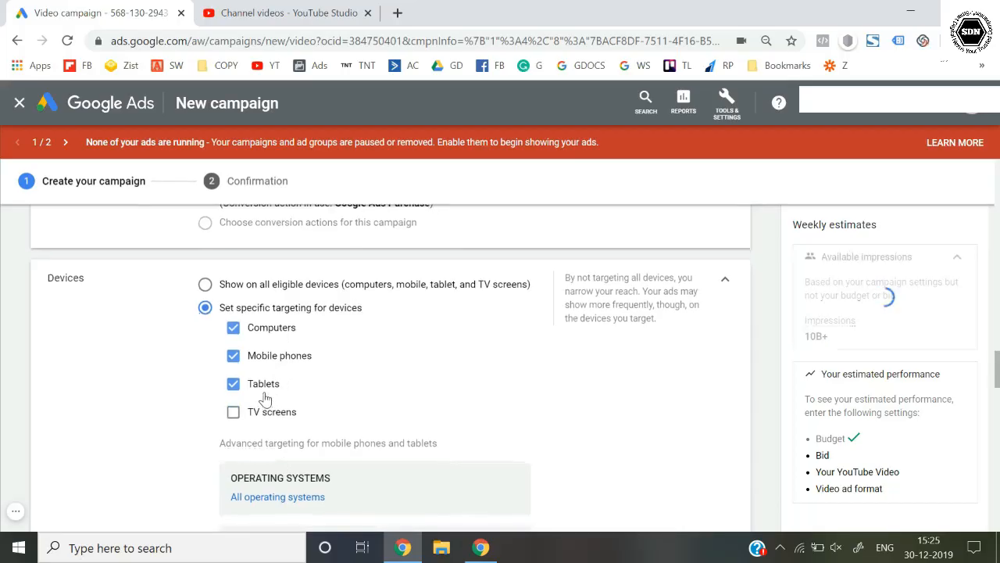
scroll(269, 413, down, 1)
scroll(274, 419, down, 1)
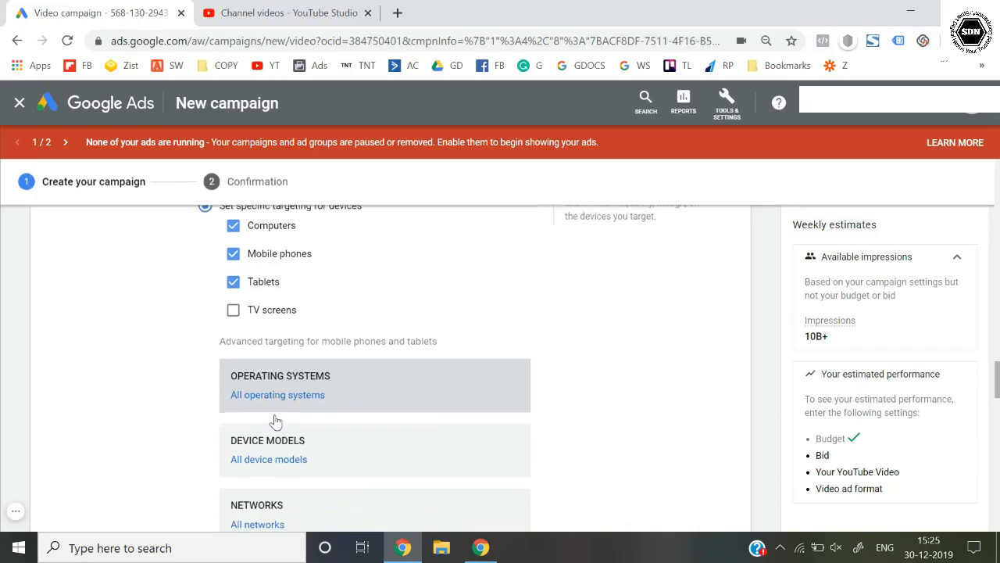
click(305, 389)
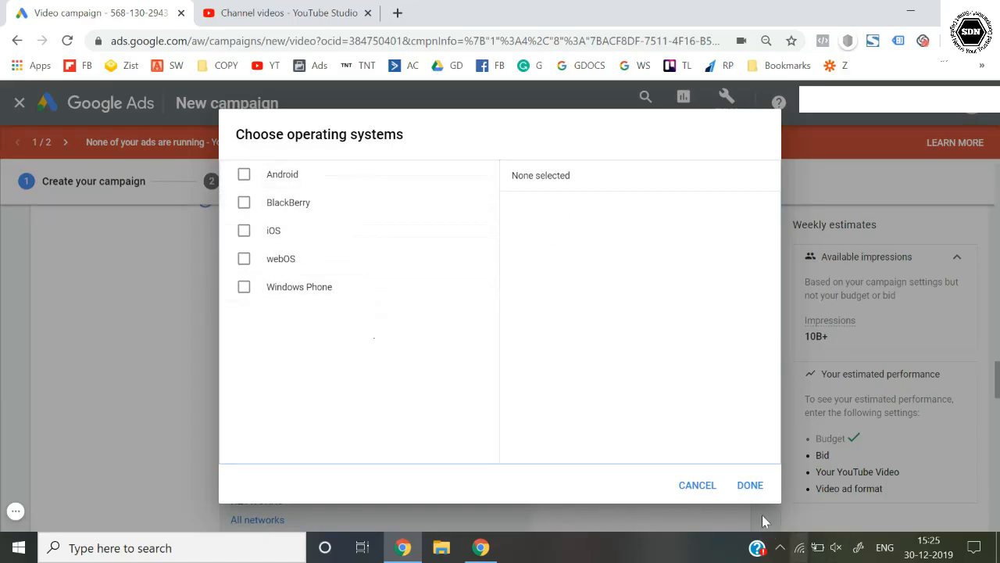
click(697, 486)
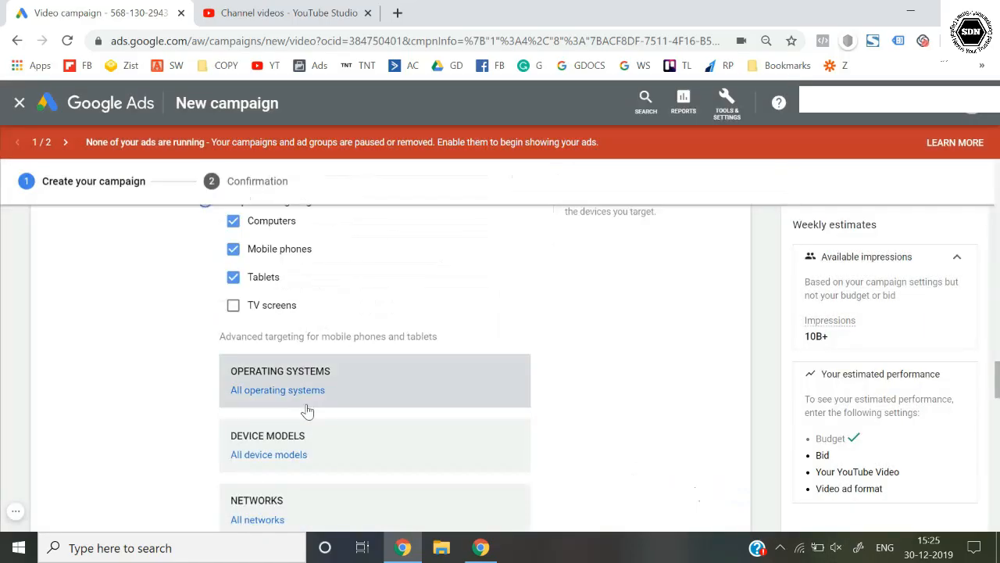
- Review the device models available for targeting, including the Android brands, and cancel without selecting any
scroll(306, 408, down, 1)
click(287, 393)
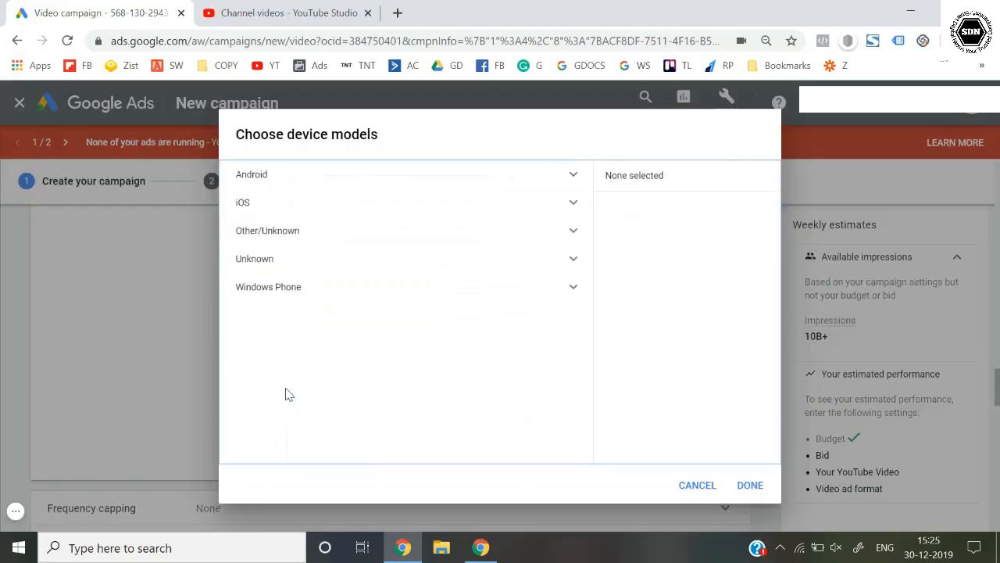
click(328, 176)
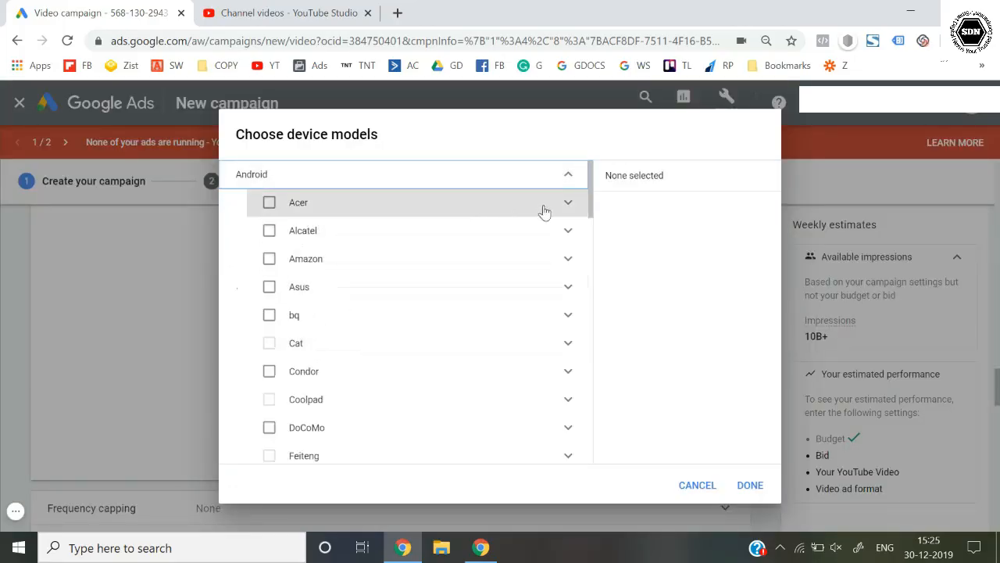
click(566, 176)
click(683, 495)
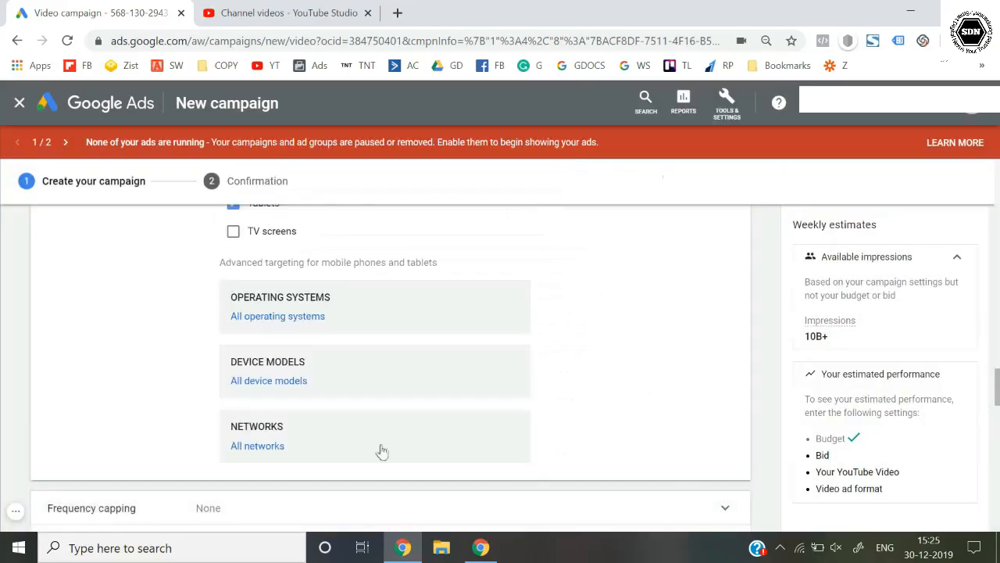
- Review the Wifi option and the Indian mobile carriers available for network targeting, and cancel without selecting any
scroll(152, 435, down, 1)
click(279, 370)
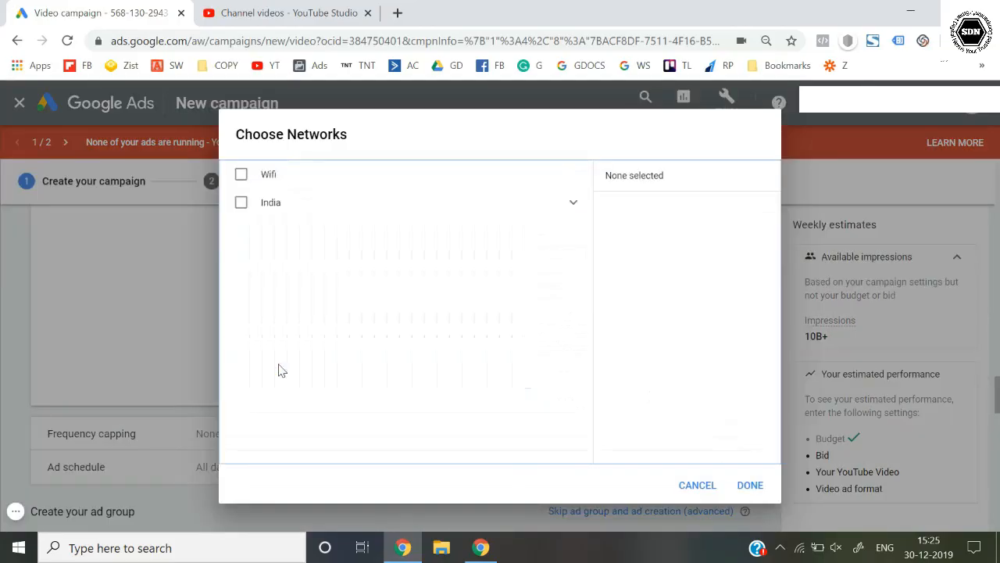
click(344, 186)
click(343, 187)
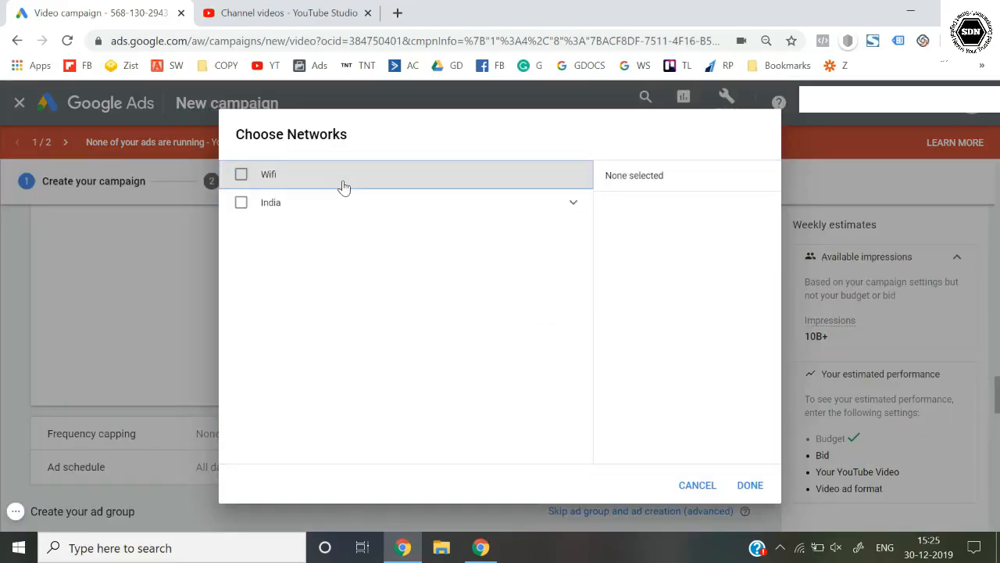
click(372, 204)
click(373, 205)
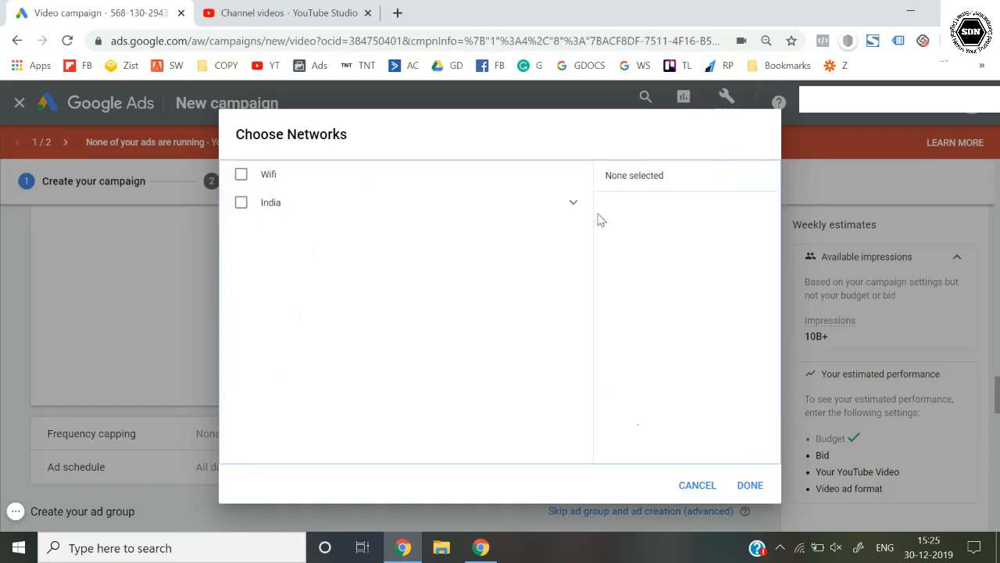
click(573, 203)
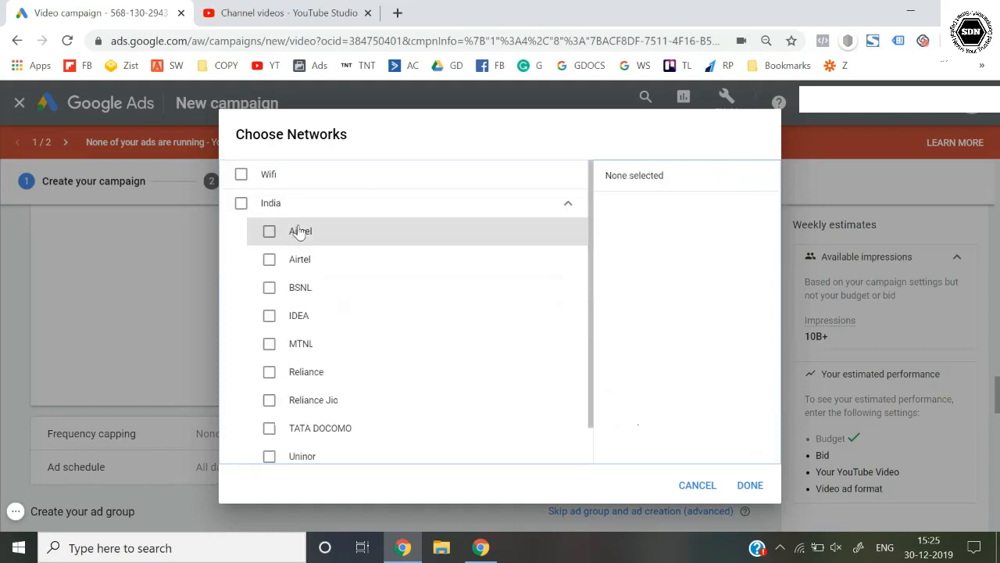
scroll(302, 283, down, 1)
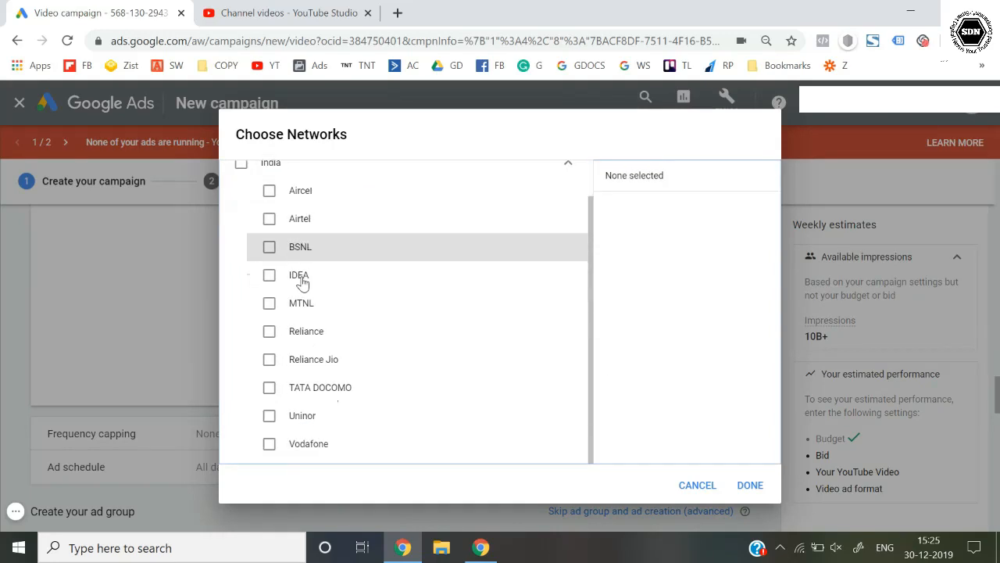
scroll(302, 283, up, 1)
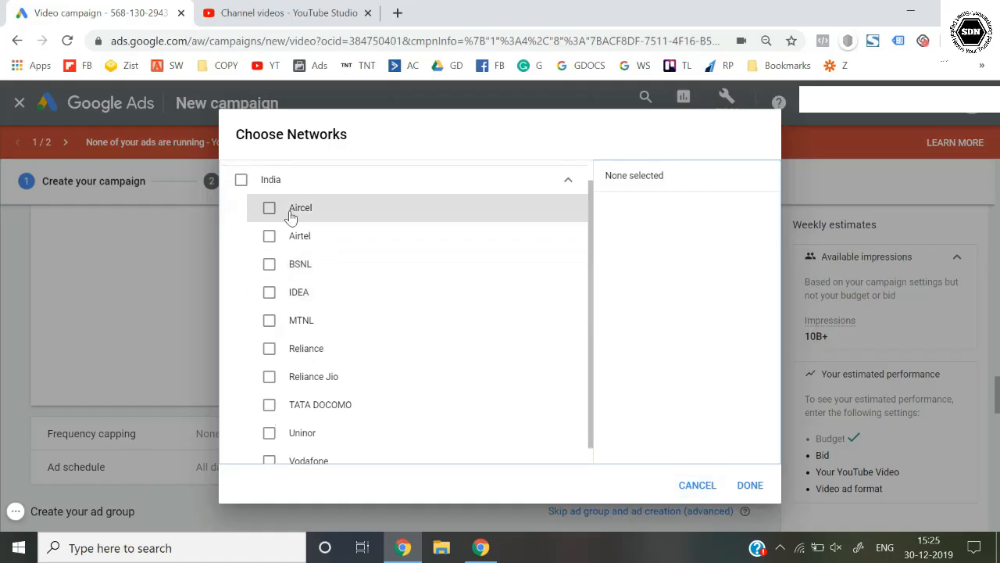
click(693, 490)
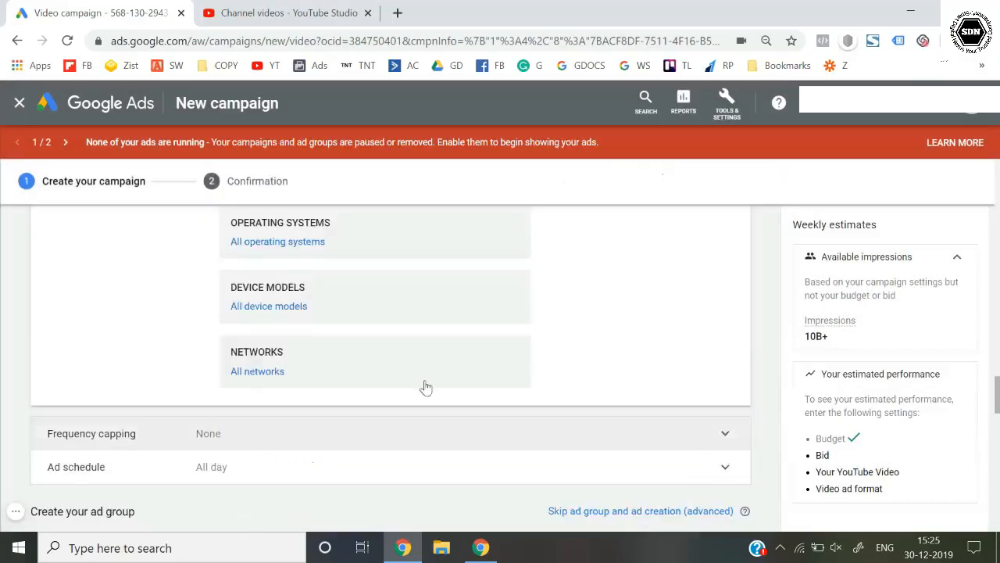
- Expand the frequency capping settings and try out the impression and view frequency caps, leaving both off
scroll(383, 381, down, 2)
click(357, 290)
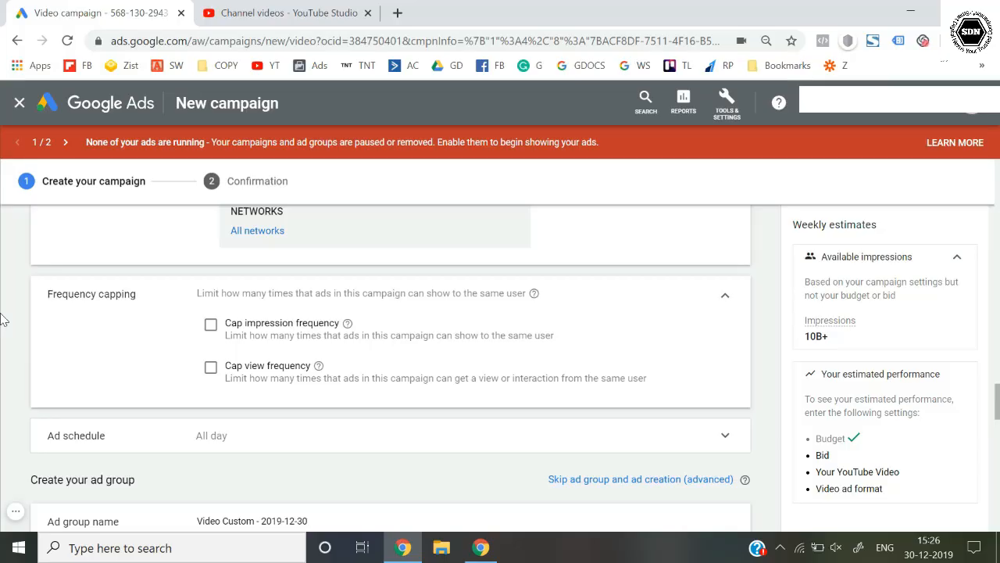
drag(285, 336, 290, 336)
click(293, 338)
click(279, 381)
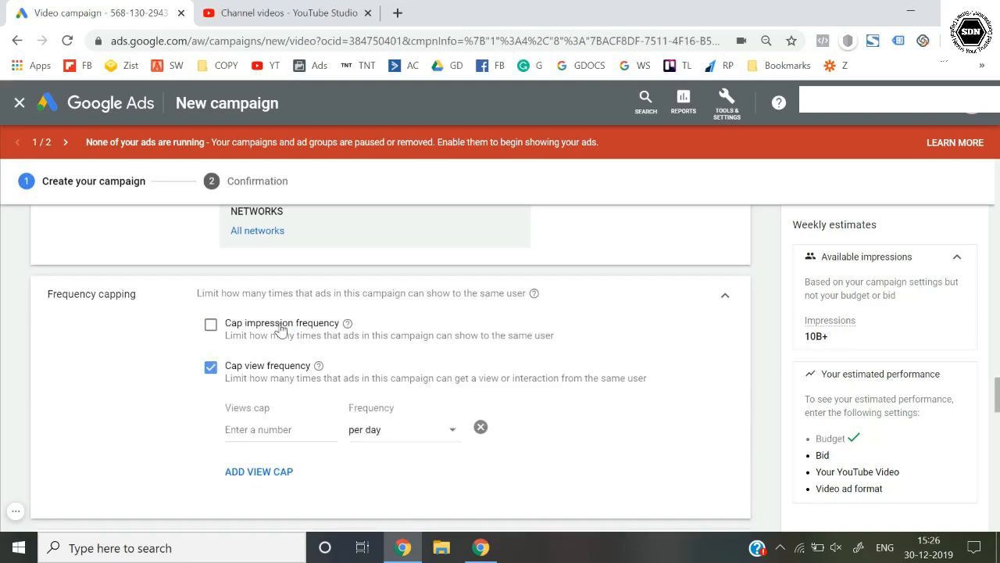
click(281, 330)
click(281, 330)
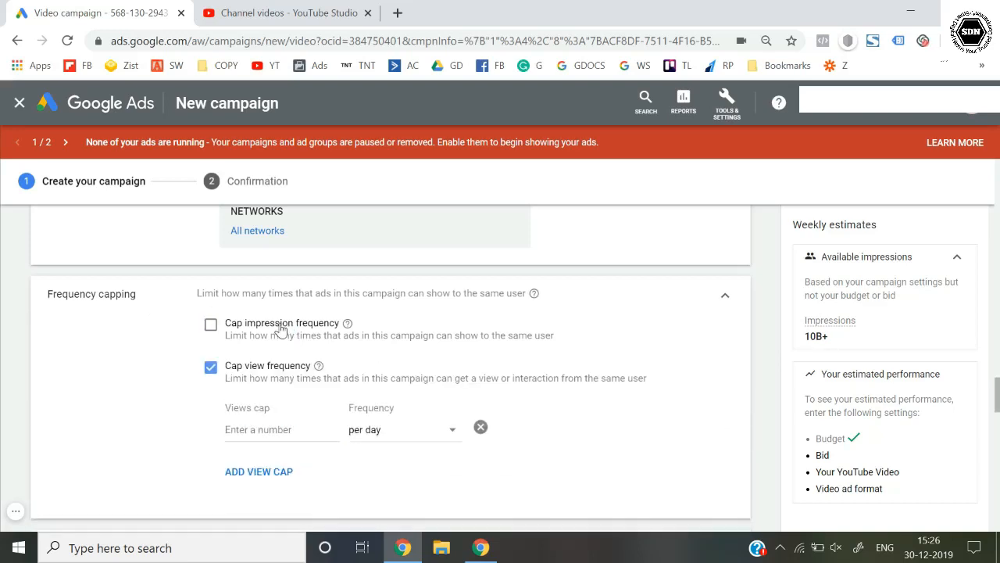
click(210, 367)
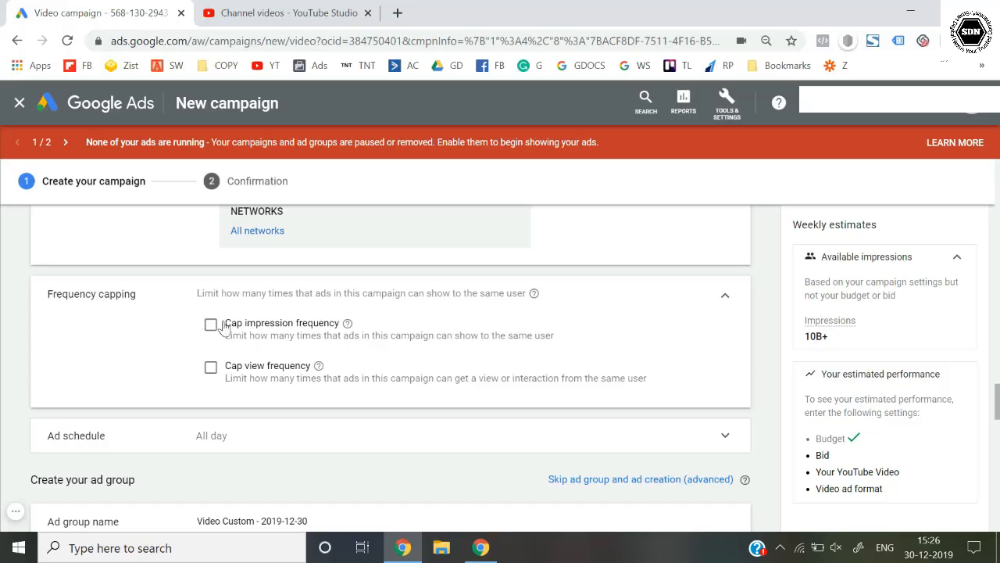
- Enable the view frequency cap and set it to 1 view per day
click(243, 374)
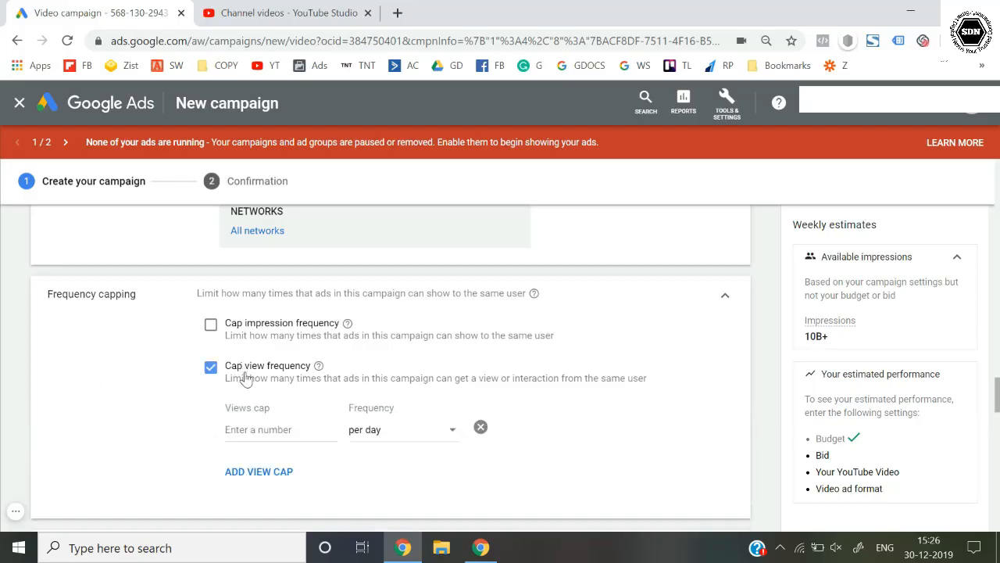
click(267, 431)
text(1)
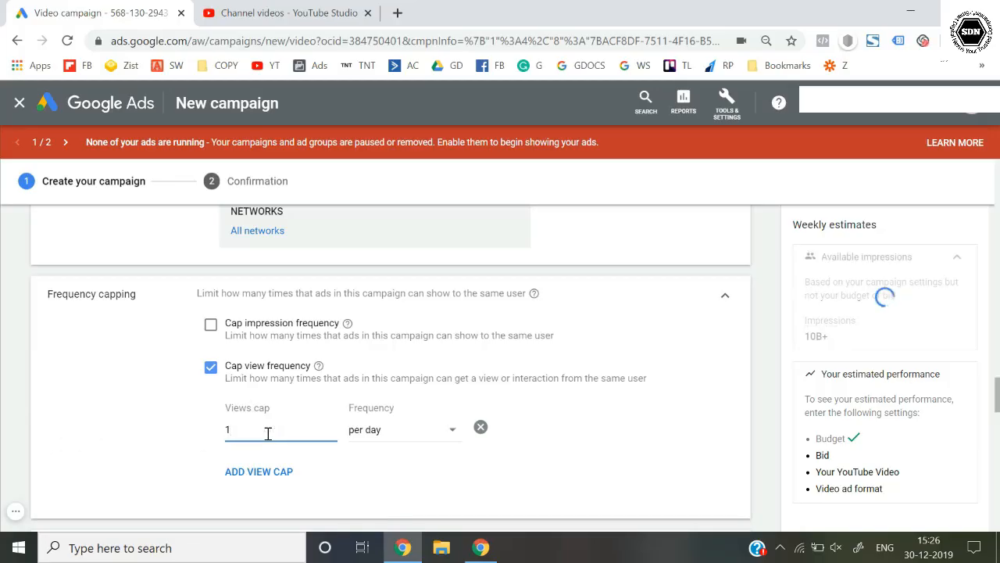
click(380, 433)
key(Escape)
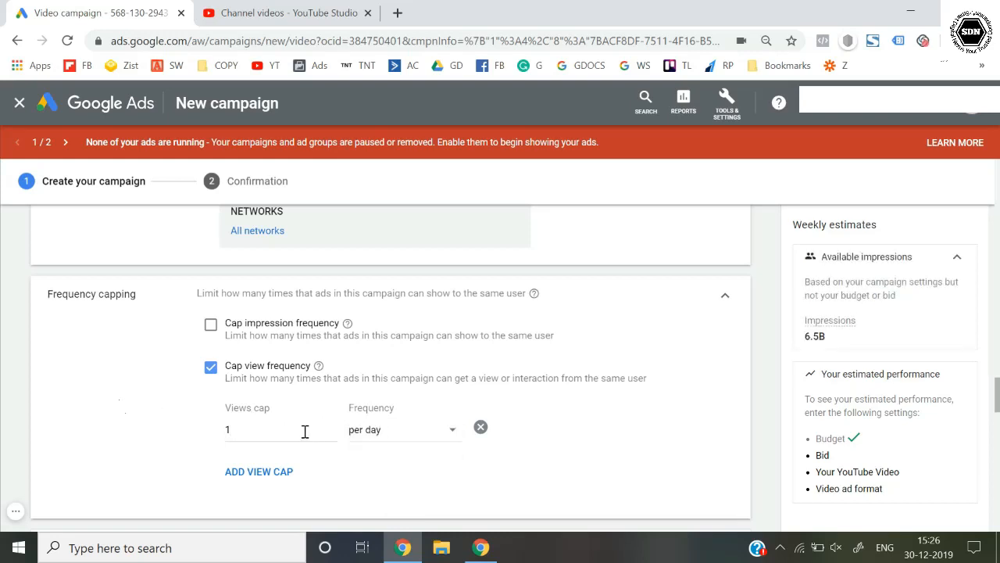
click(384, 434)
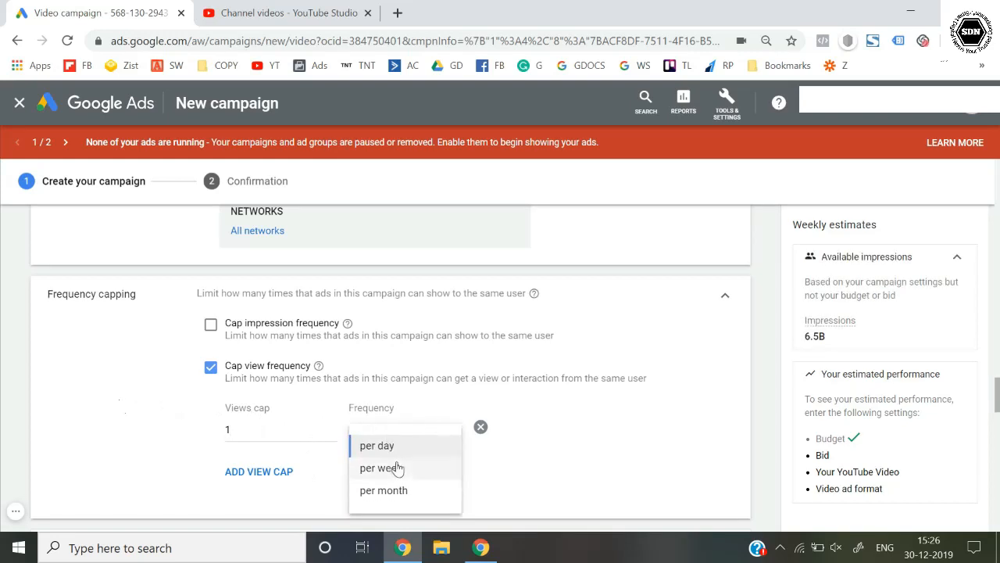
click(400, 451)
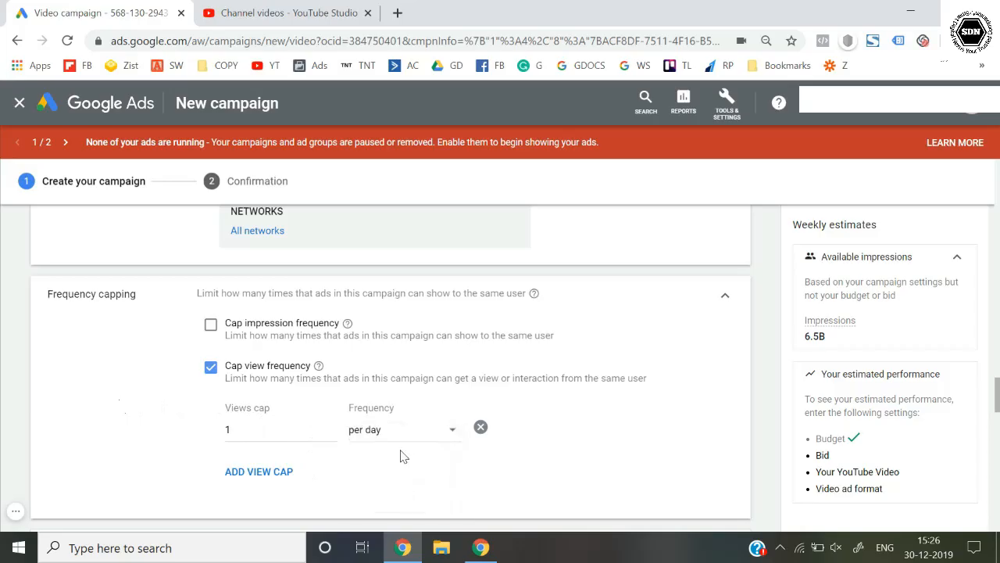
- Try the per week and per month frequencies for the view cap and return it to per day
click(389, 433)
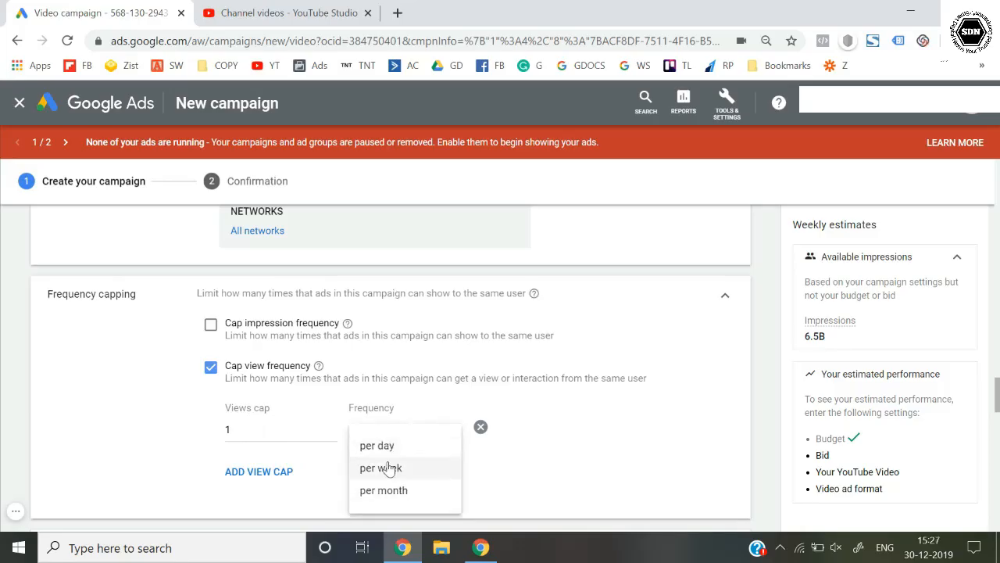
click(388, 467)
click(411, 430)
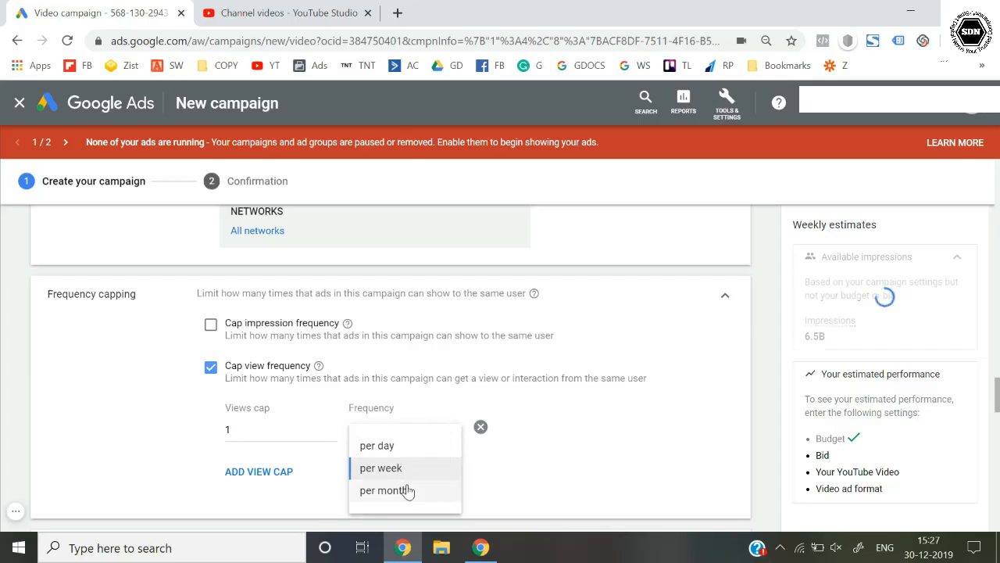
click(407, 489)
click(416, 431)
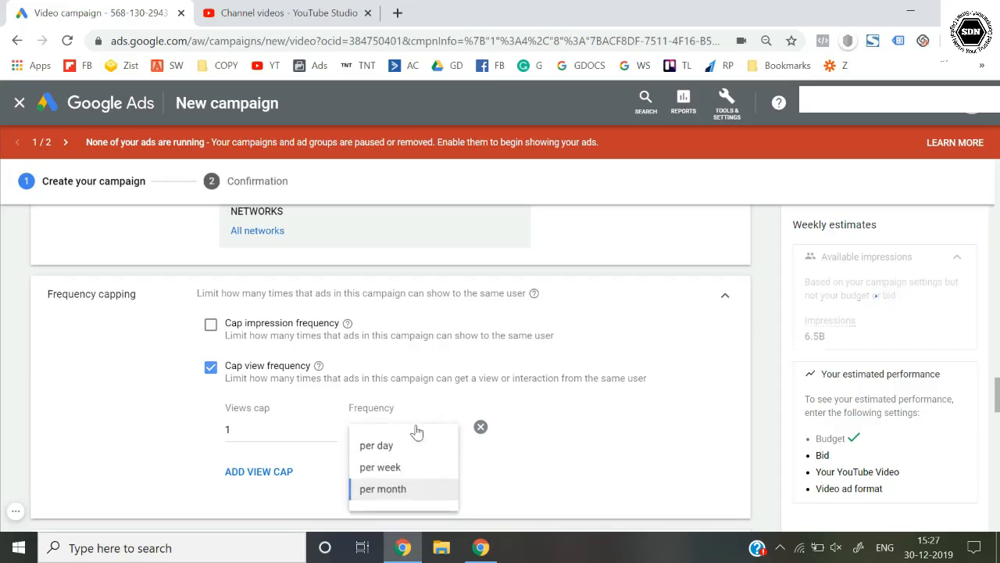
click(397, 450)
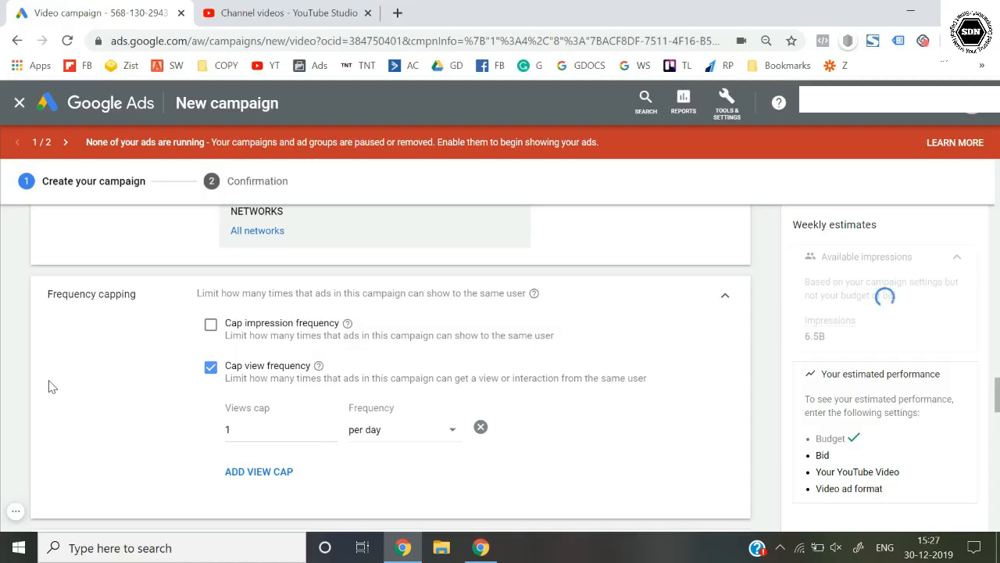
- Set the daily views cap to 4
double_click(301, 429)
text(4)
click(2, 373)
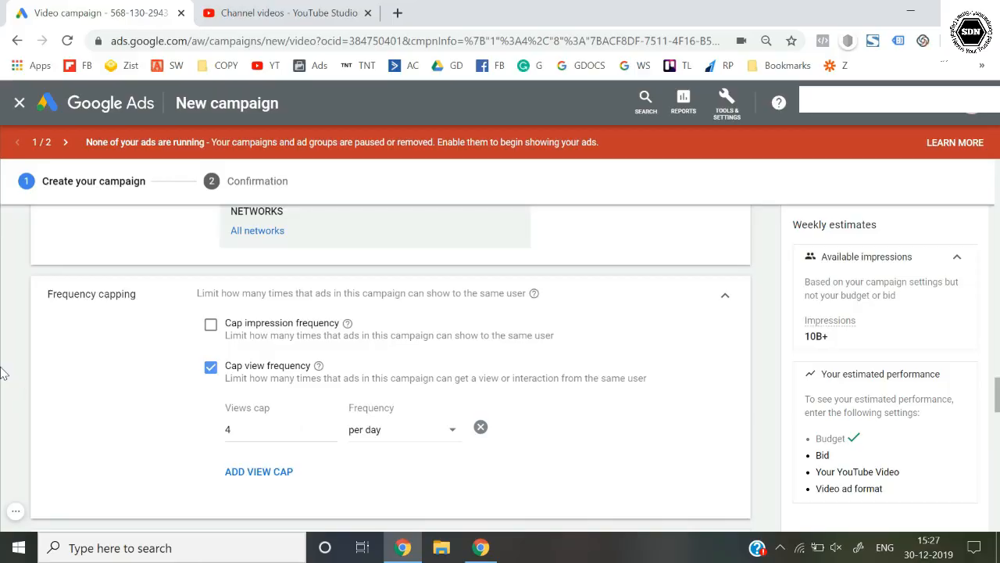
- Expand the ad schedule and review the available day ranges, keeping All days
scroll(2, 374, down, 1)
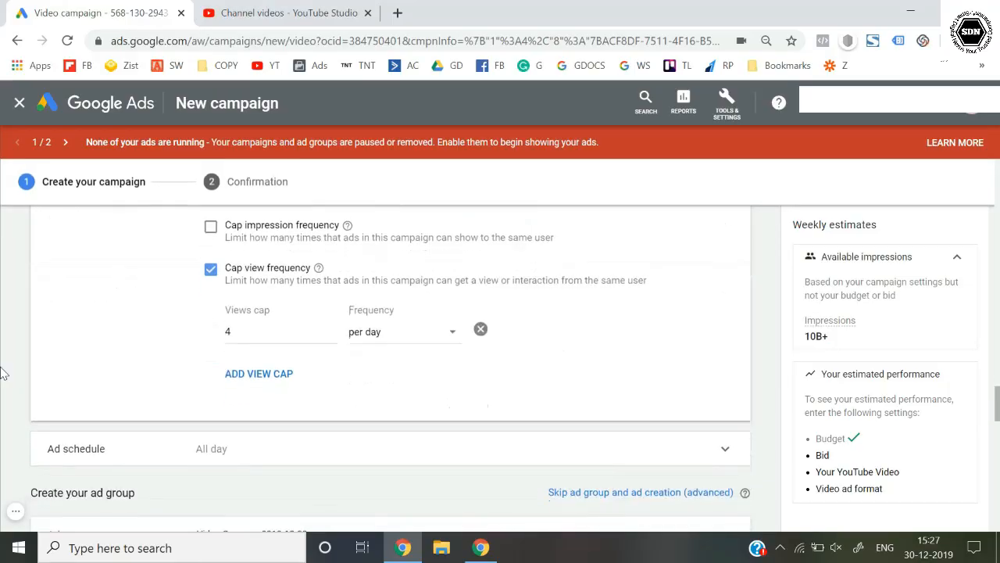
scroll(180, 325, down, 2)
click(192, 309)
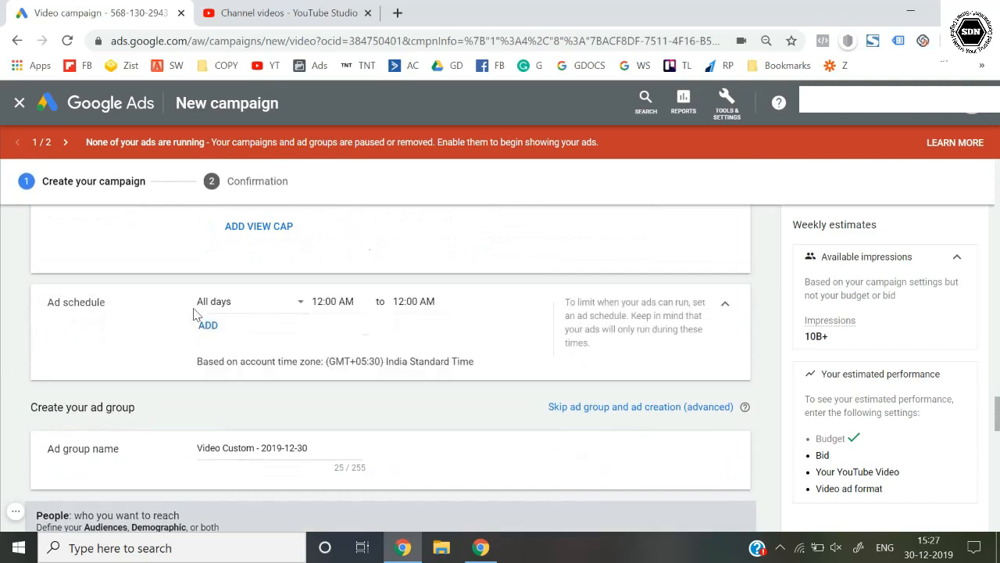
click(247, 297)
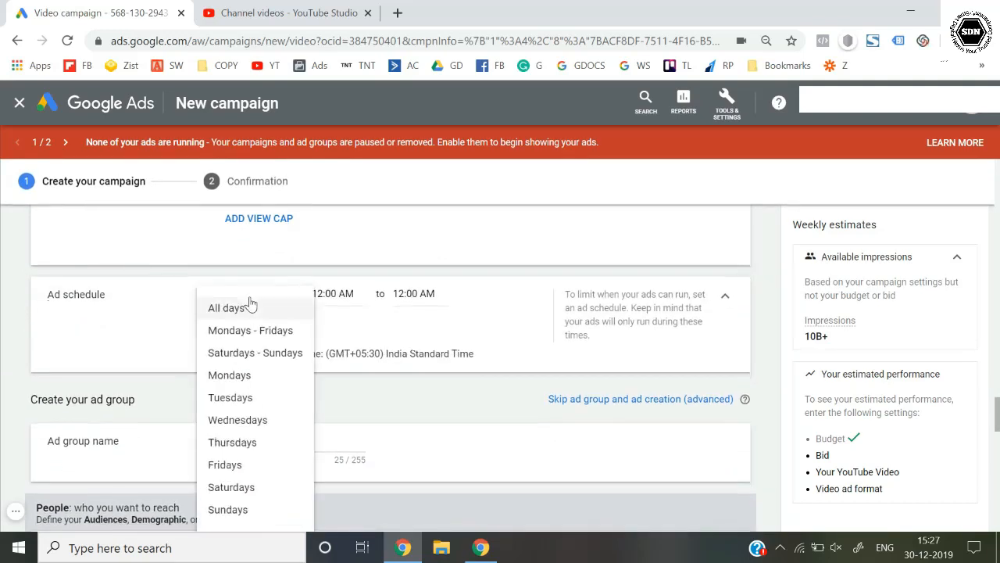
click(4, 295)
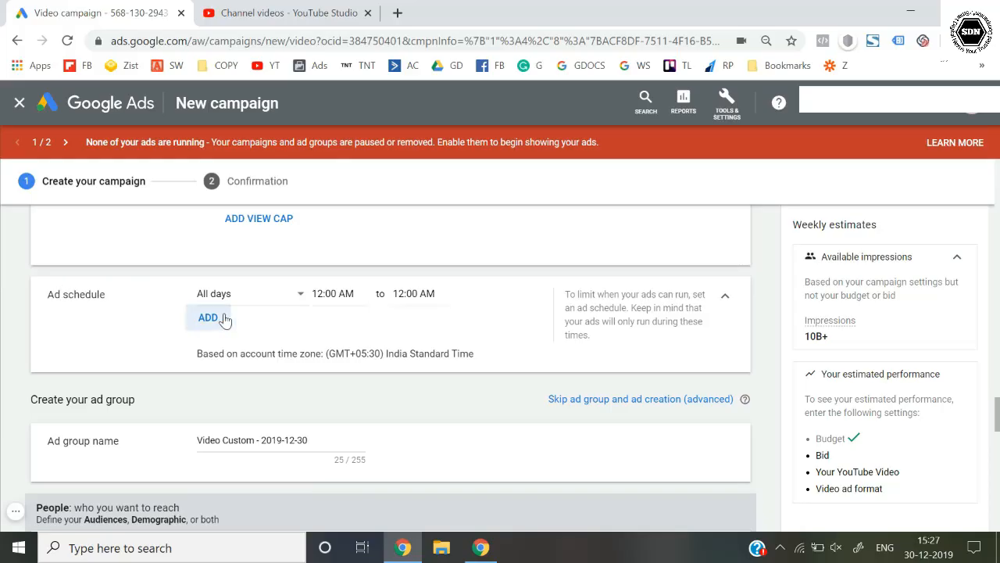
click(254, 306)
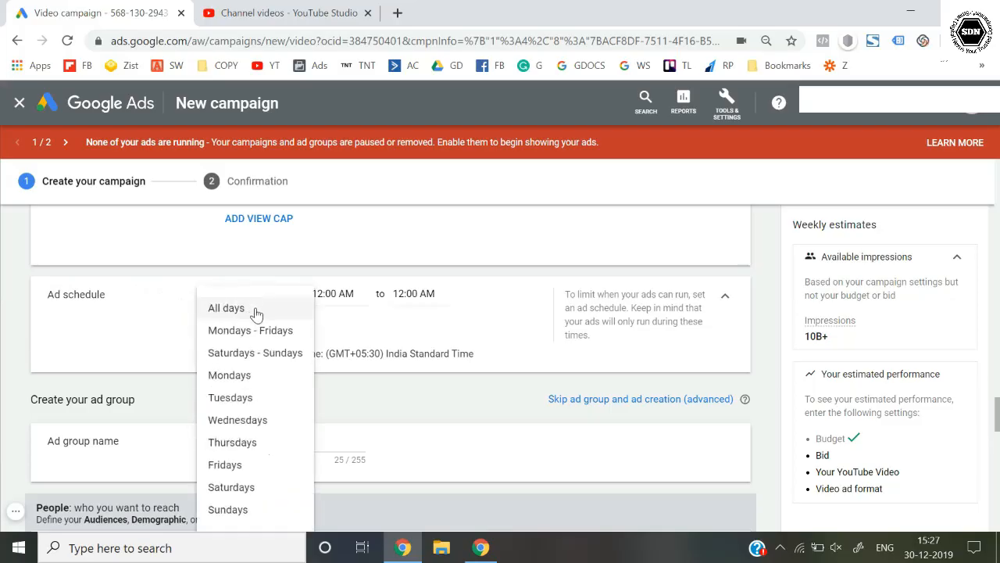
click(257, 309)
click(268, 301)
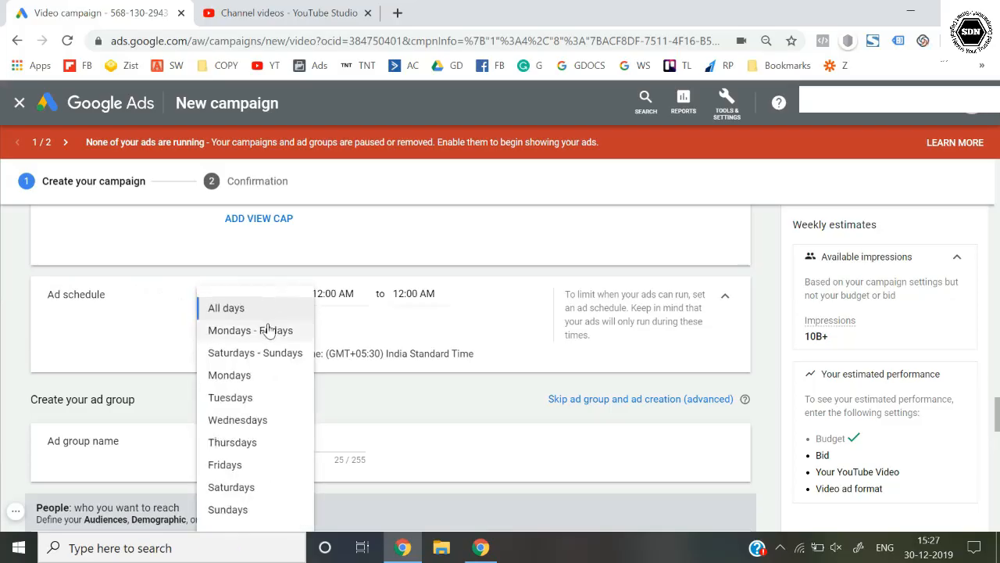
click(134, 323)
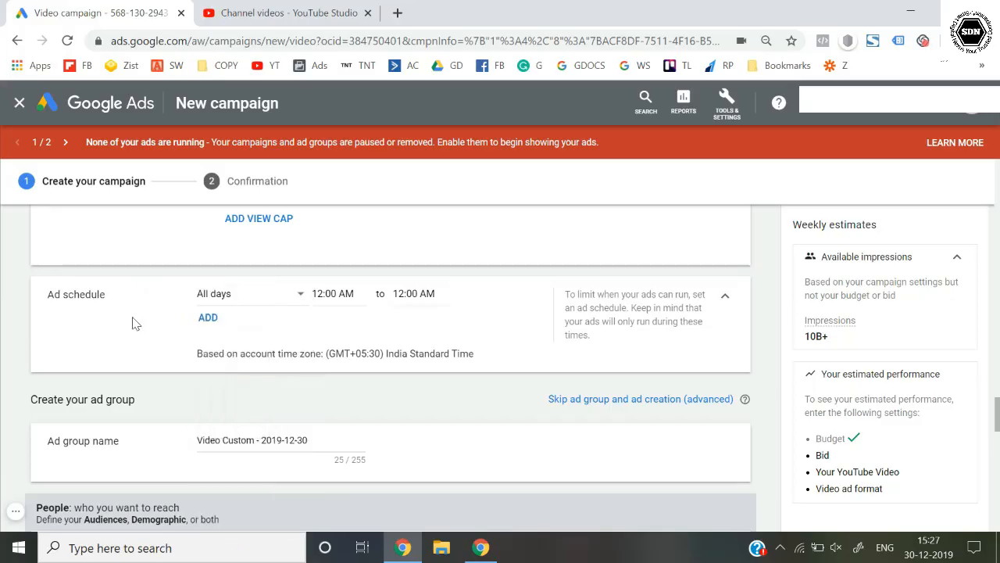
- Try a Mondays - Fridays ad schedule starting at 1:15 AM, look at the end times, and remove the schedule
click(277, 310)
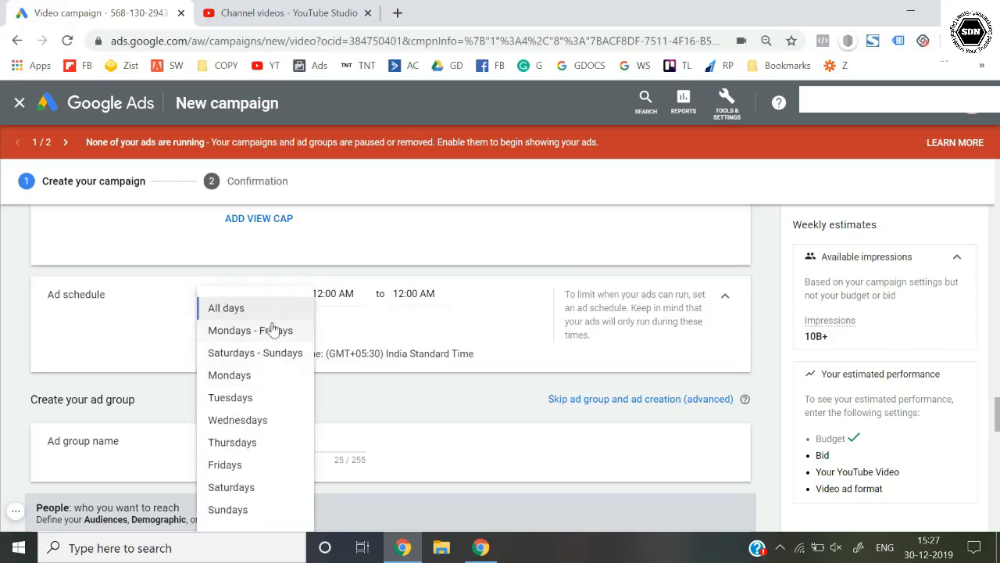
click(263, 330)
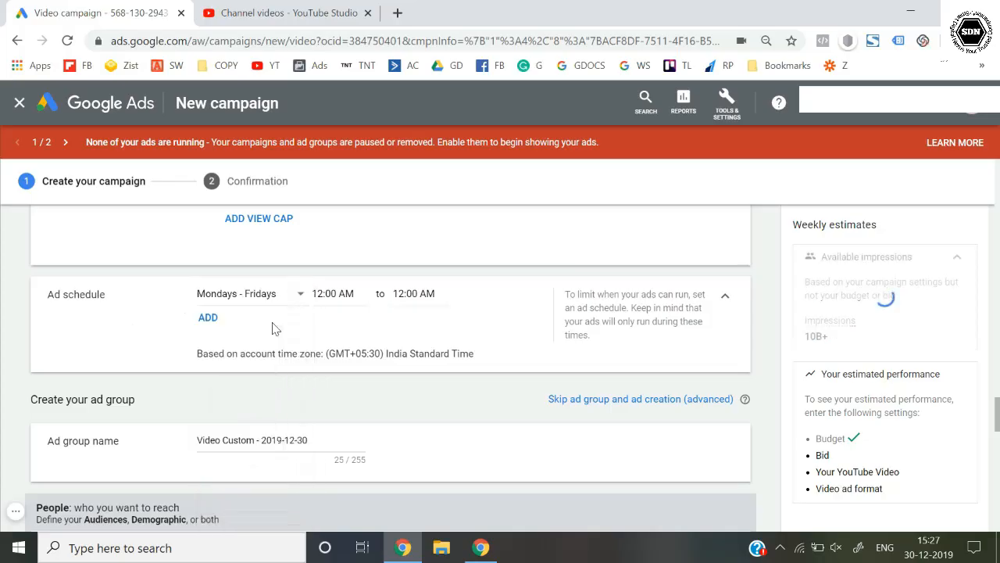
click(327, 296)
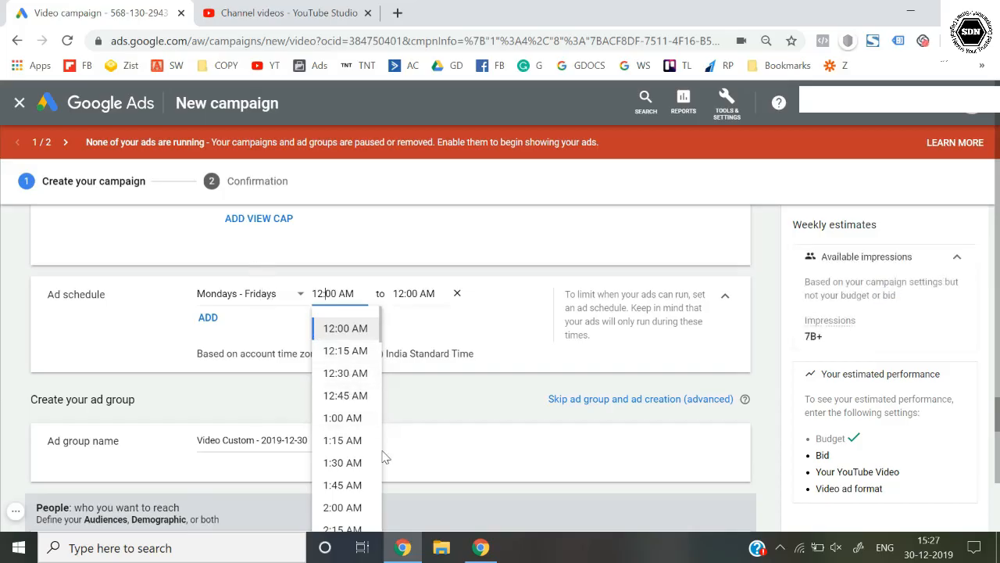
scroll(353, 467, down, 1)
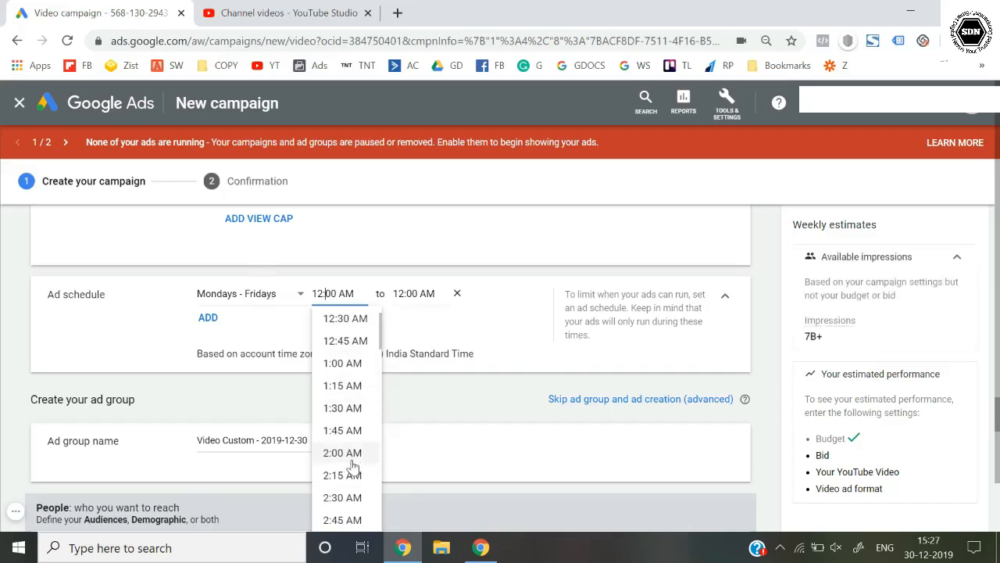
click(351, 385)
double_click(429, 296)
click(430, 295)
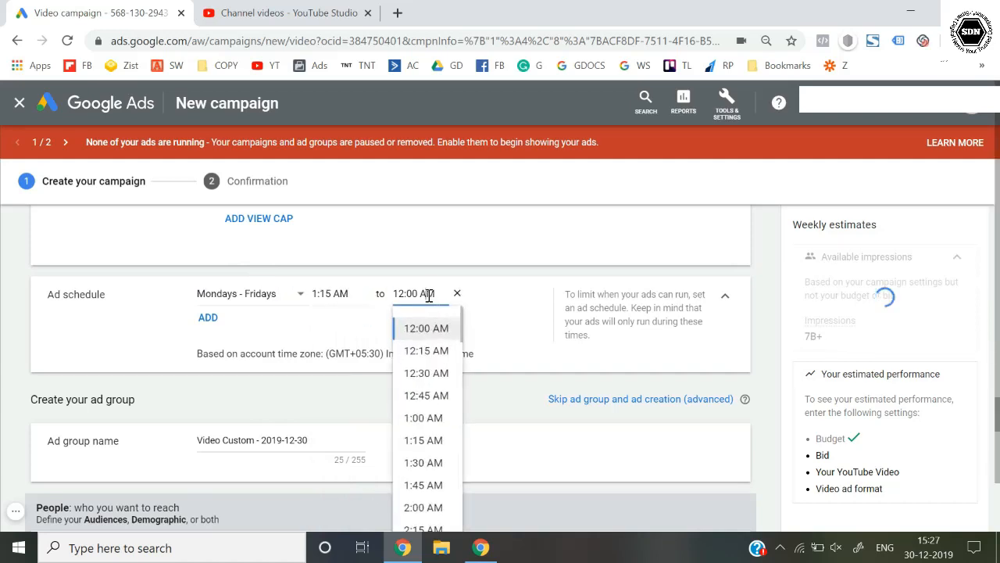
click(455, 300)
click(456, 295)
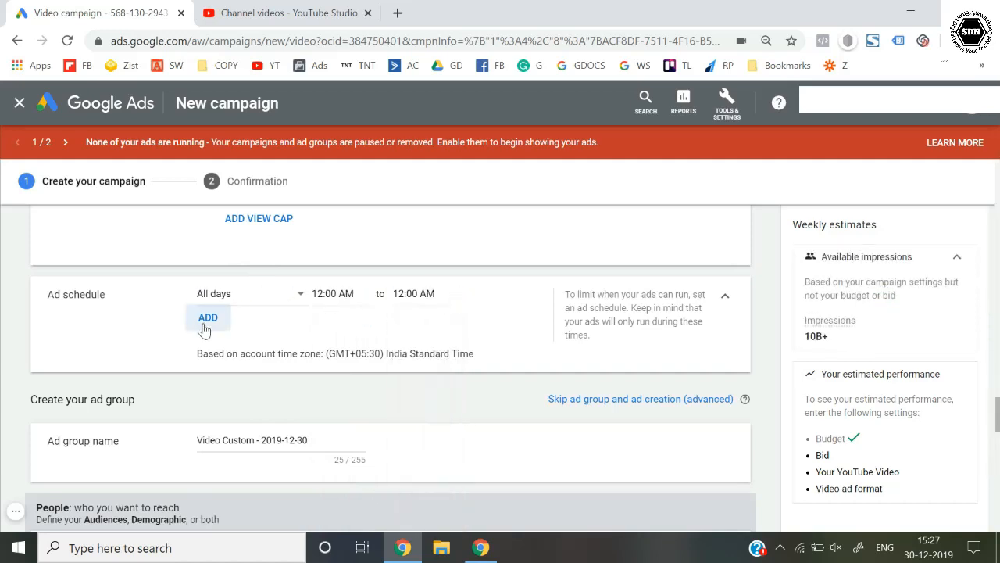
- Try adding a second ad schedule row, remove the extra row, and check the day options without changing them
click(207, 317)
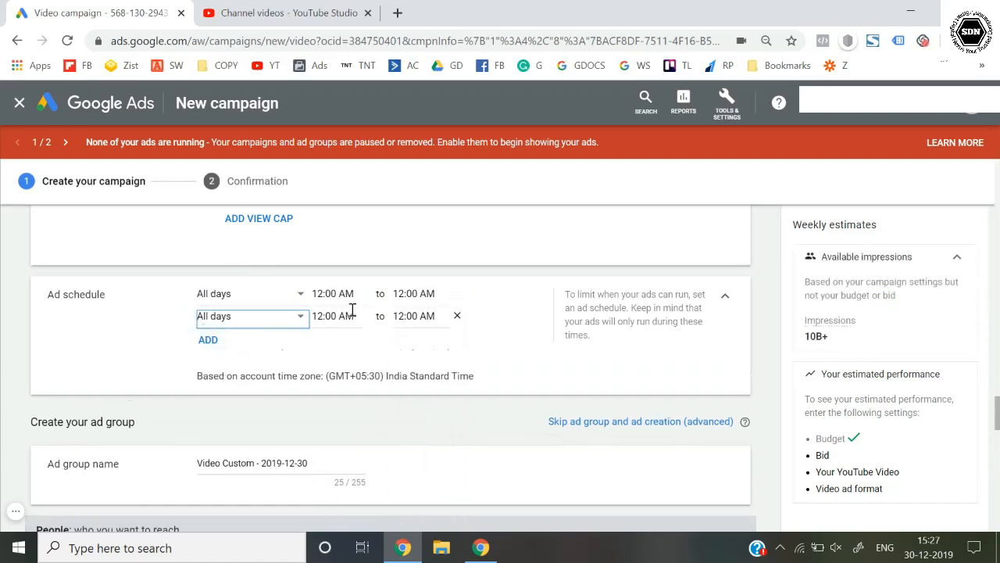
click(457, 294)
click(254, 303)
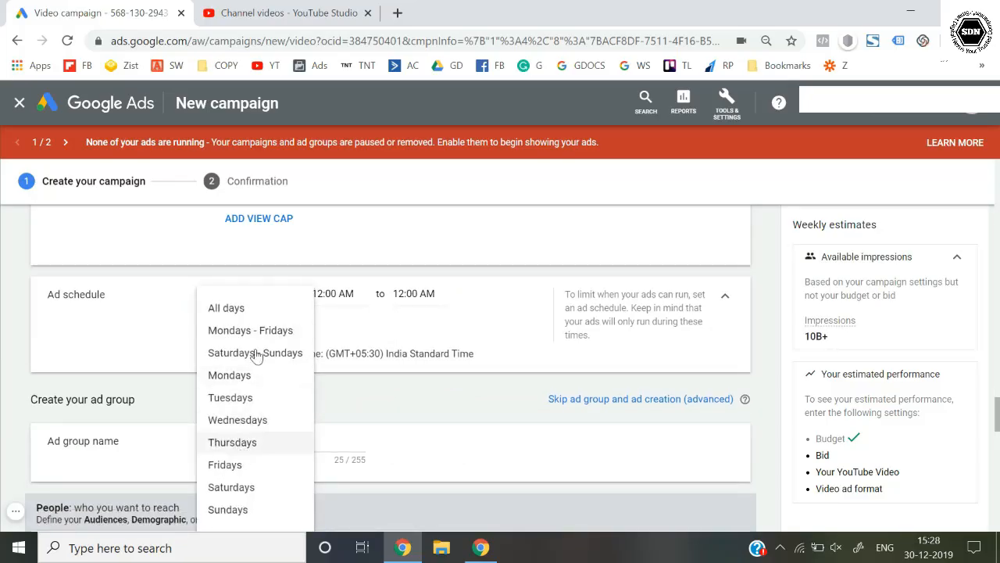
click(116, 329)
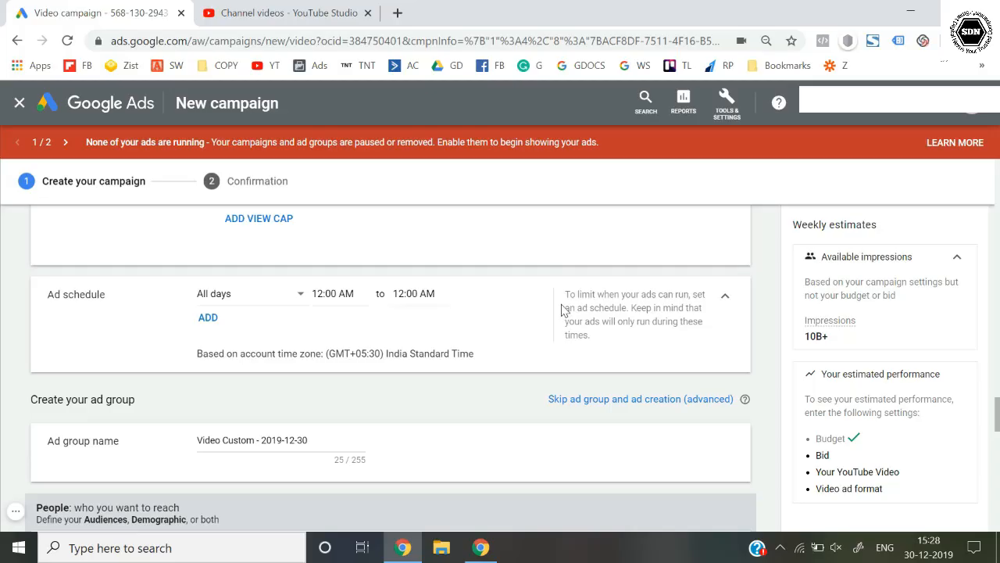
- Name the ad group Bodybuilding
scroll(562, 310, down, 1)
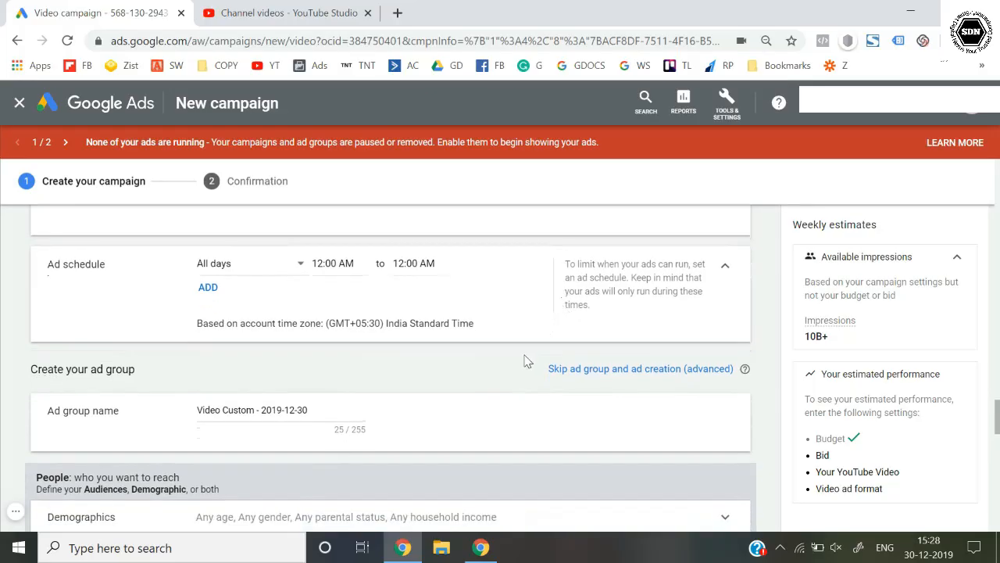
triple_click(319, 410)
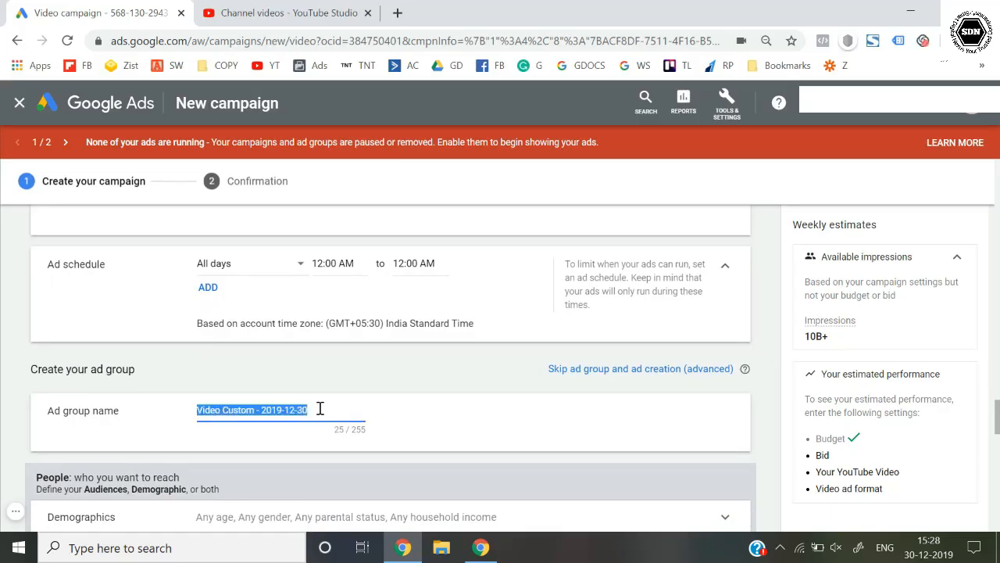
text(Bodybuilding)
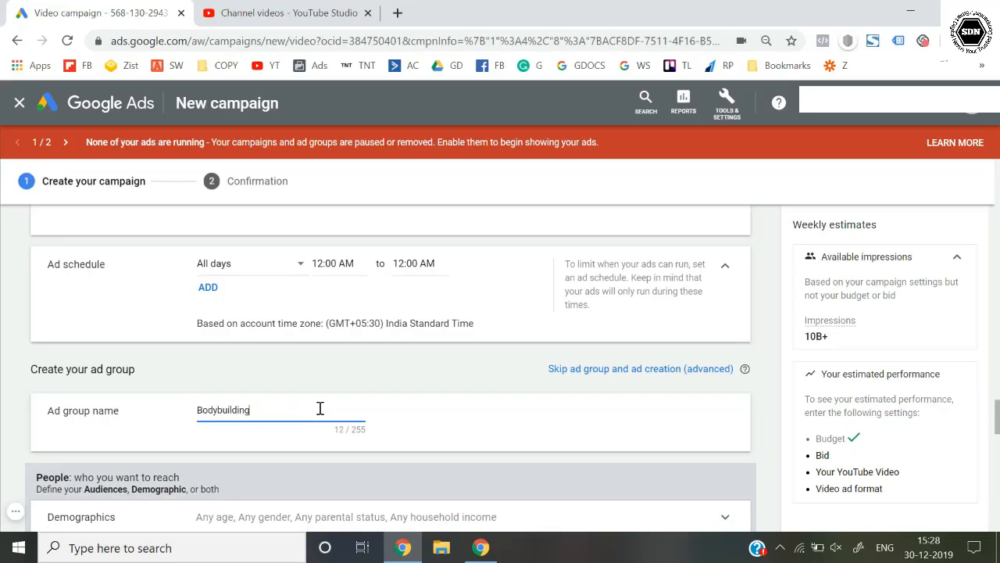
drag(75, 377, 1, 363)
click(0, 363)
- Exclude Female from the ad group's demographic targeting, keeping Male and Unknown gender selected, and collapse the demographics settings
scroll(1, 363, down, 2)
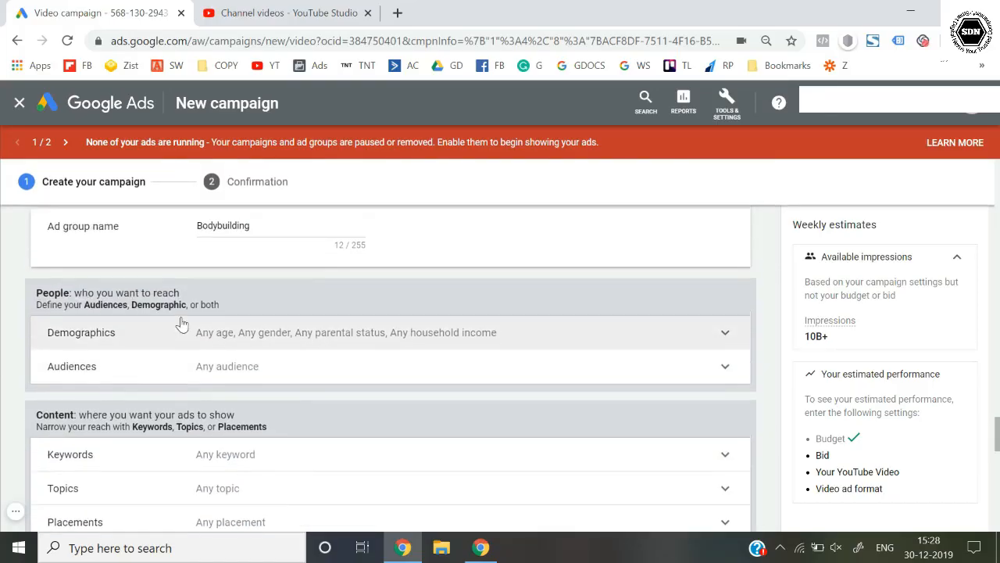
click(184, 333)
scroll(208, 413, down, 1)
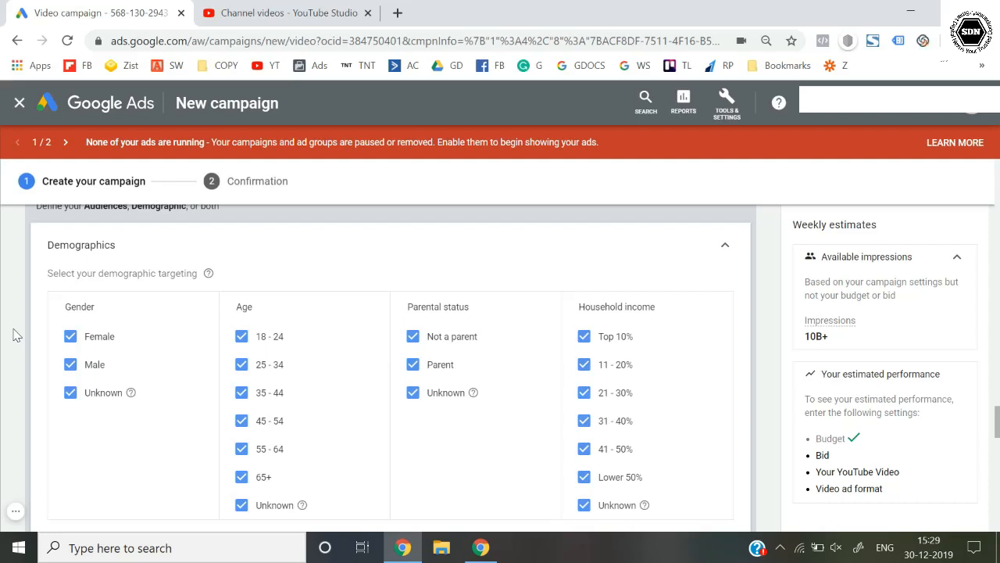
click(96, 343)
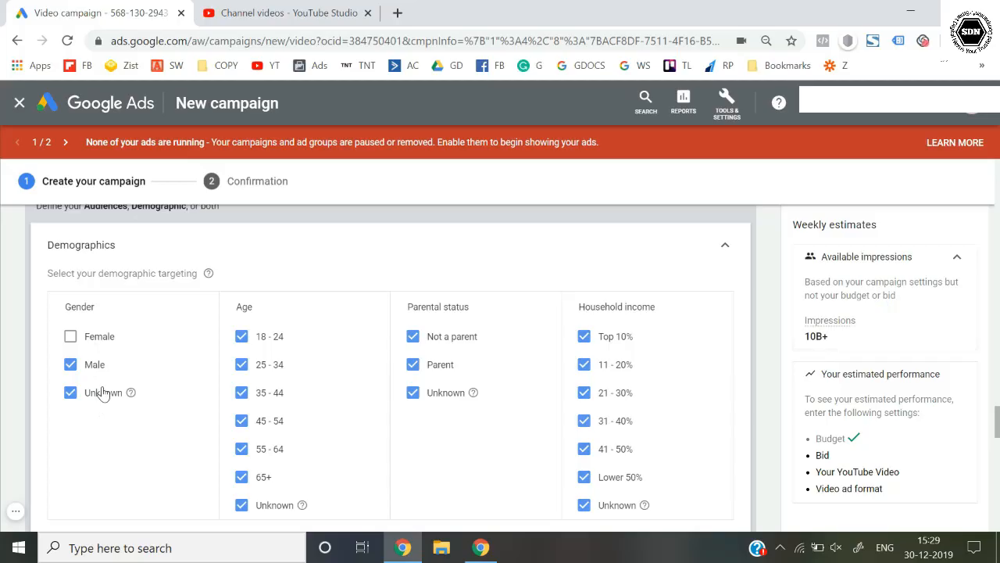
click(102, 393)
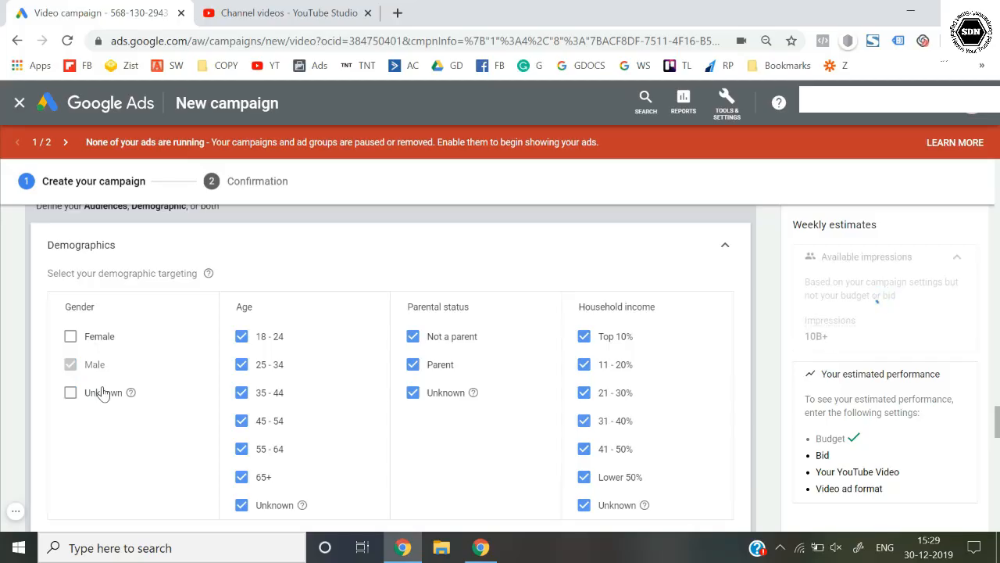
click(71, 336)
click(70, 336)
click(71, 393)
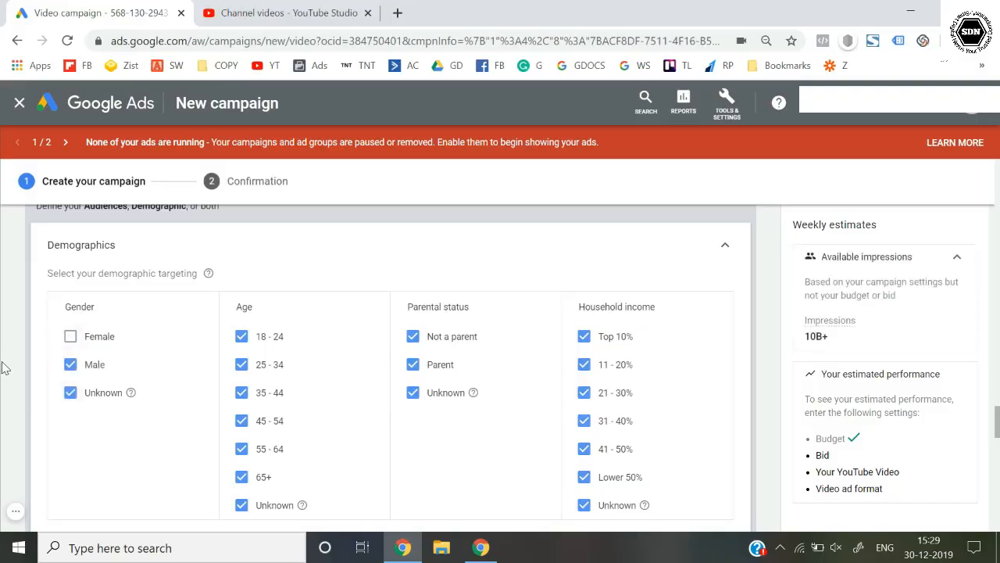
click(249, 243)
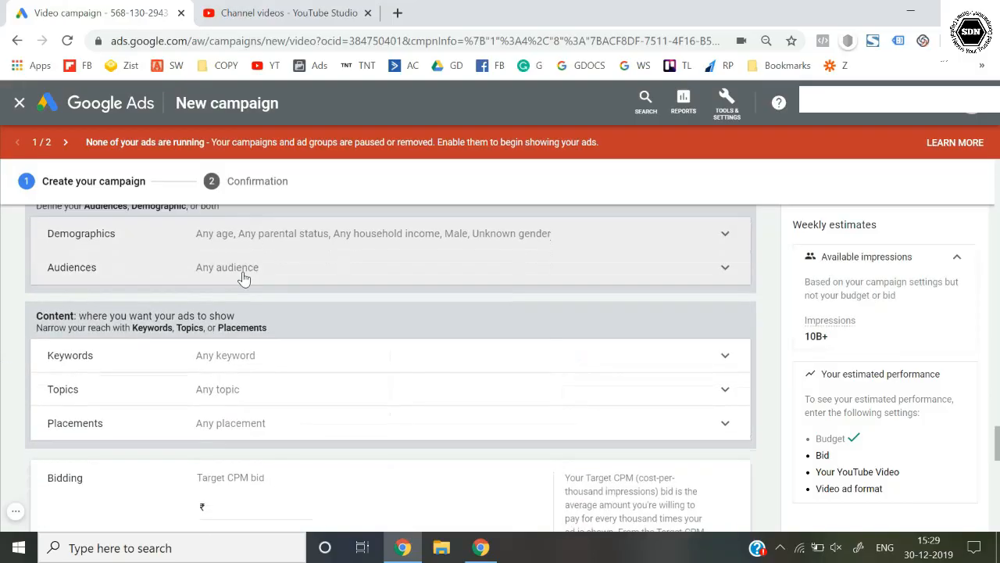
- Browse the audience targeting categories, including the detailed demographics under Who they are, and close the section without selecting any audience
click(243, 277)
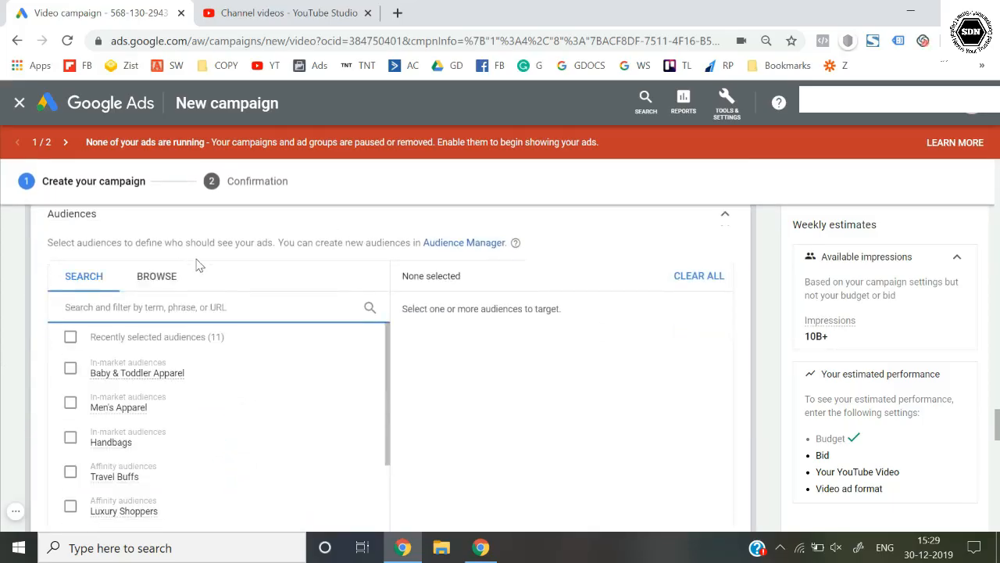
click(174, 287)
scroll(4, 324, down, 3)
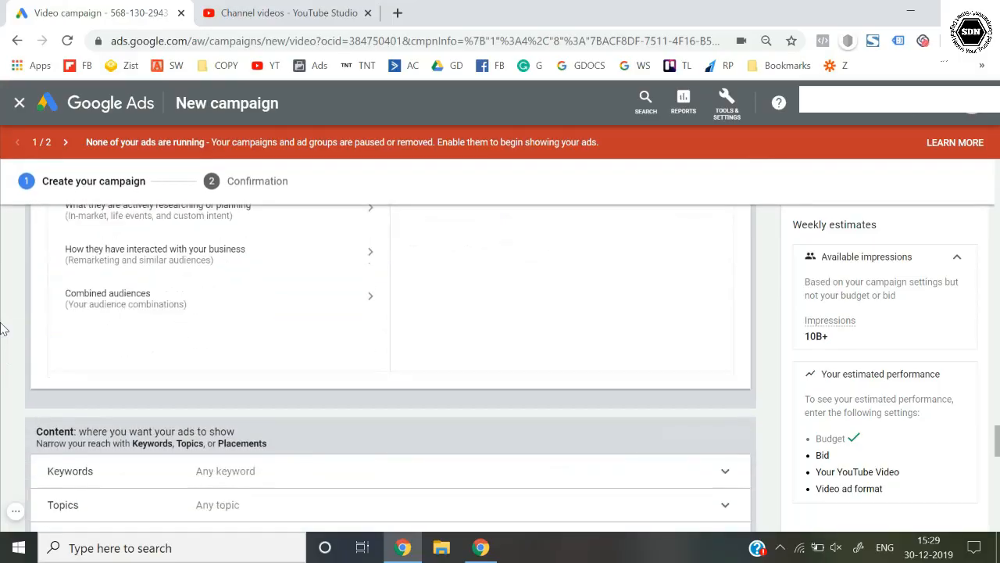
scroll(3, 329, up, 2)
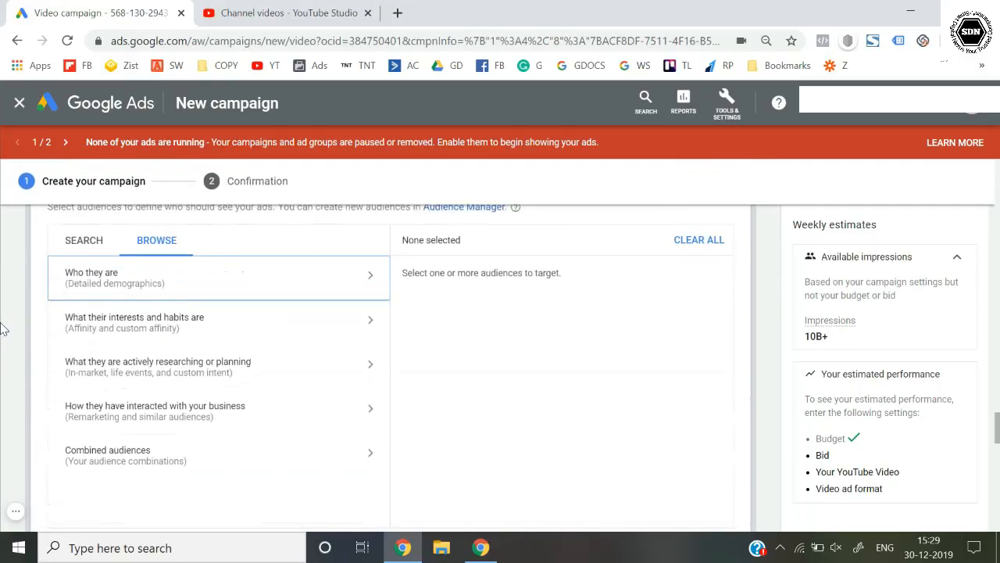
click(174, 289)
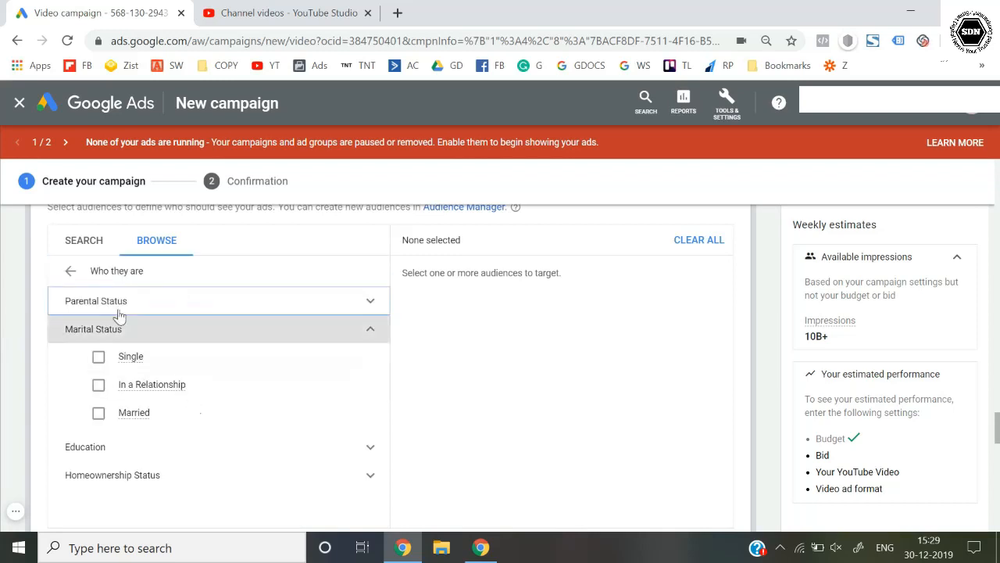
click(71, 272)
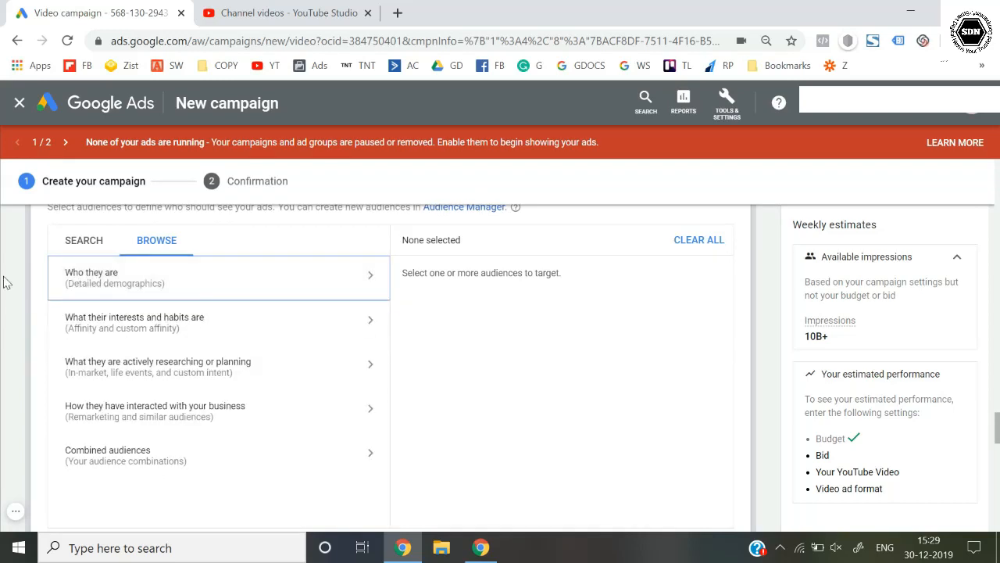
scroll(5, 281, up, 1)
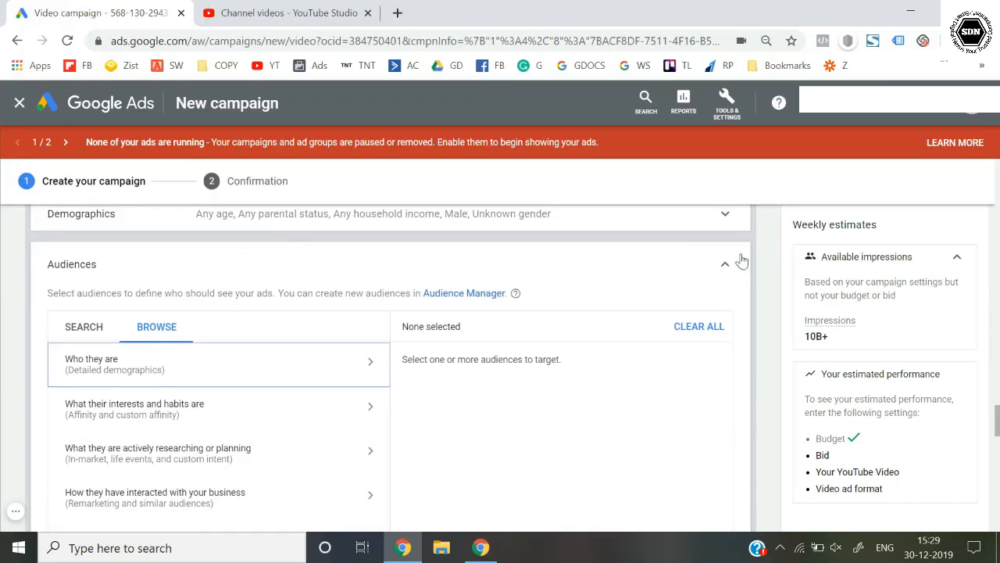
scroll(86, 396, down, 1)
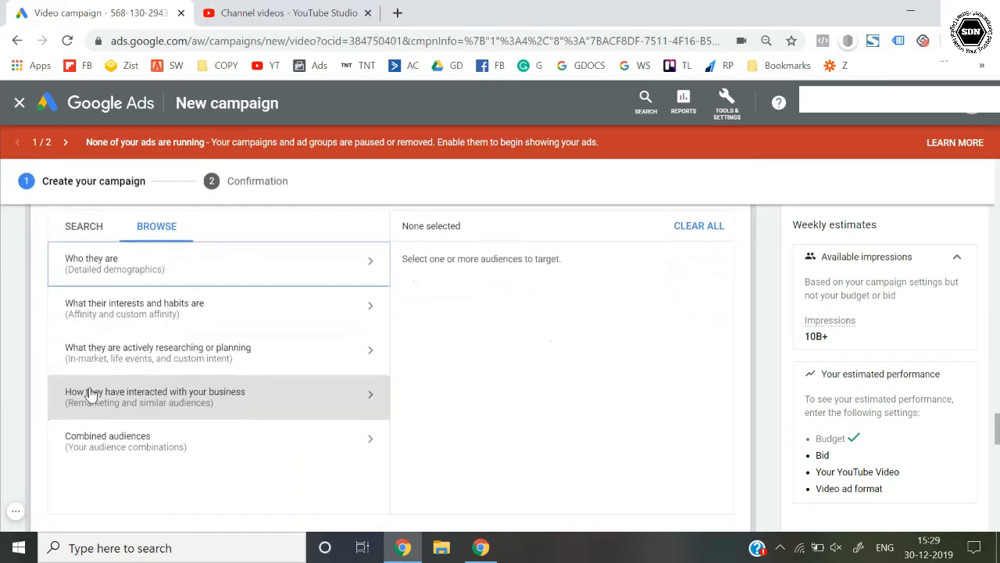
scroll(90, 394, down, 1)
scroll(90, 394, down, 1)
scroll(89, 395, up, 3)
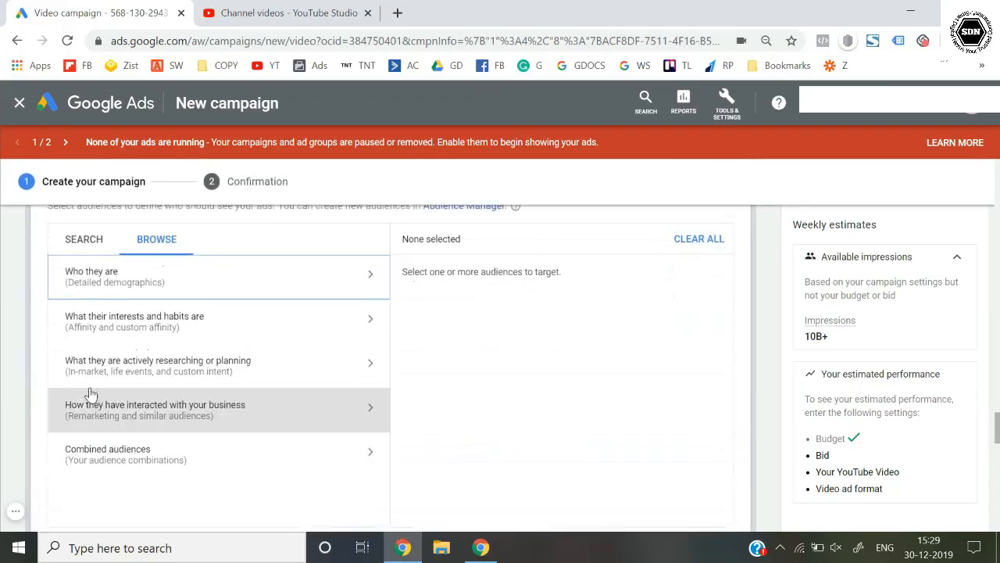
click(714, 243)
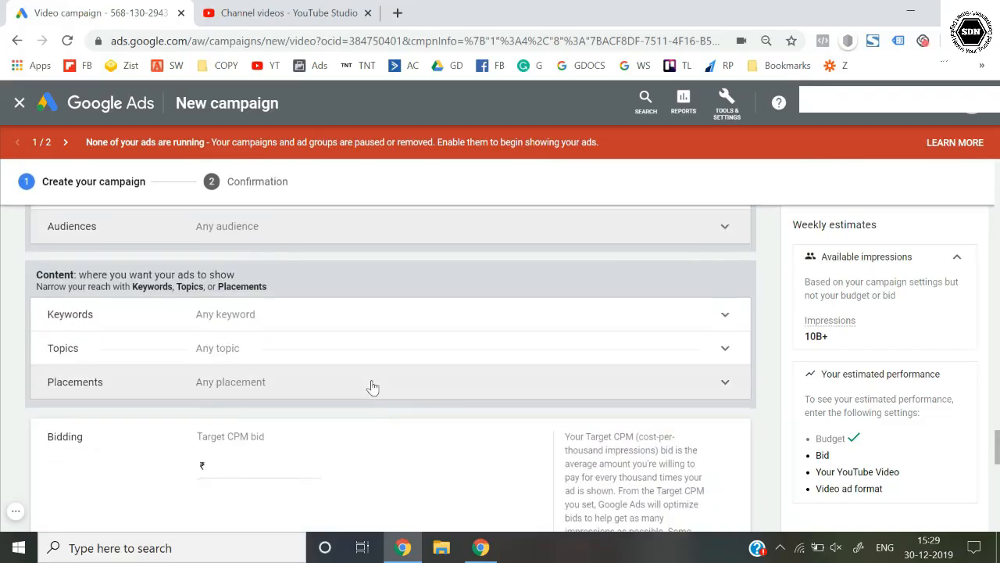
- Open the keyword targeting settings for the ad group
scroll(370, 384, down, 1)
scroll(262, 315, up, 1)
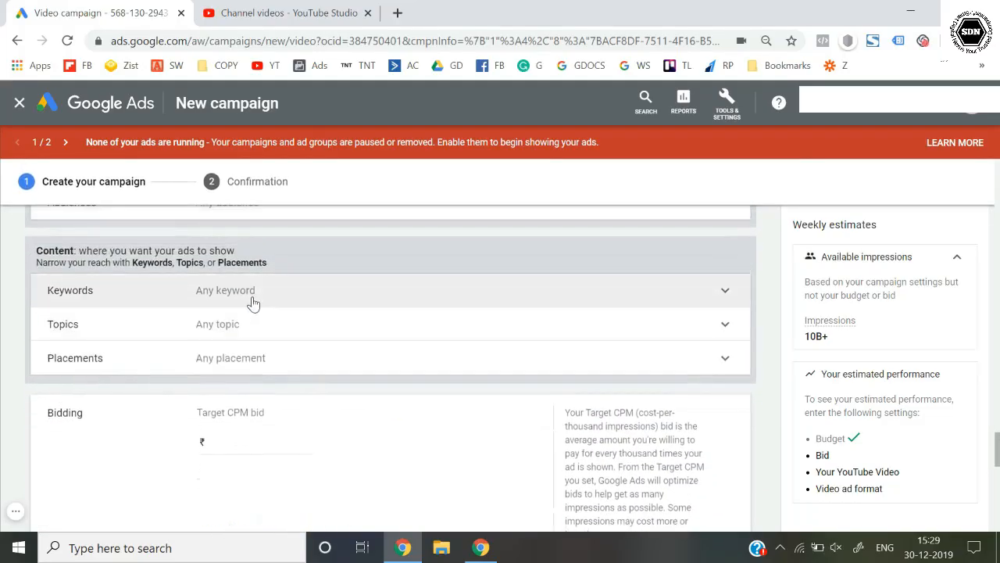
click(229, 291)
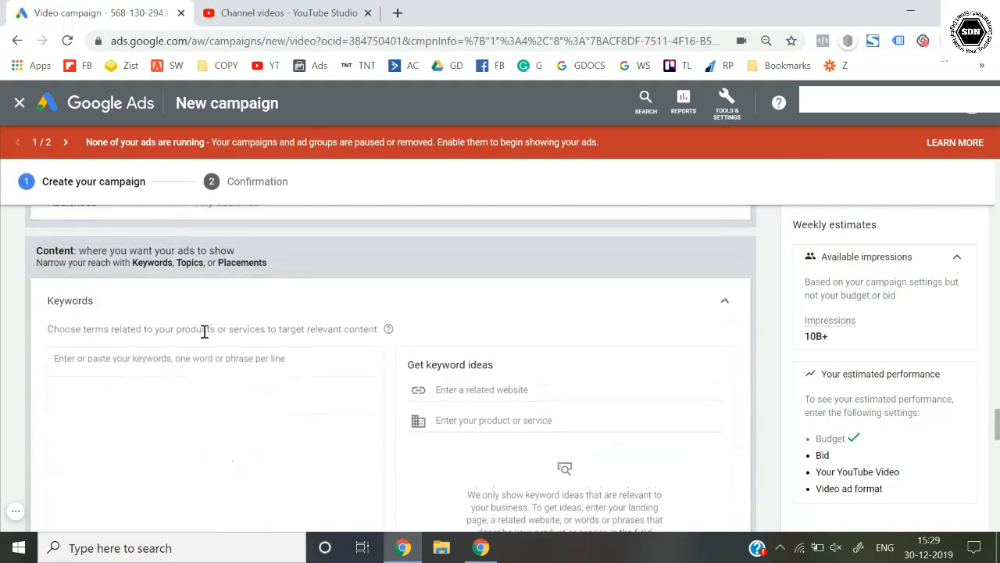
- Try bodybuilding.com as the related website for keyword ideas, start changing its domain ending, and clear the entry
click(496, 391)
text(body)
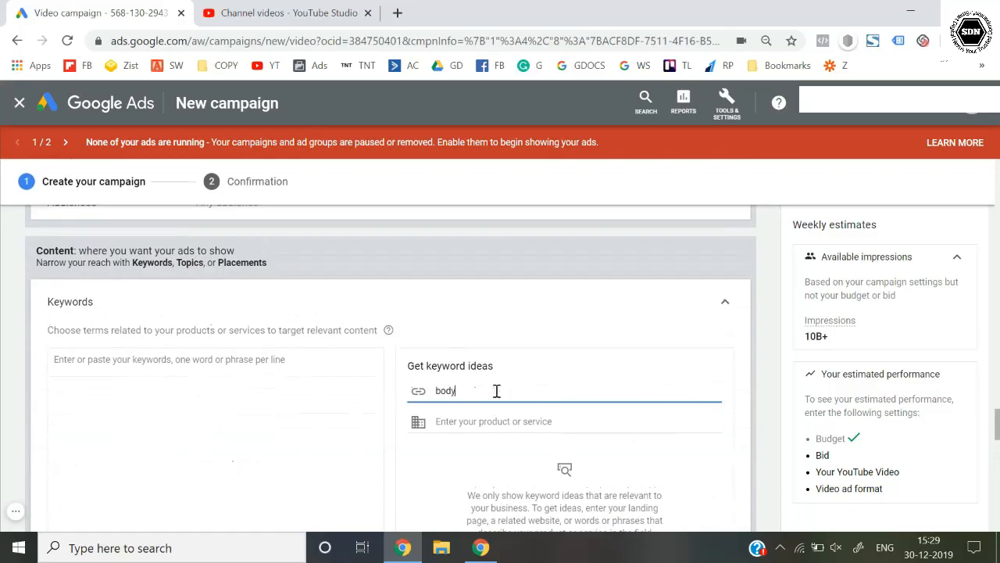
text(building.com)
scroll(496, 390, down, 1)
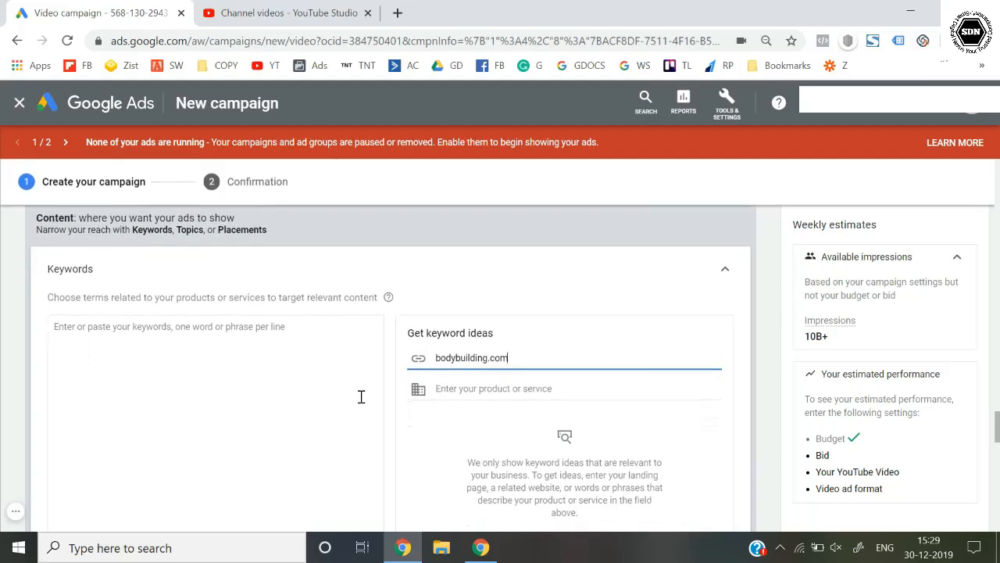
key(BackSpace)
key(BackSpace)
key(BackSpace)
text(in)
key(ctrl+a)
key(BackSpace)
- Add bodybuilding as a targeting keyword and collapse the keyword settings
click(259, 378)
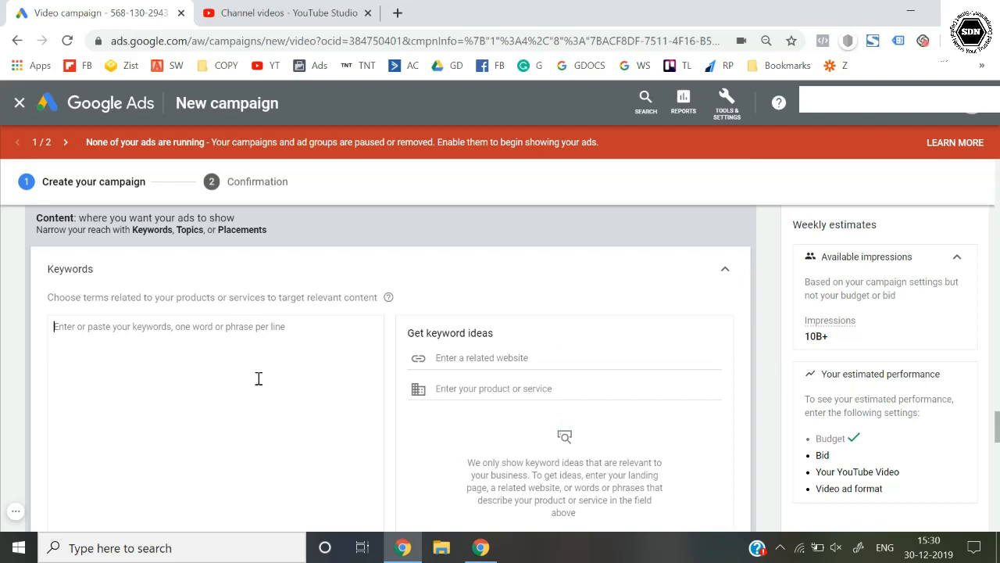
text(bodybuilding)
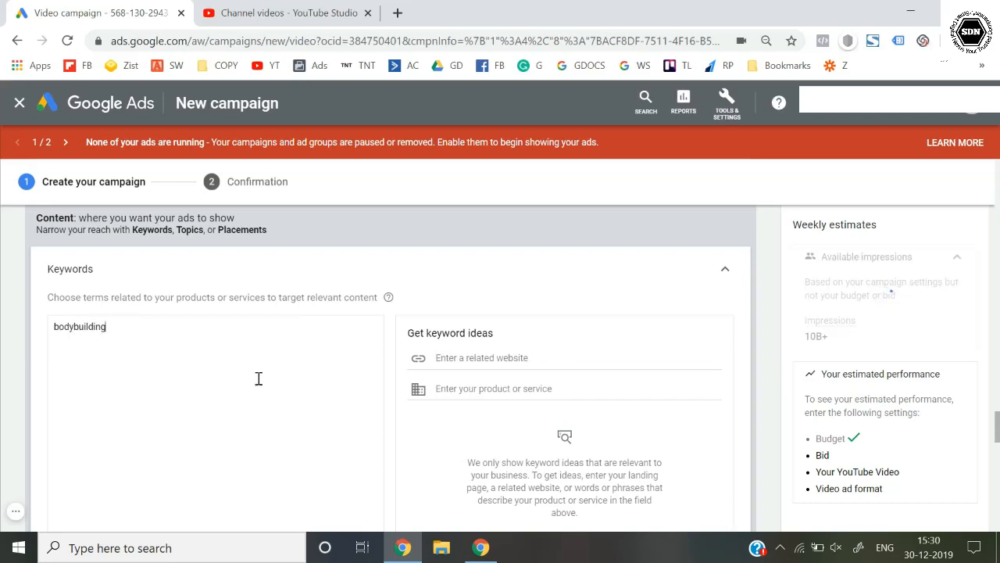
key(Return)
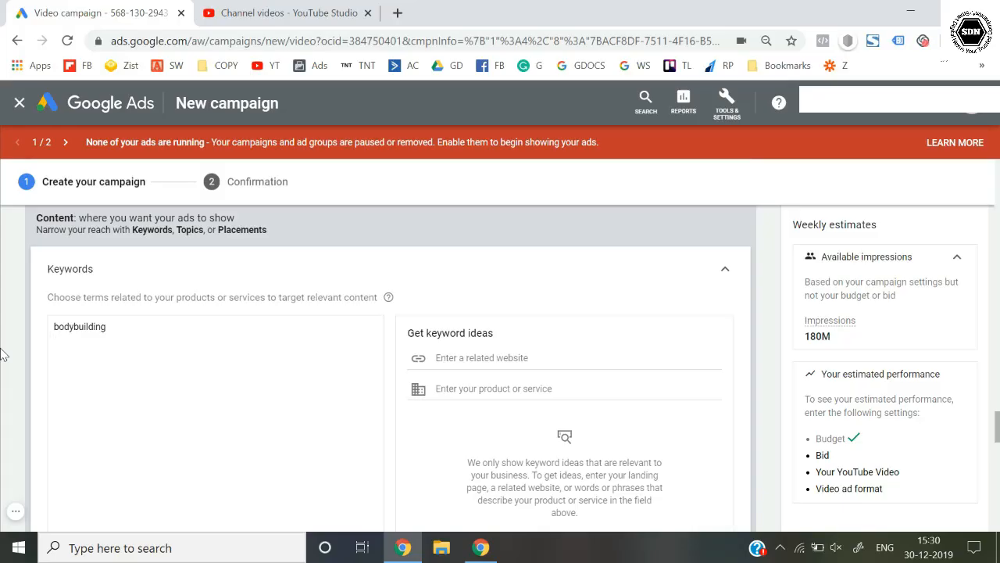
scroll(3, 354, up, 1)
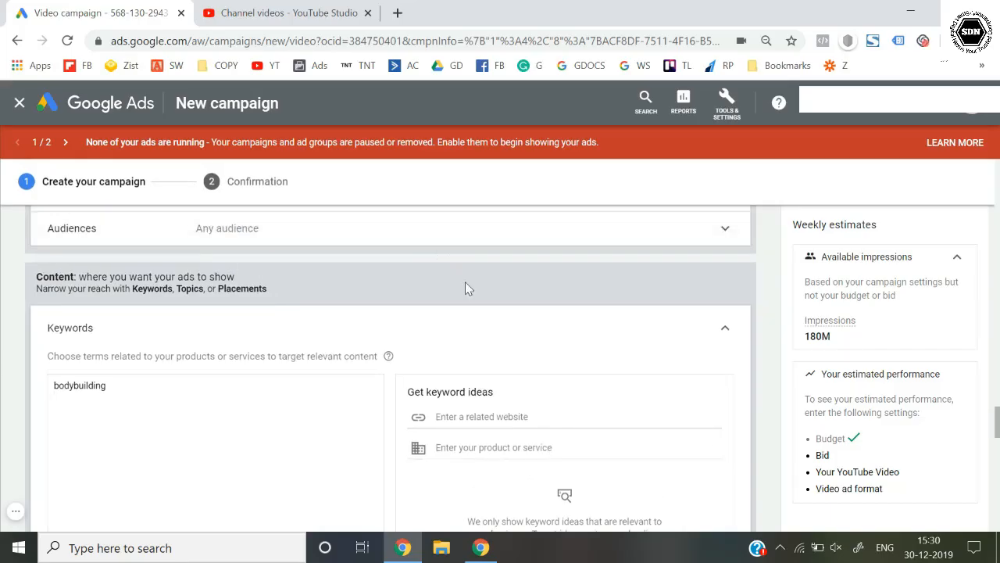
click(730, 341)
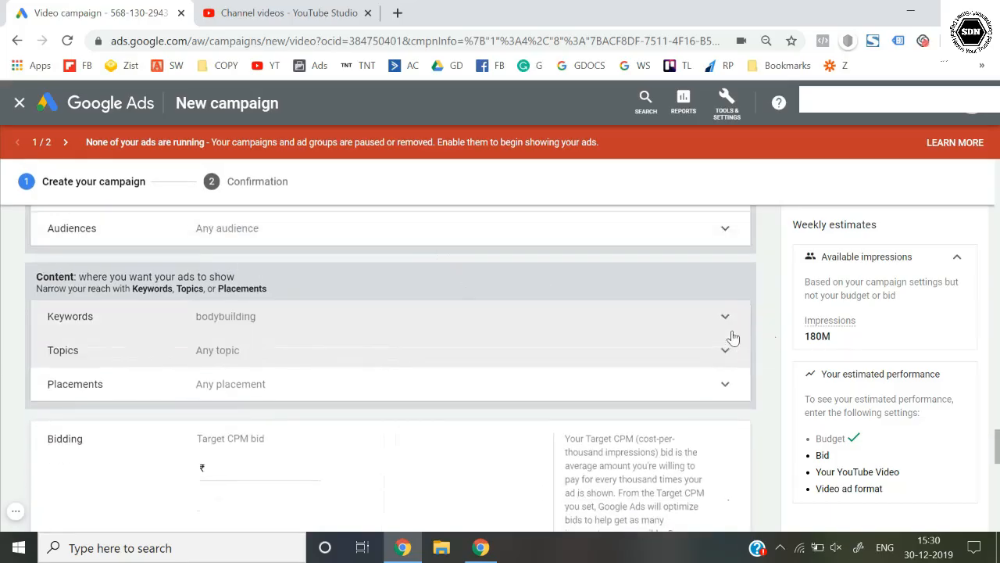
- Reopen the keyword settings, add get big on a new line below bodybuilding, and collapse them again
click(725, 327)
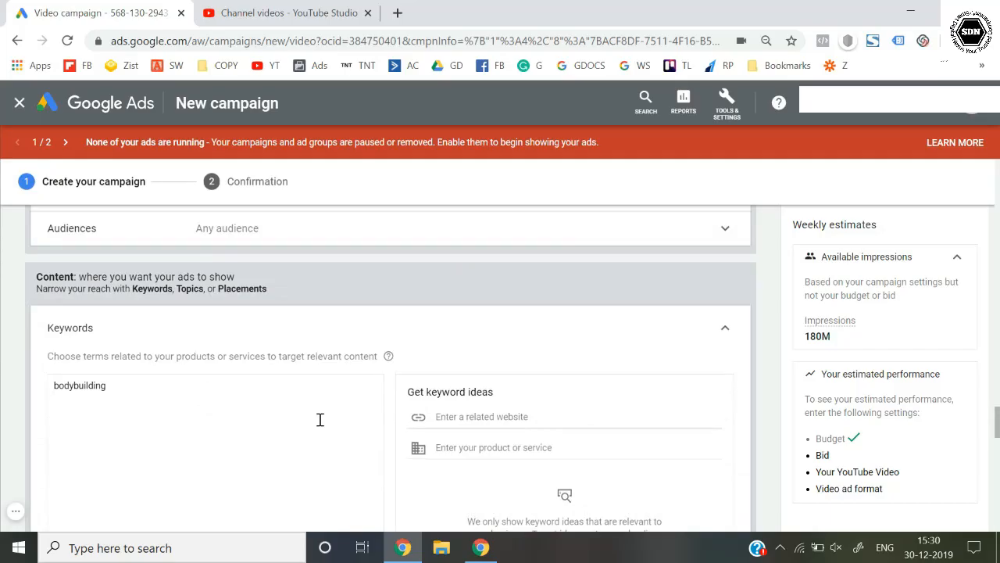
scroll(320, 419, down, 1)
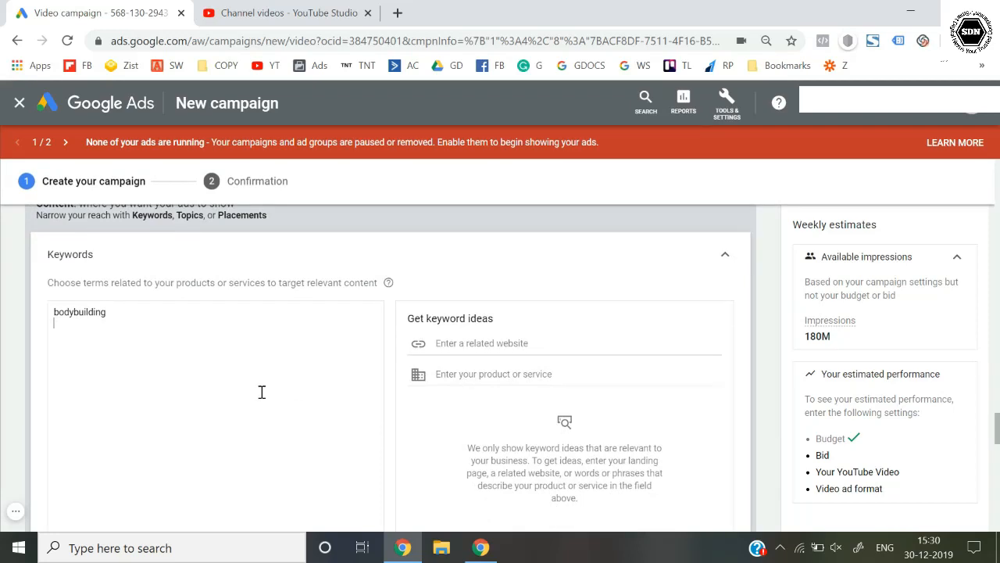
key(Return)
text(get b)
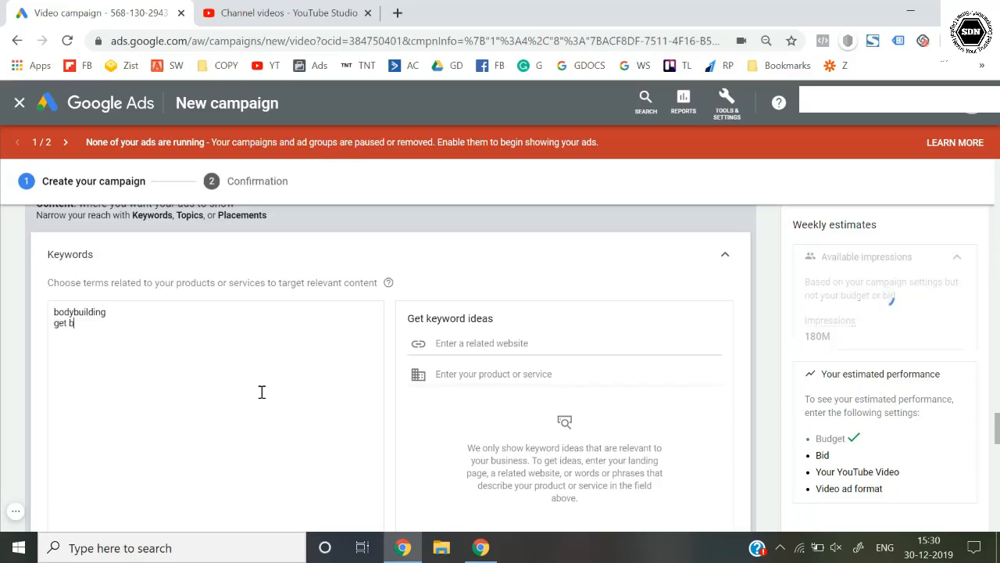
text(ig)
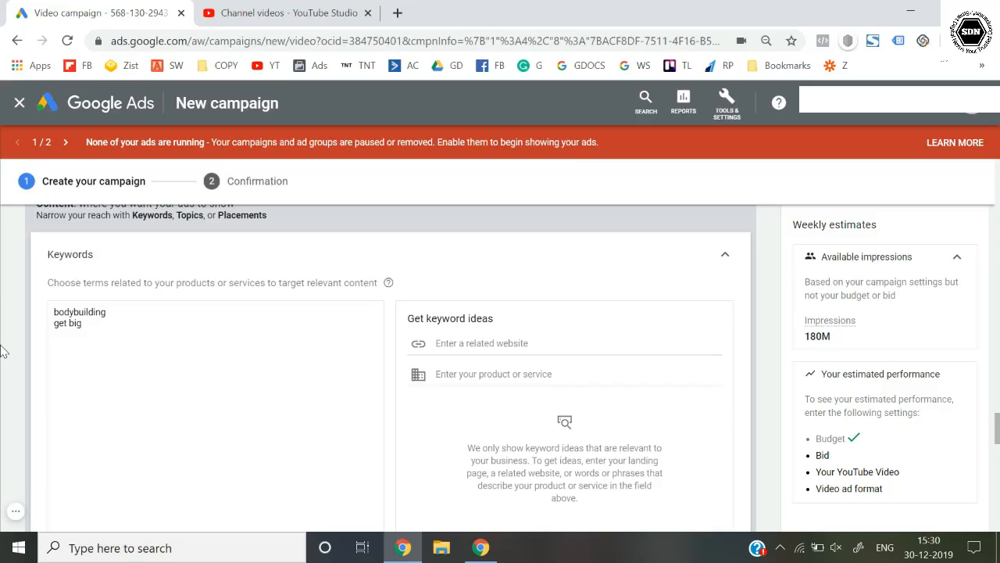
click(527, 245)
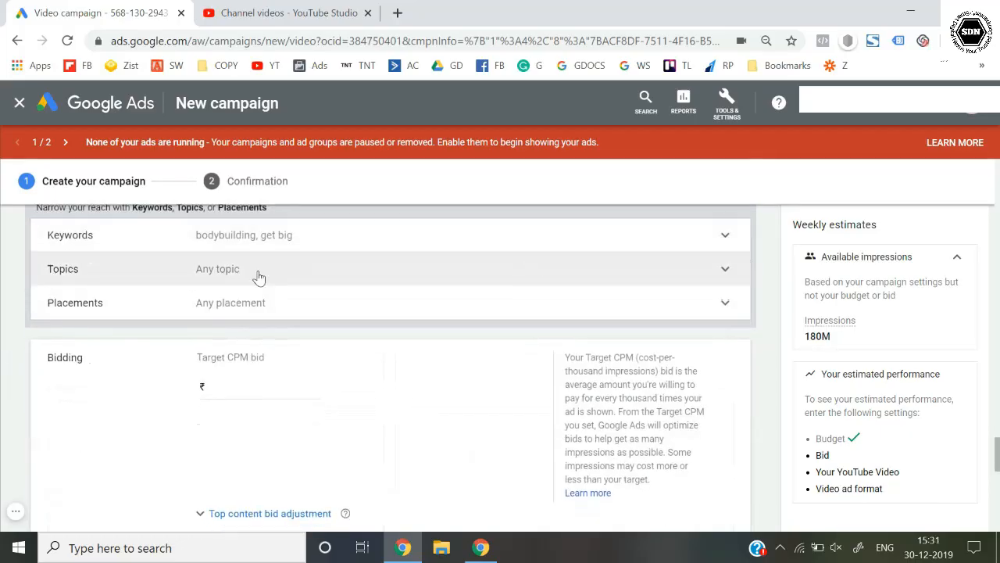
- Look through the topic and placement targeting options, closing both sections without selecting anything
click(258, 279)
scroll(156, 409, down, 2)
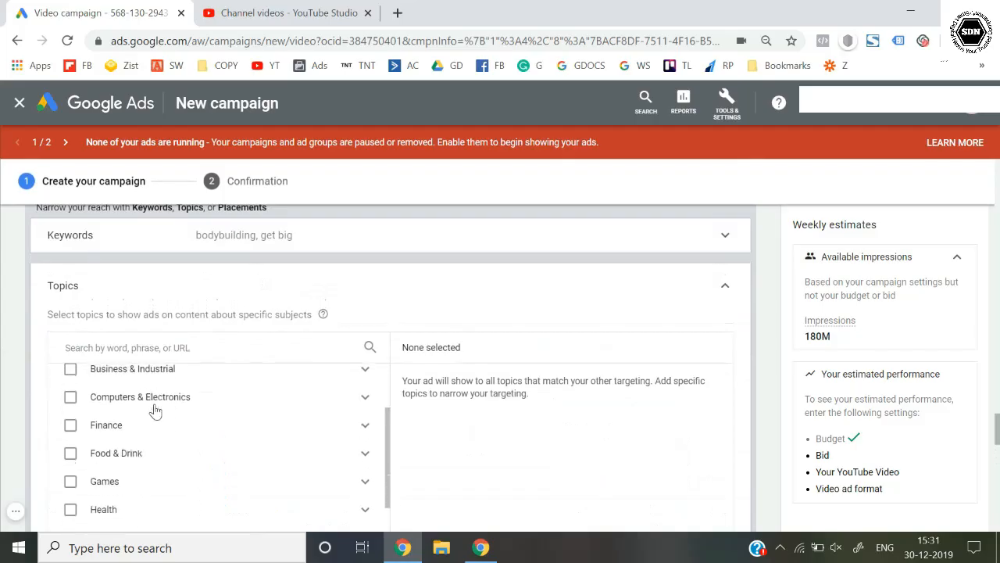
scroll(155, 410, up, 1)
scroll(155, 409, up, 2)
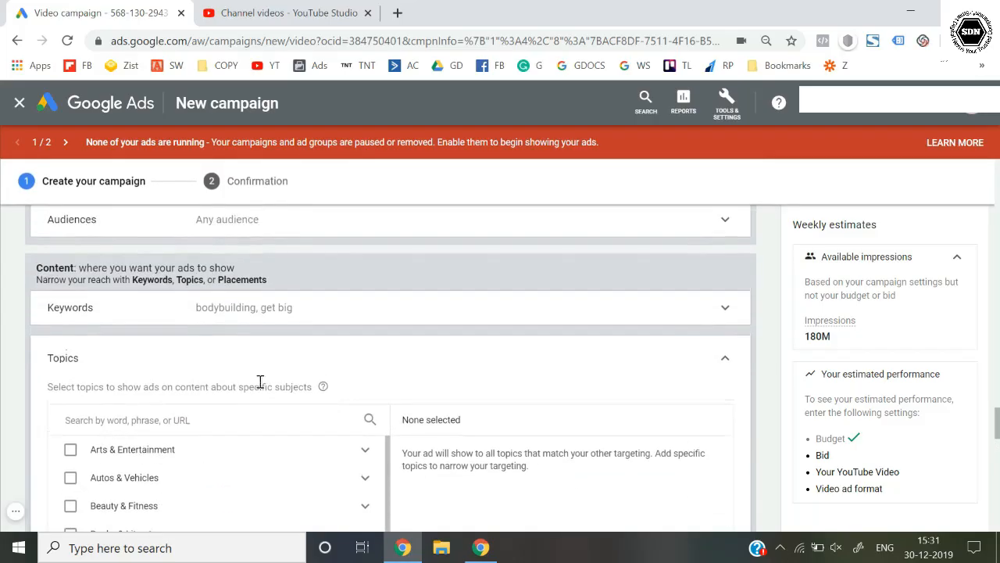
click(647, 368)
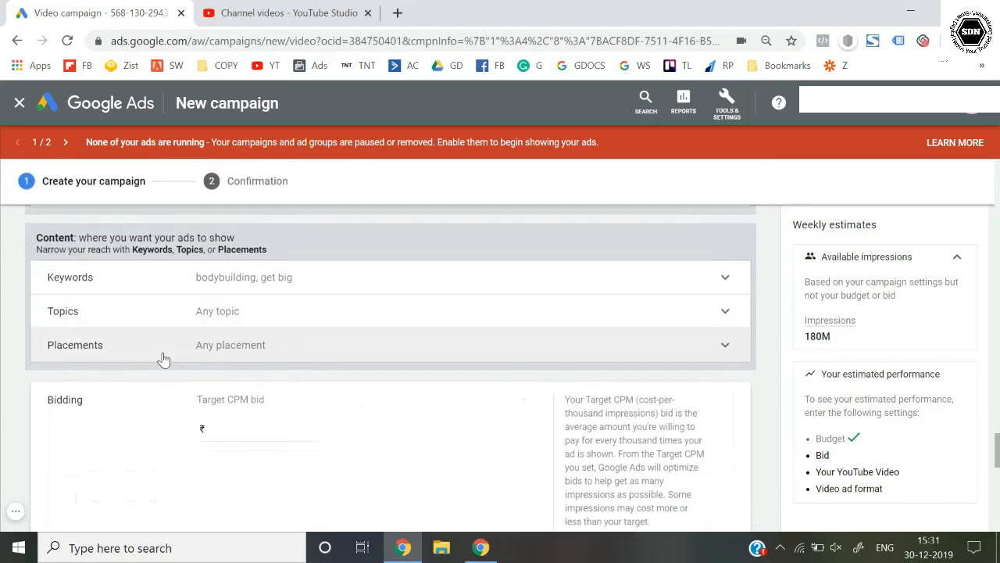
click(172, 354)
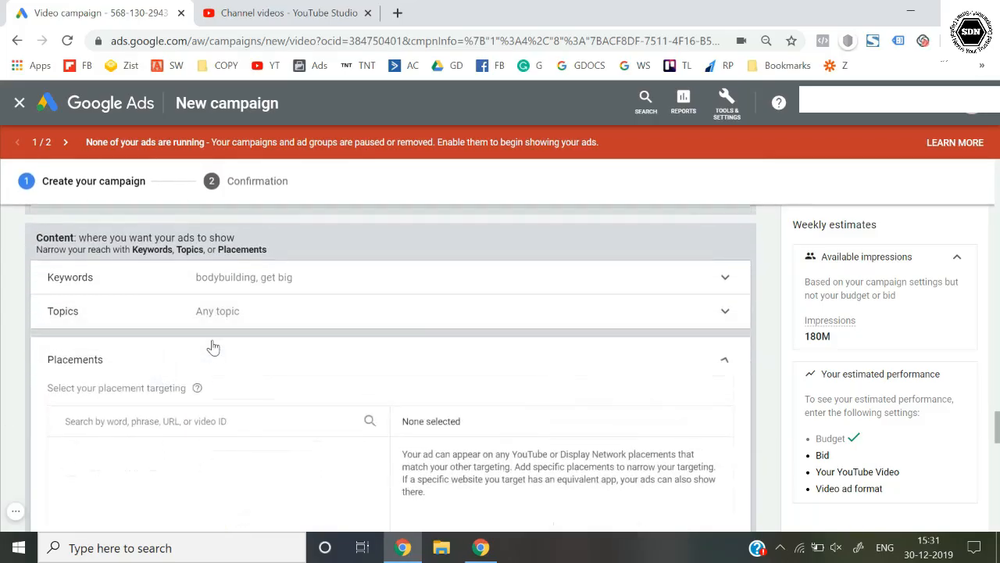
click(722, 360)
- Set the ad group's Target CPM bid to ₹150.00
scroll(196, 340, down, 2)
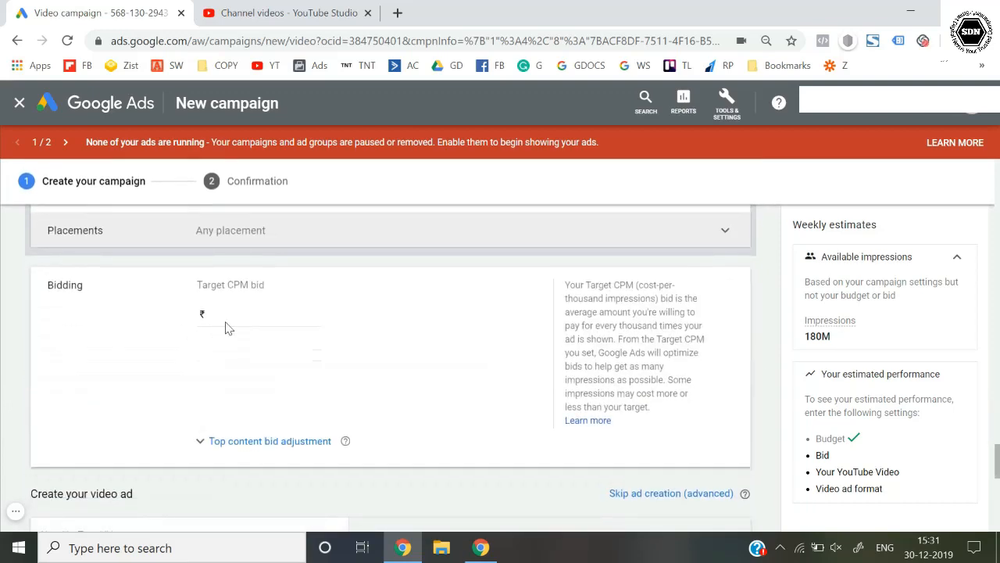
click(239, 313)
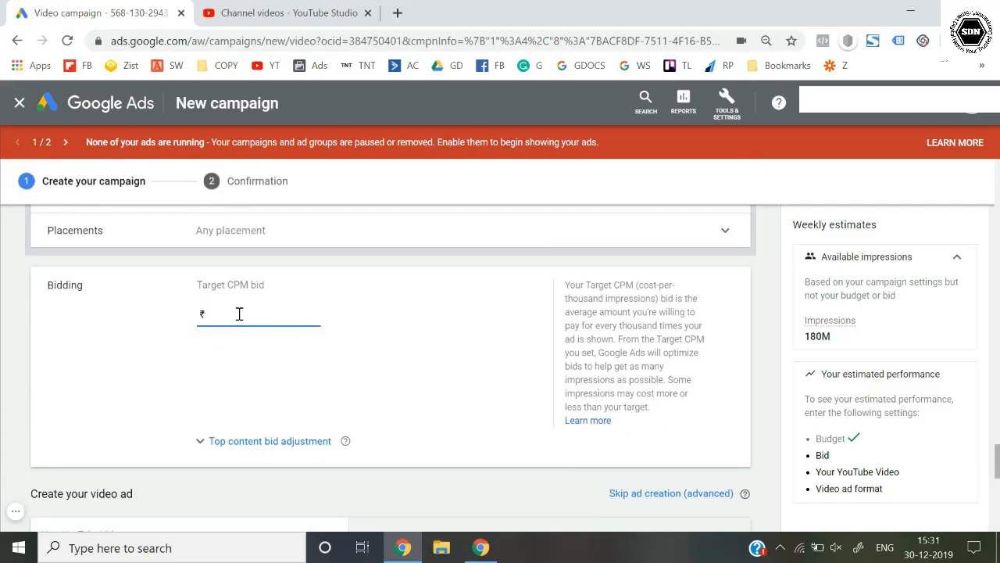
text(150.00)
click(3, 316)
- Expand the top content bid adjustment and set it to 10%
scroll(166, 323, down, 1)
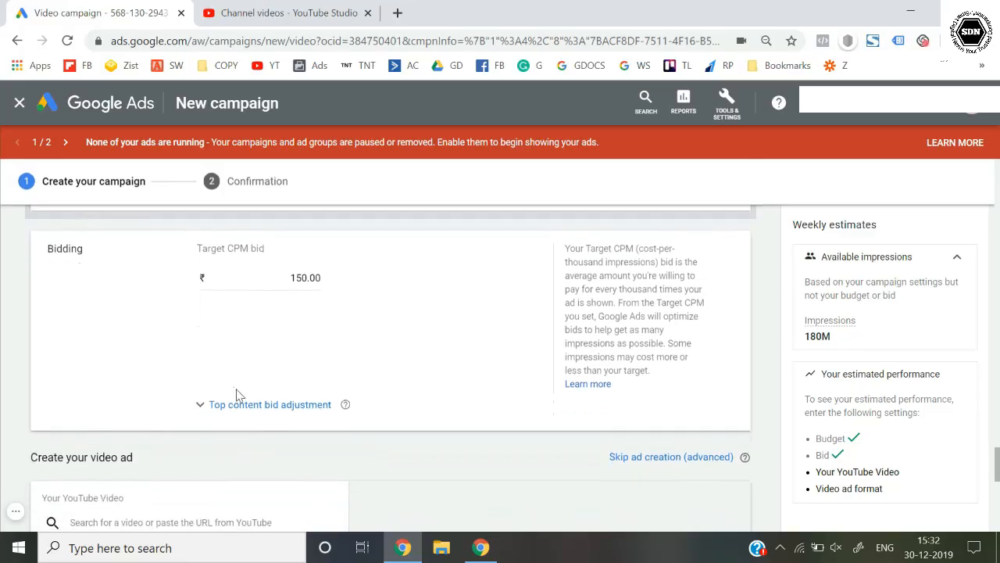
click(240, 401)
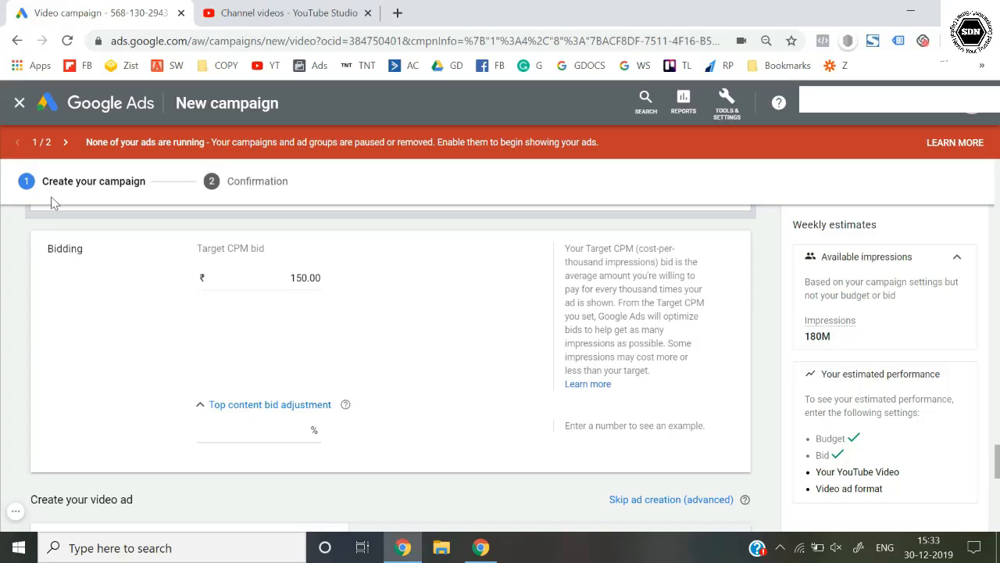
click(266, 431)
text(10)
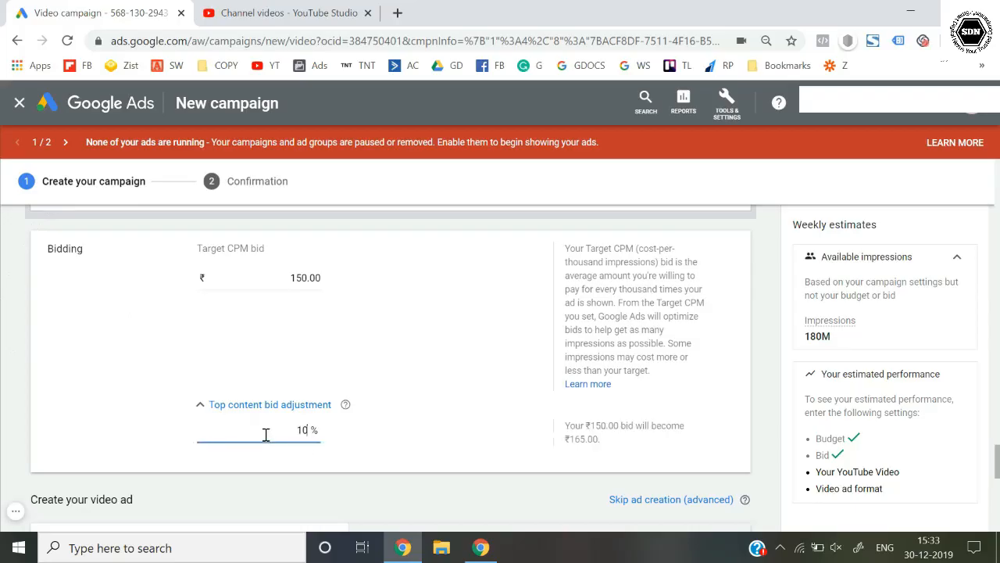
click(2, 386)
- Choose the YouTube Course video How to Get Bulky in 30 Days as the ad's YouTube video
scroll(301, 297, down, 1)
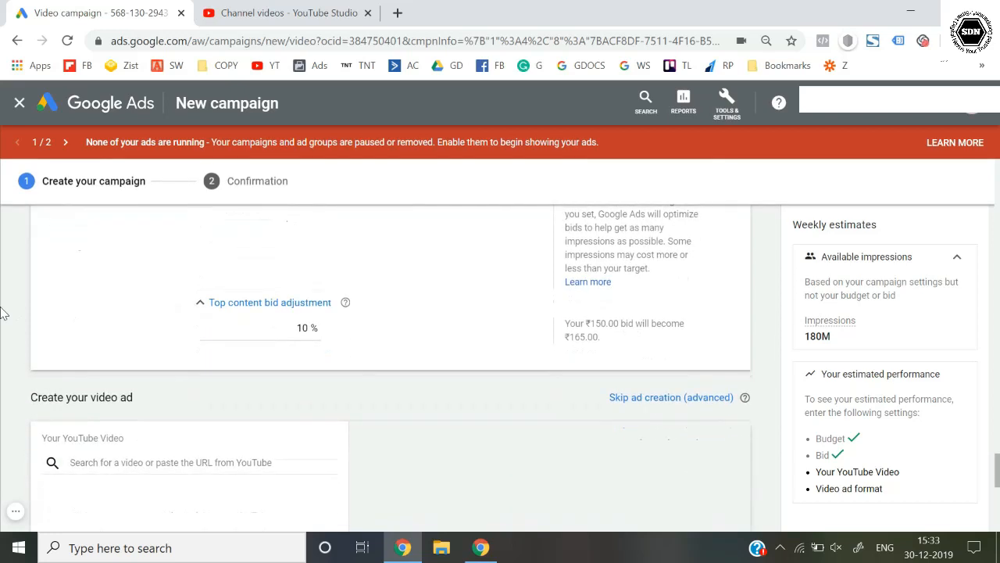
scroll(2, 313, down, 2)
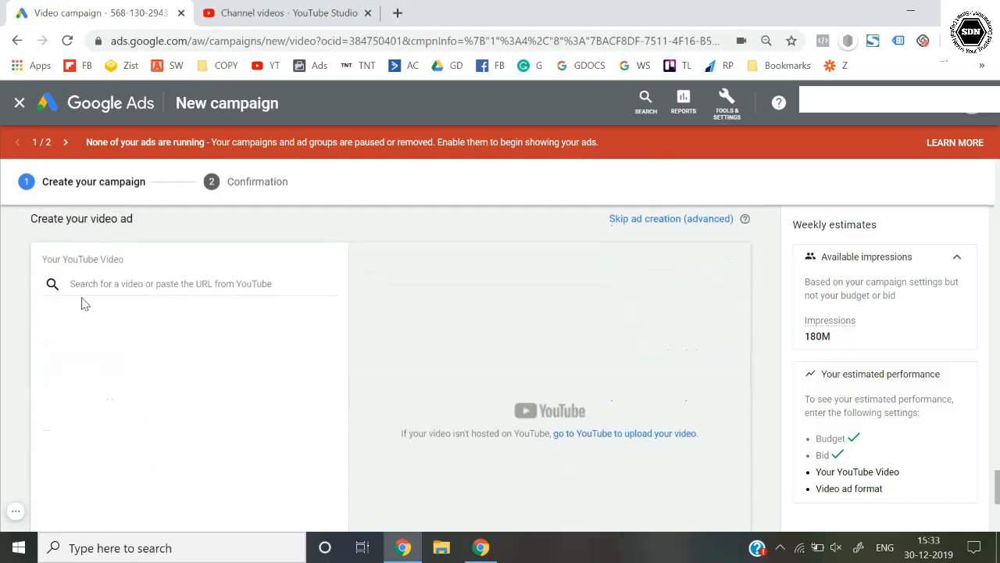
click(135, 286)
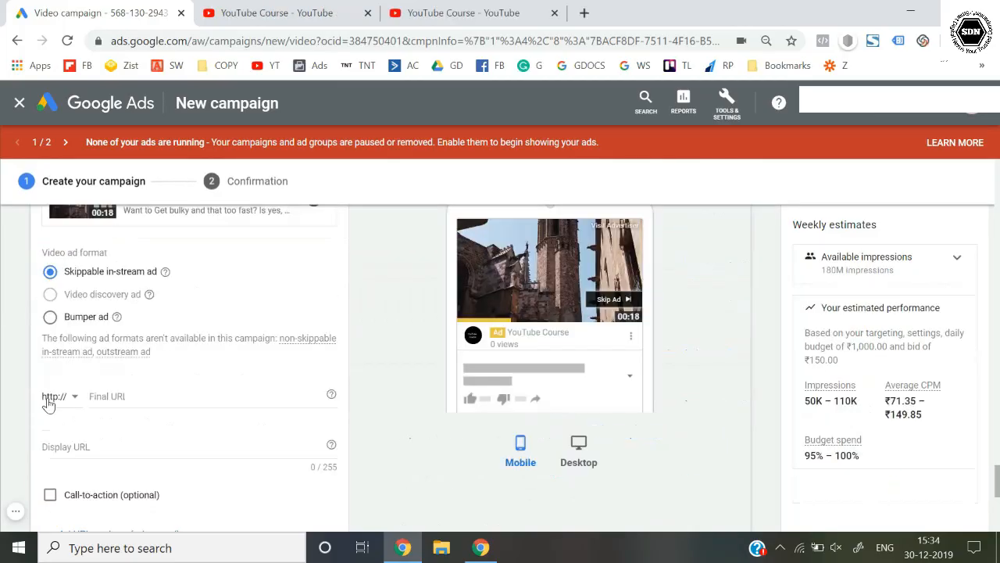
click(47, 402)
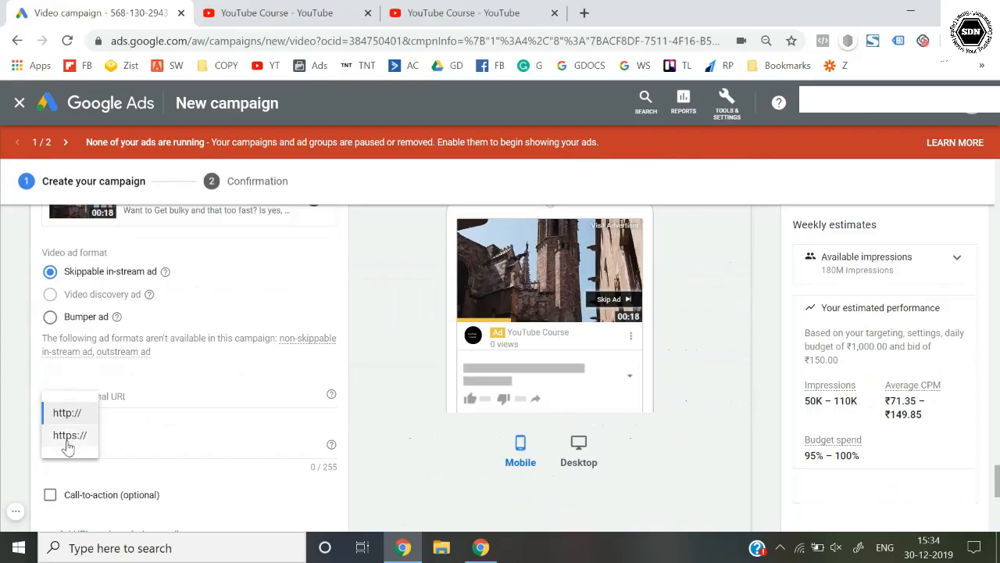
click(65, 436)
click(149, 393)
text(www.youtube.com/channel/UCohgu_AXzlk28cPZjXbi9UA)
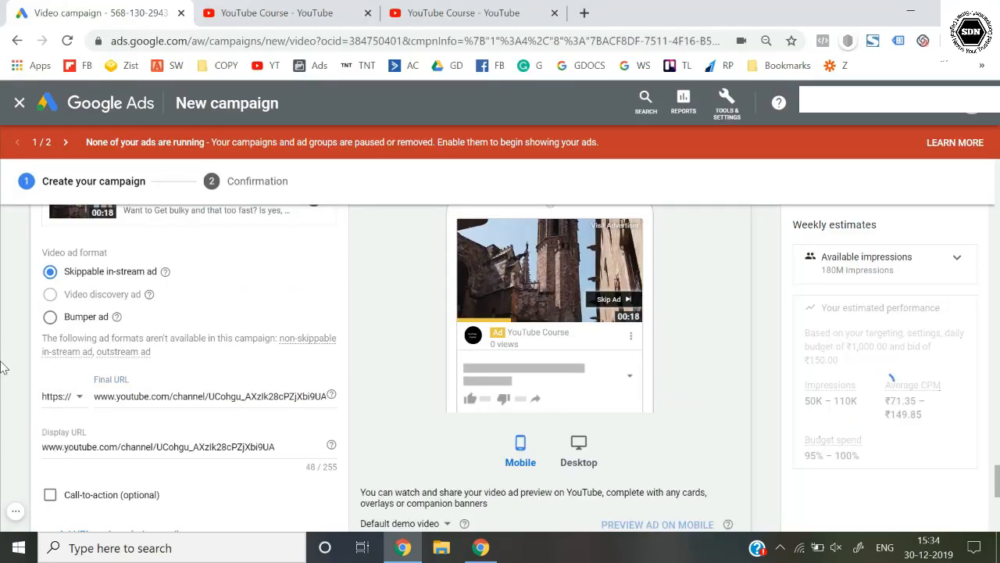
- Enable the ad's optional call-to-action and set its text to Subscribe
scroll(2, 367, down, 1)
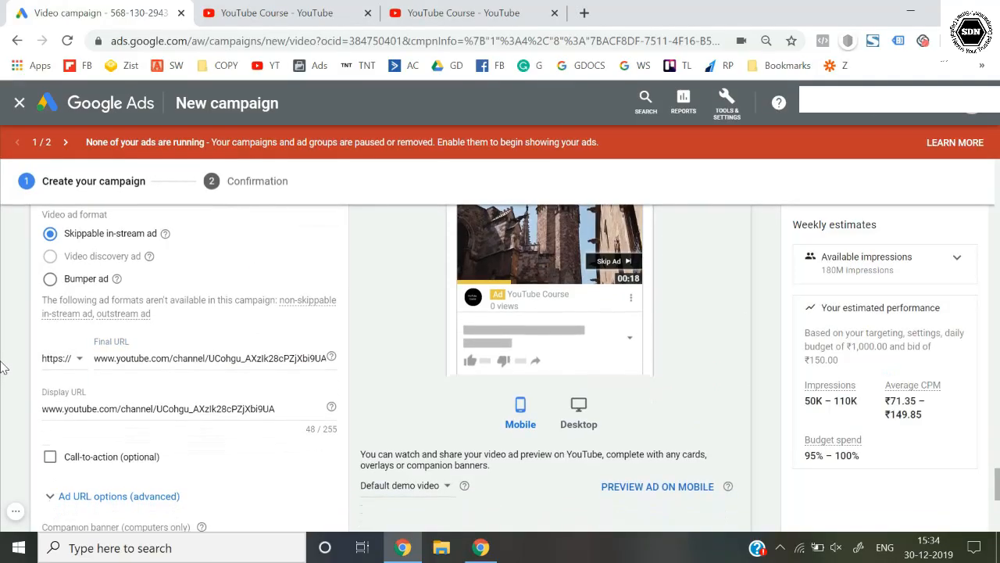
click(109, 464)
scroll(111, 465, down, 1)
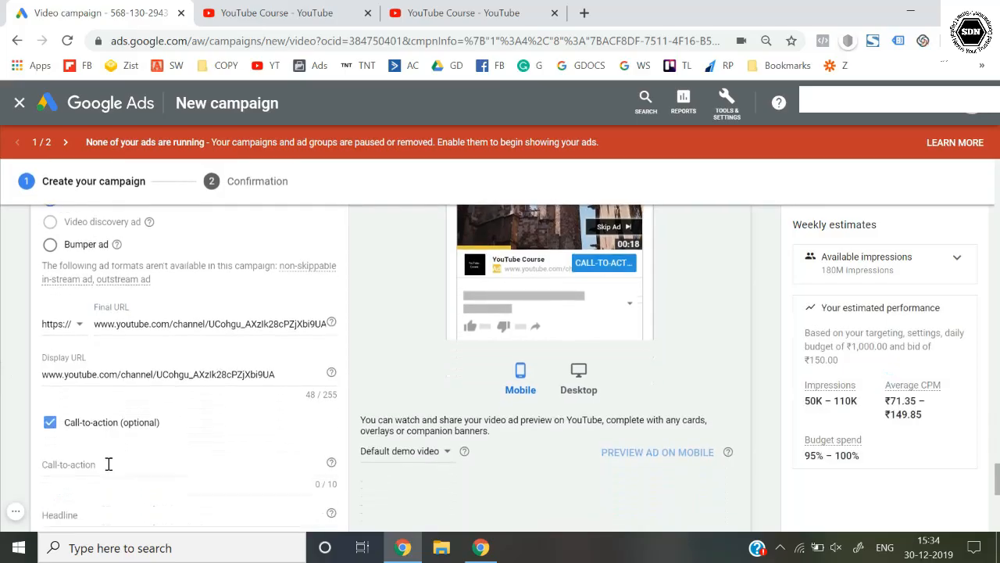
click(108, 464)
text(Sub)
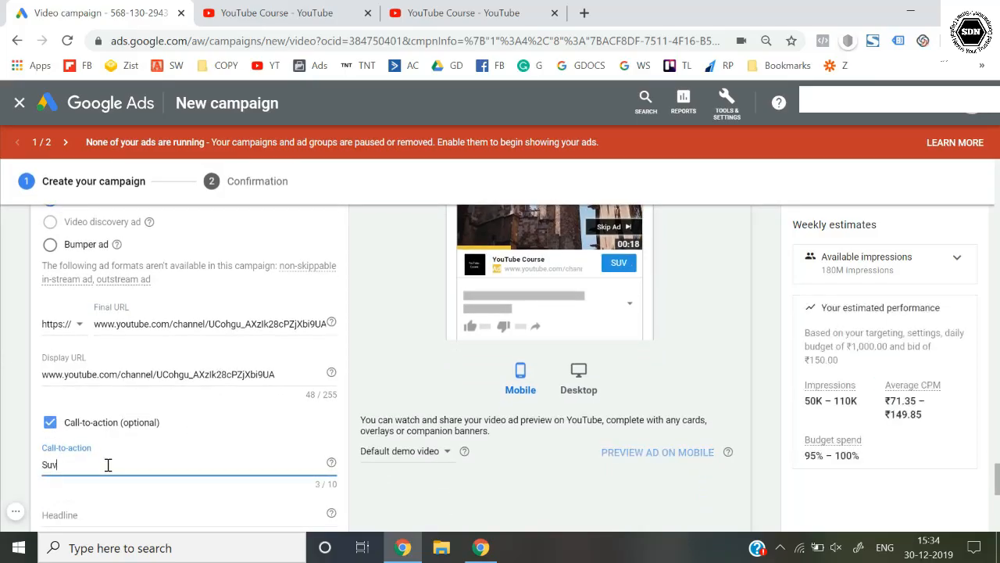
key(BackSpace)
key(BackSpace)
text(ubscribe)
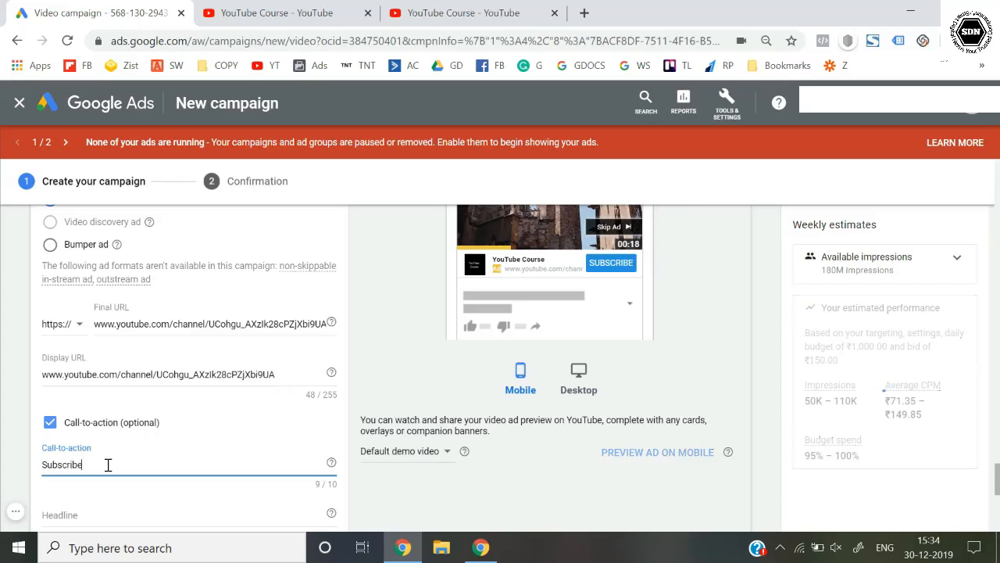
- Try Learn Bodybuilding as the ad's headline and clear the entry
scroll(108, 465, down, 1)
click(108, 468)
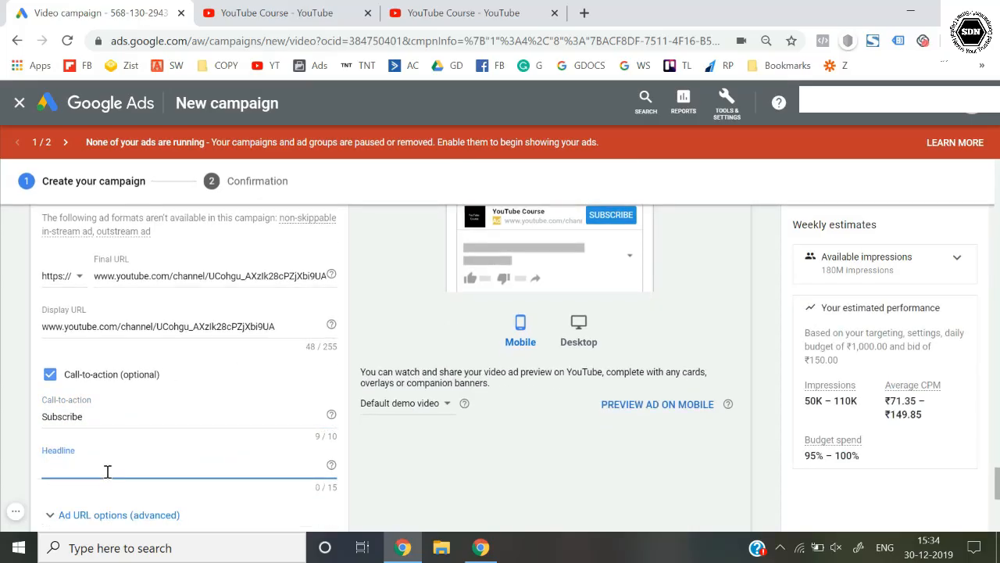
text(Learn)
text( Bod)
text(ybuilding)
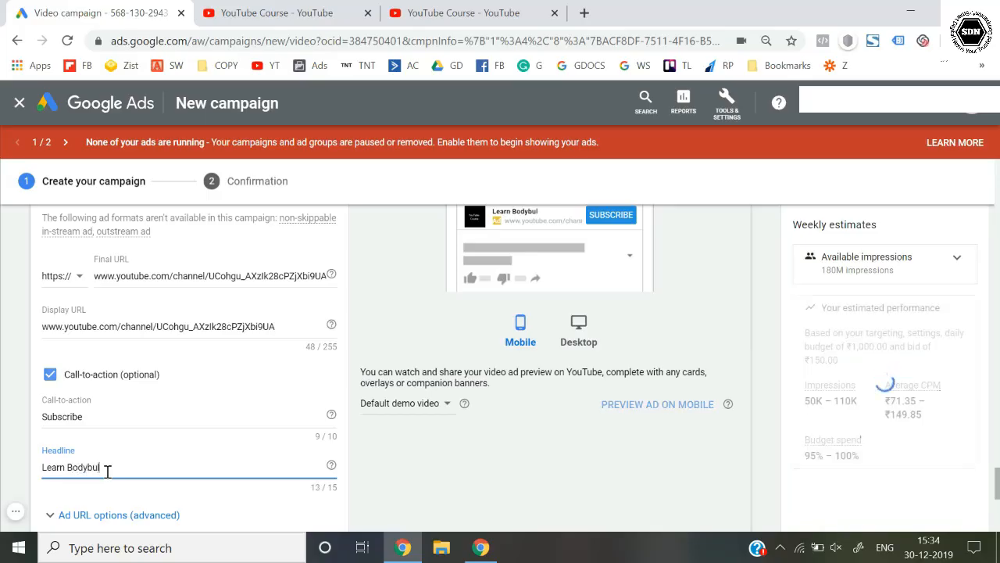
key(ctrl+a)
key(BackSpace)
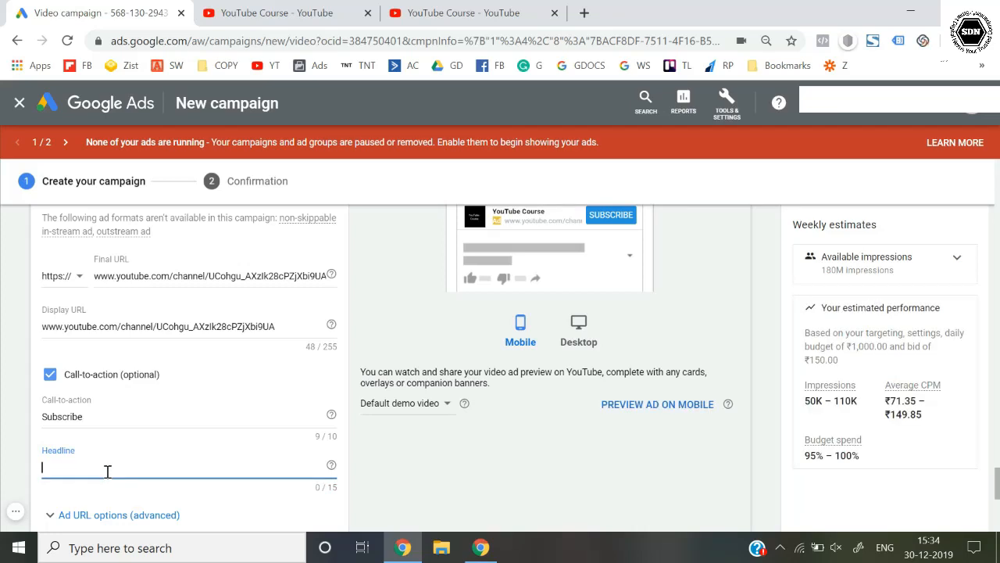
- Enter YouTube Course as the ad's headline
text(To)
key(BackSpace)
key(BackSpace)
text(YouTube Course)
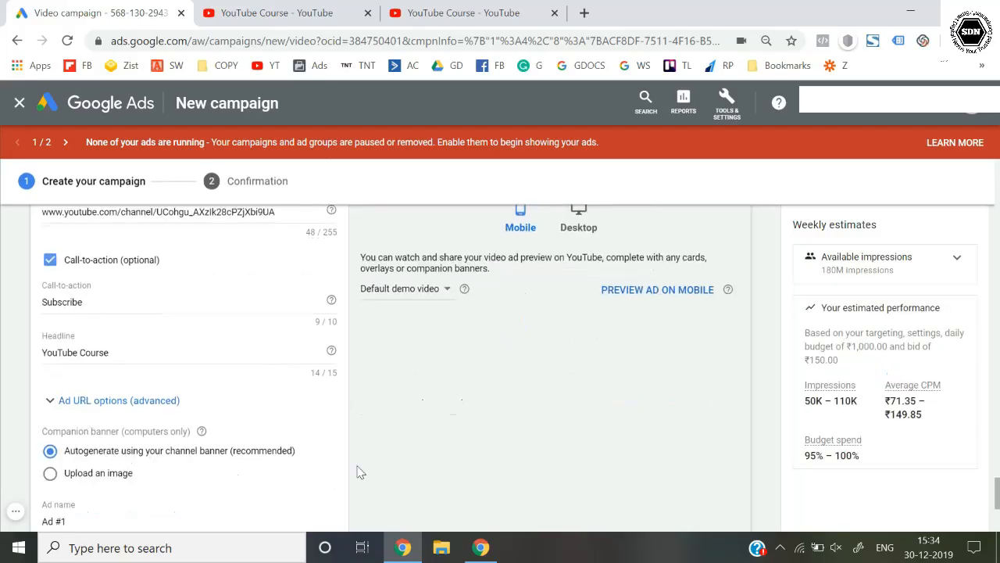
- Switch the ad preview to desktop and examine how the ad and its call-to-action appear on YouTube
scroll(480, 423, up, 4)
scroll(481, 423, down, 3)
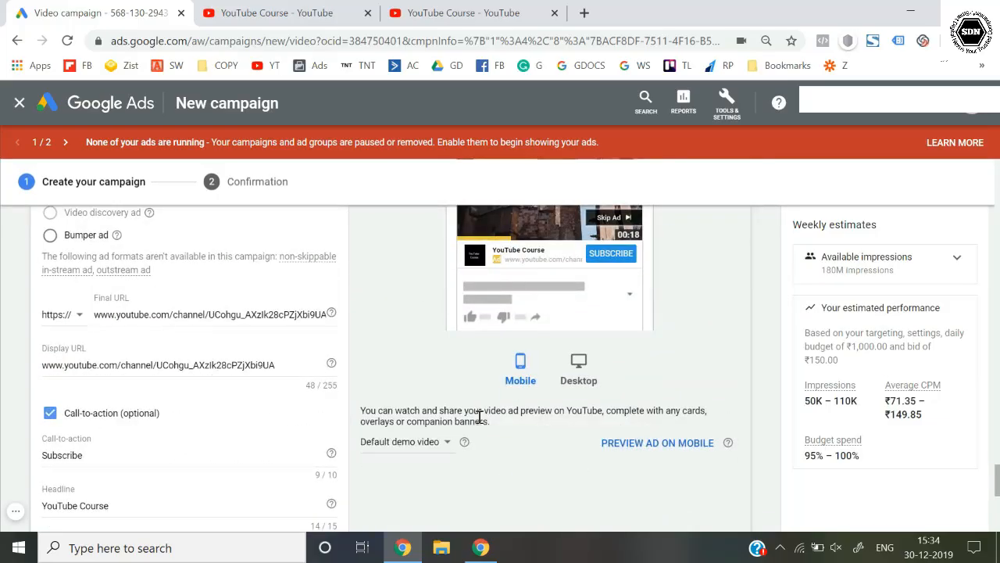
scroll(480, 423, up, 1)
click(582, 452)
scroll(475, 383, up, 1)
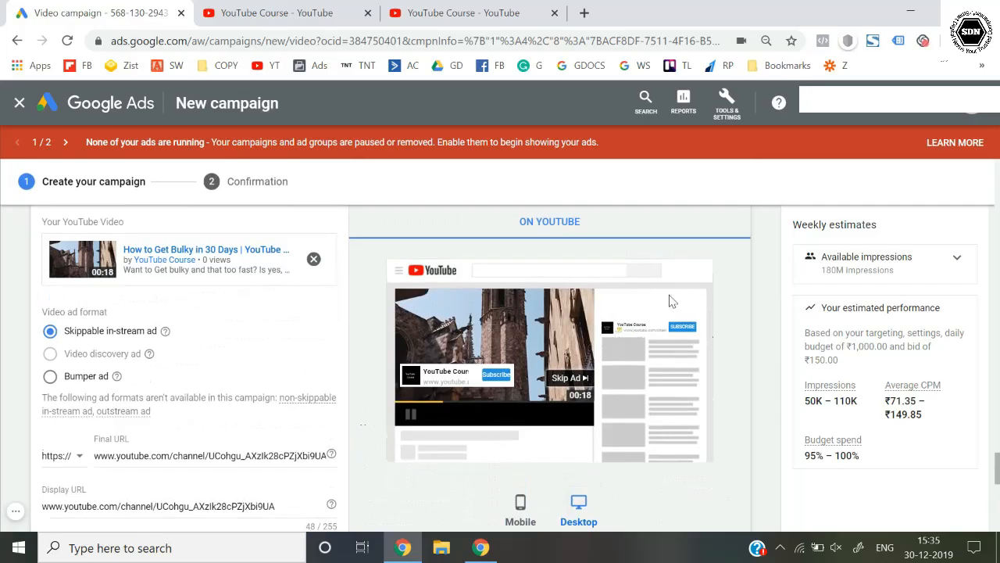
scroll(645, 333, down, 1)
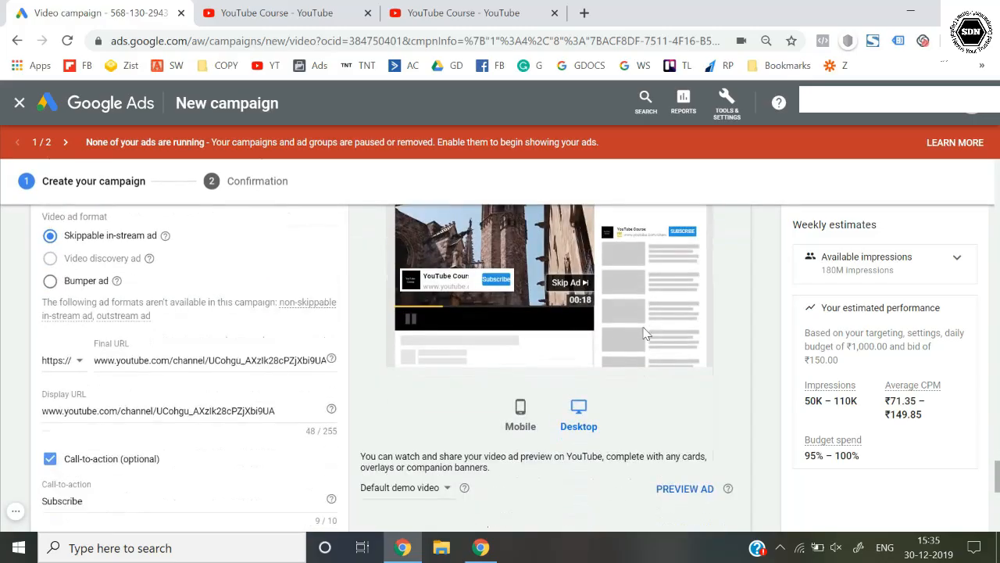
scroll(645, 334, down, 1)
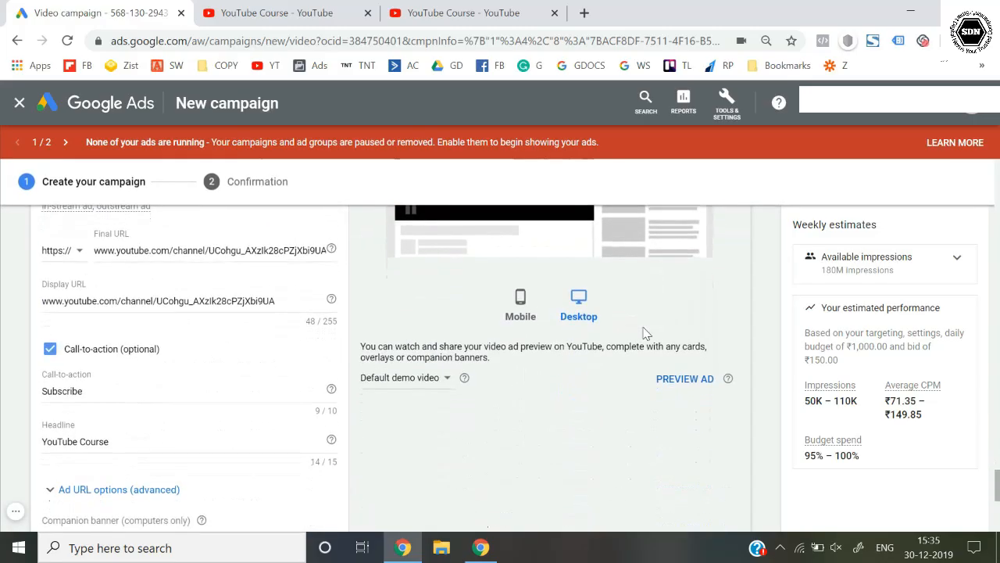
scroll(645, 334, up, 2)
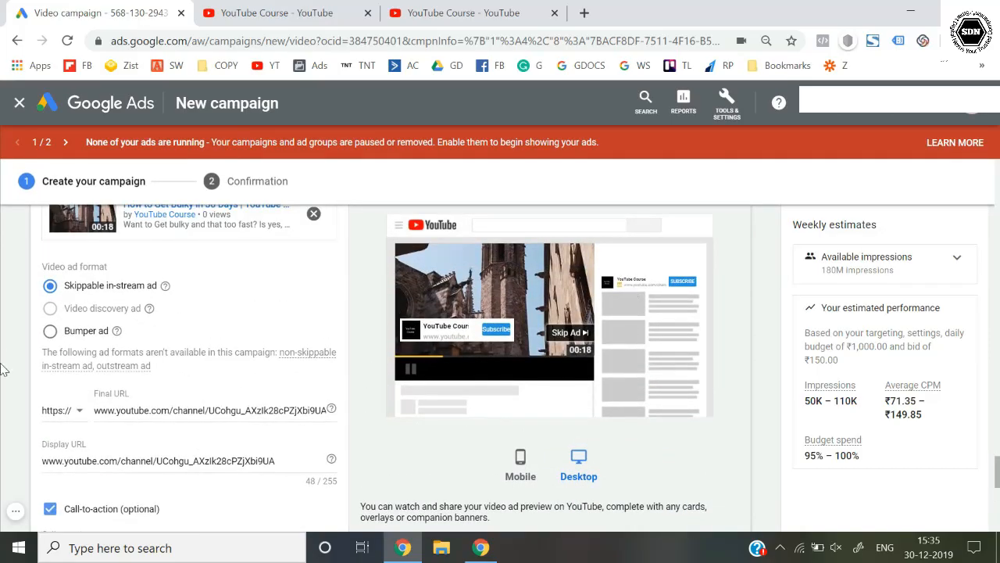
scroll(2, 369, up, 1)
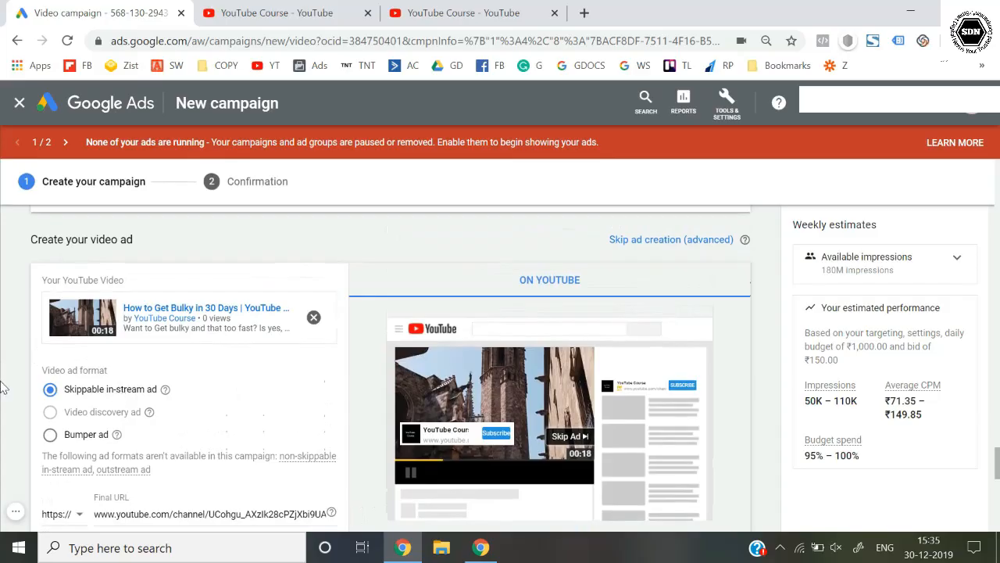
- Create the campaign with the autogenerated companion banner and the ad name Ad #1, and continue to the new campaign
scroll(3, 384, down, 1)
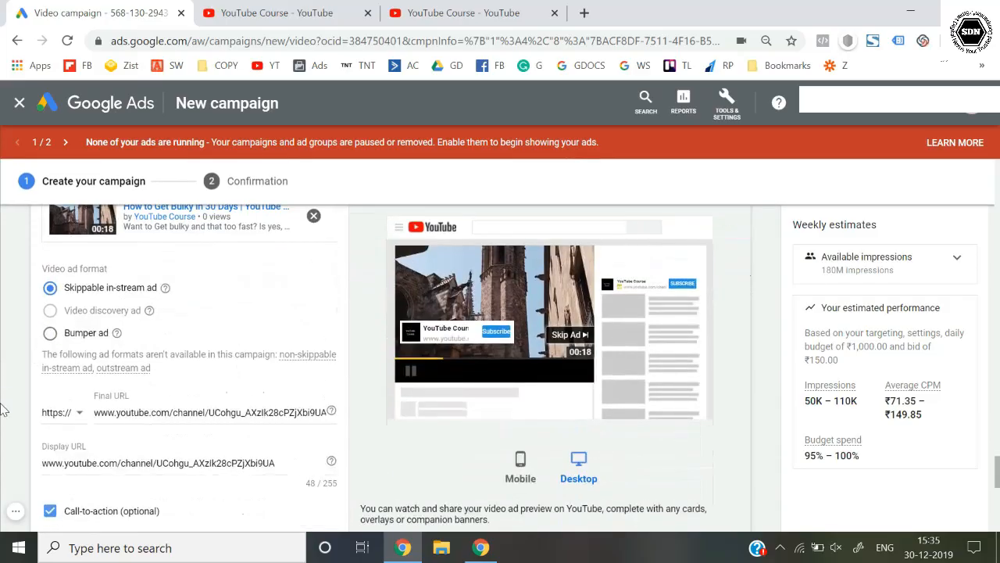
scroll(3, 410, down, 1)
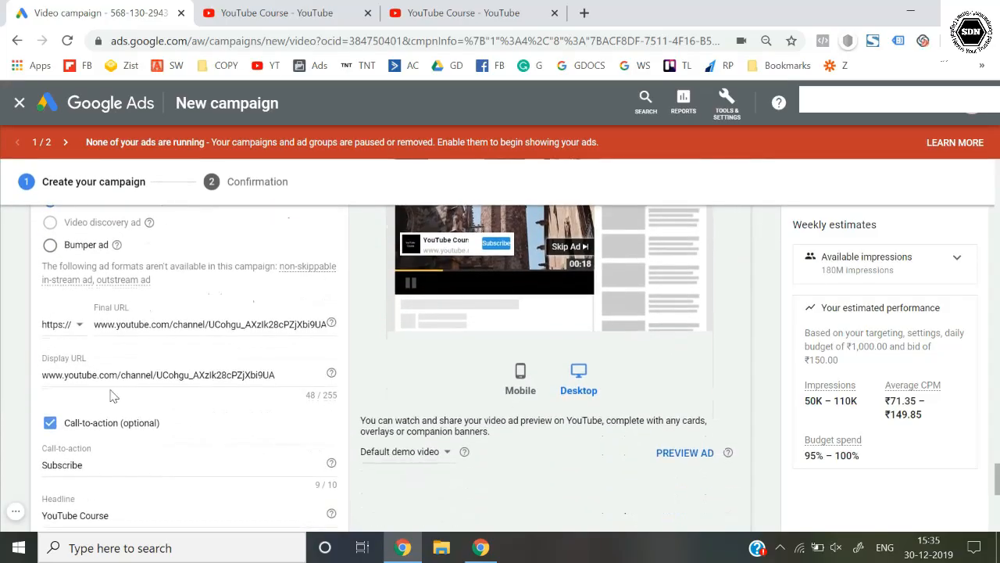
scroll(111, 396, down, 1)
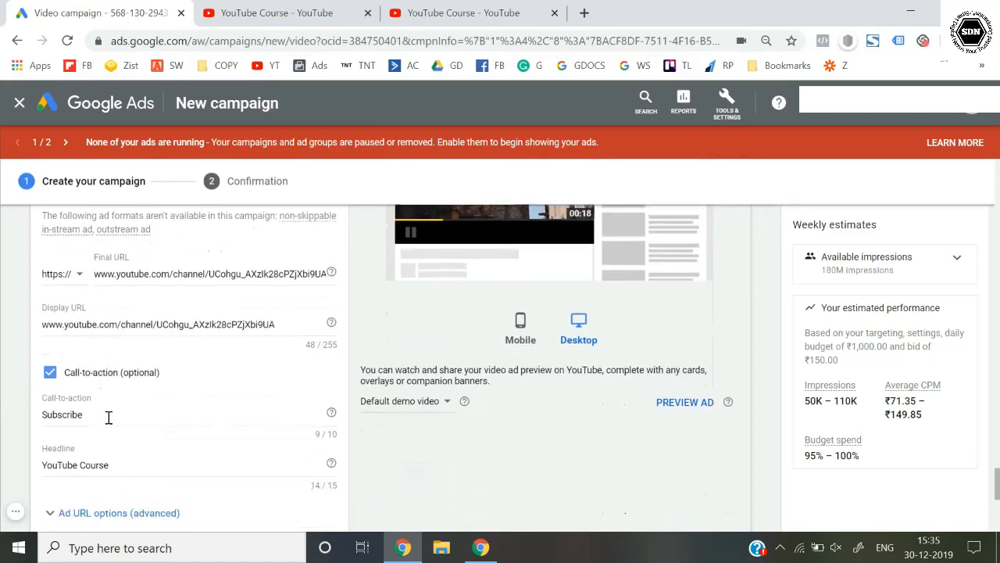
scroll(107, 415, down, 1)
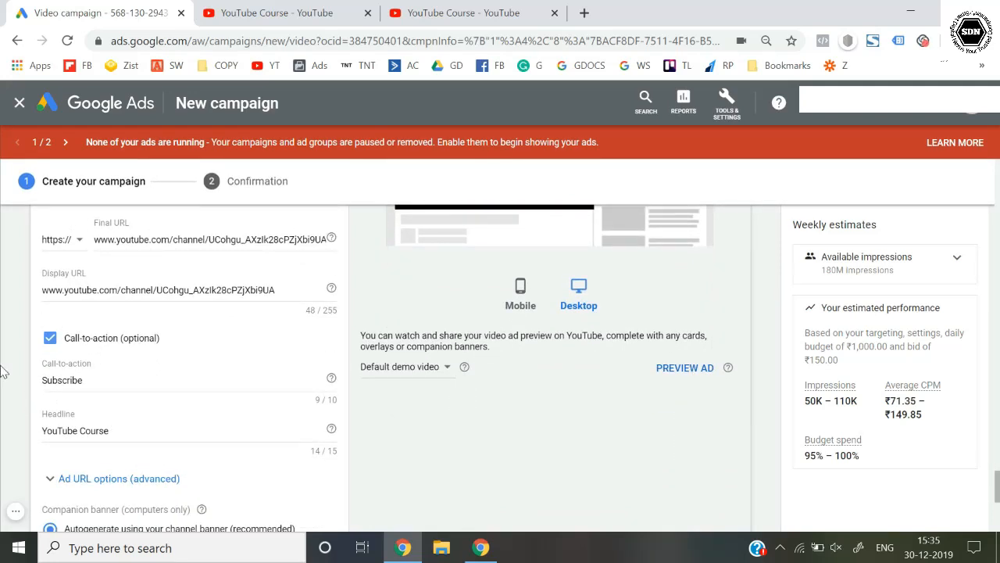
scroll(3, 371, down, 1)
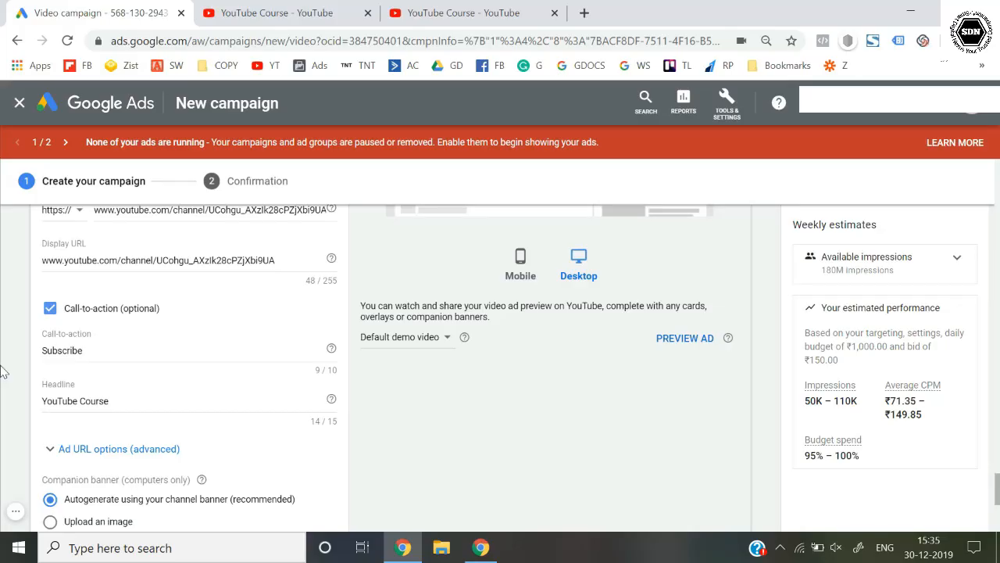
scroll(2, 372, down, 3)
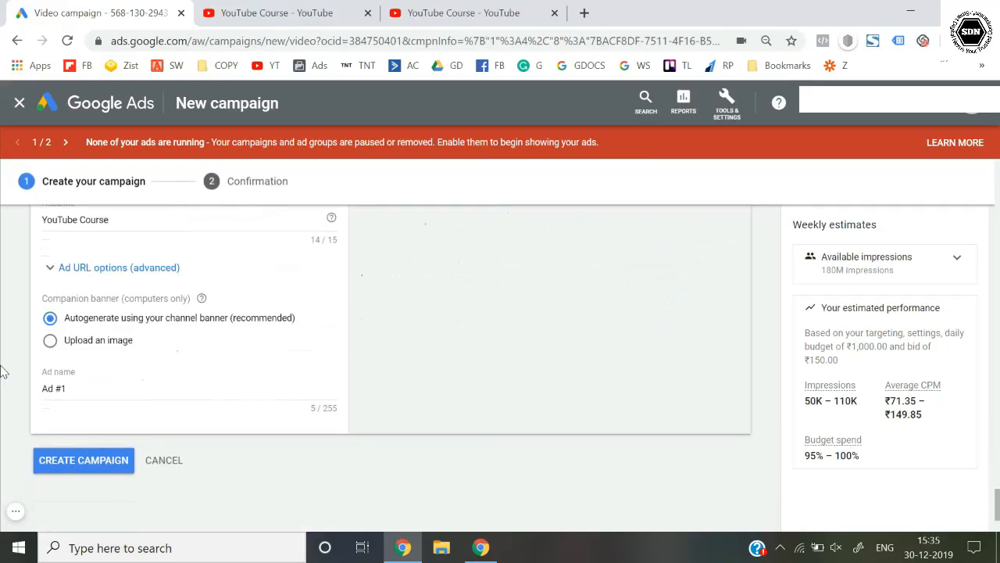
click(106, 461)
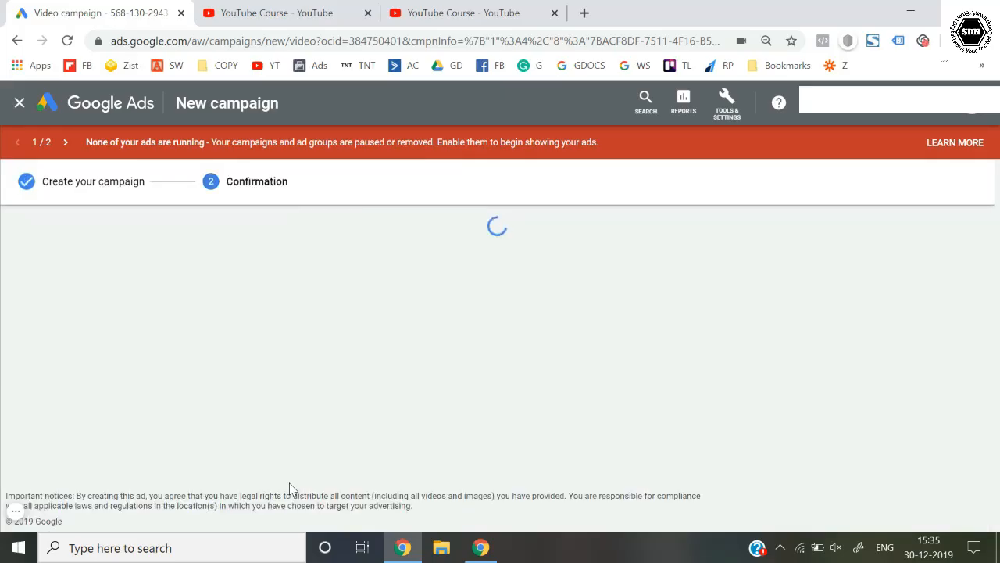
click(288, 484)
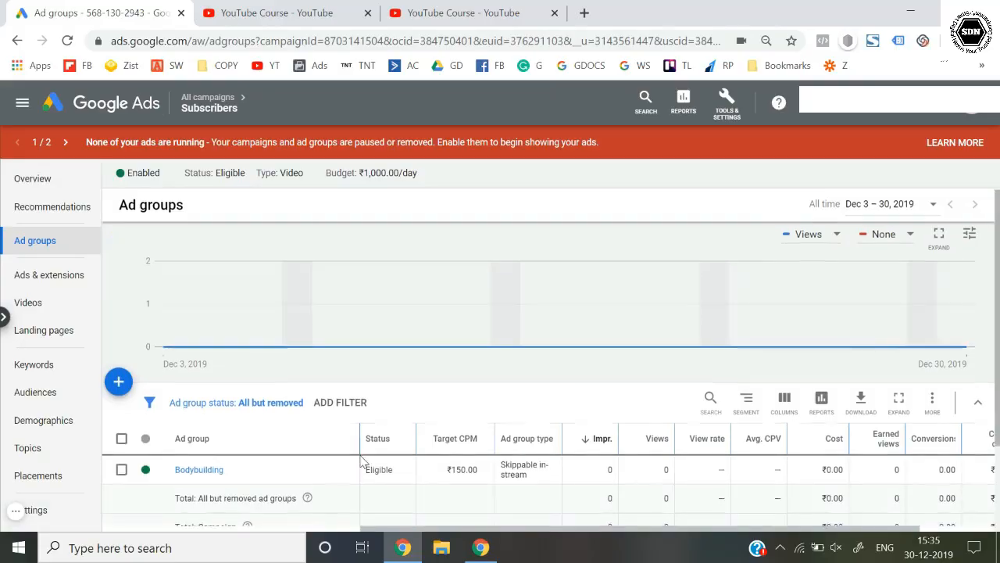
scroll(241, 411, down, 1)
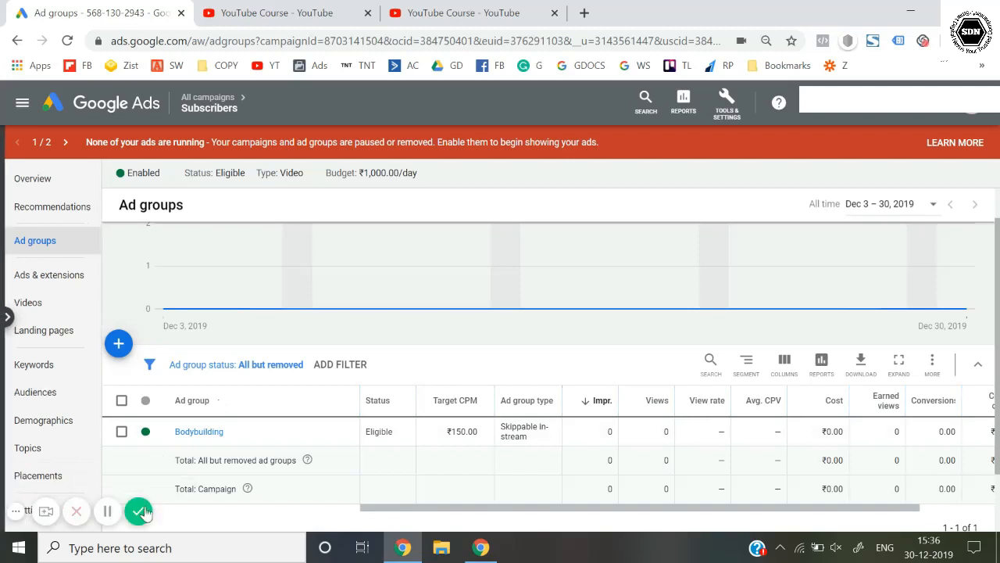
click(139, 512)
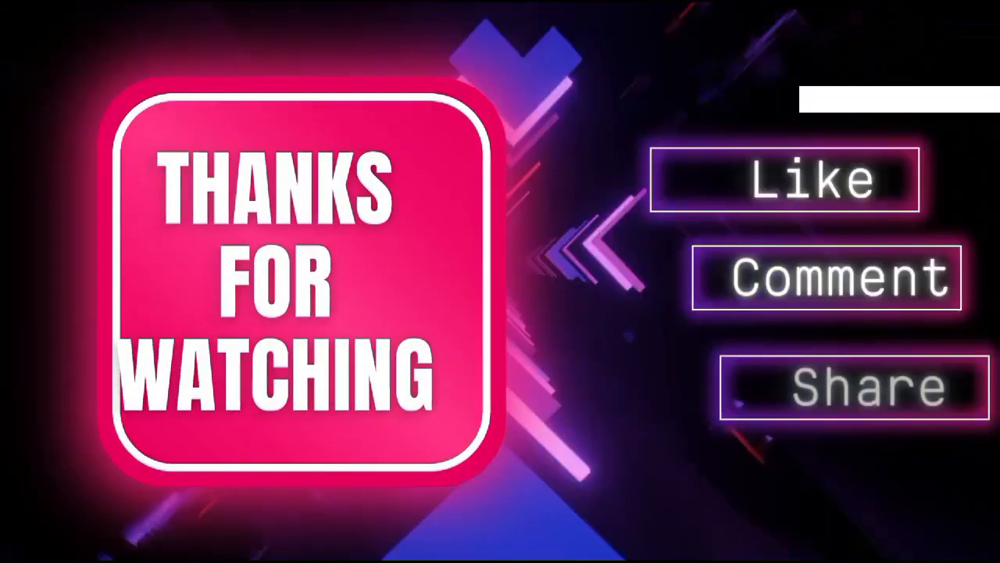